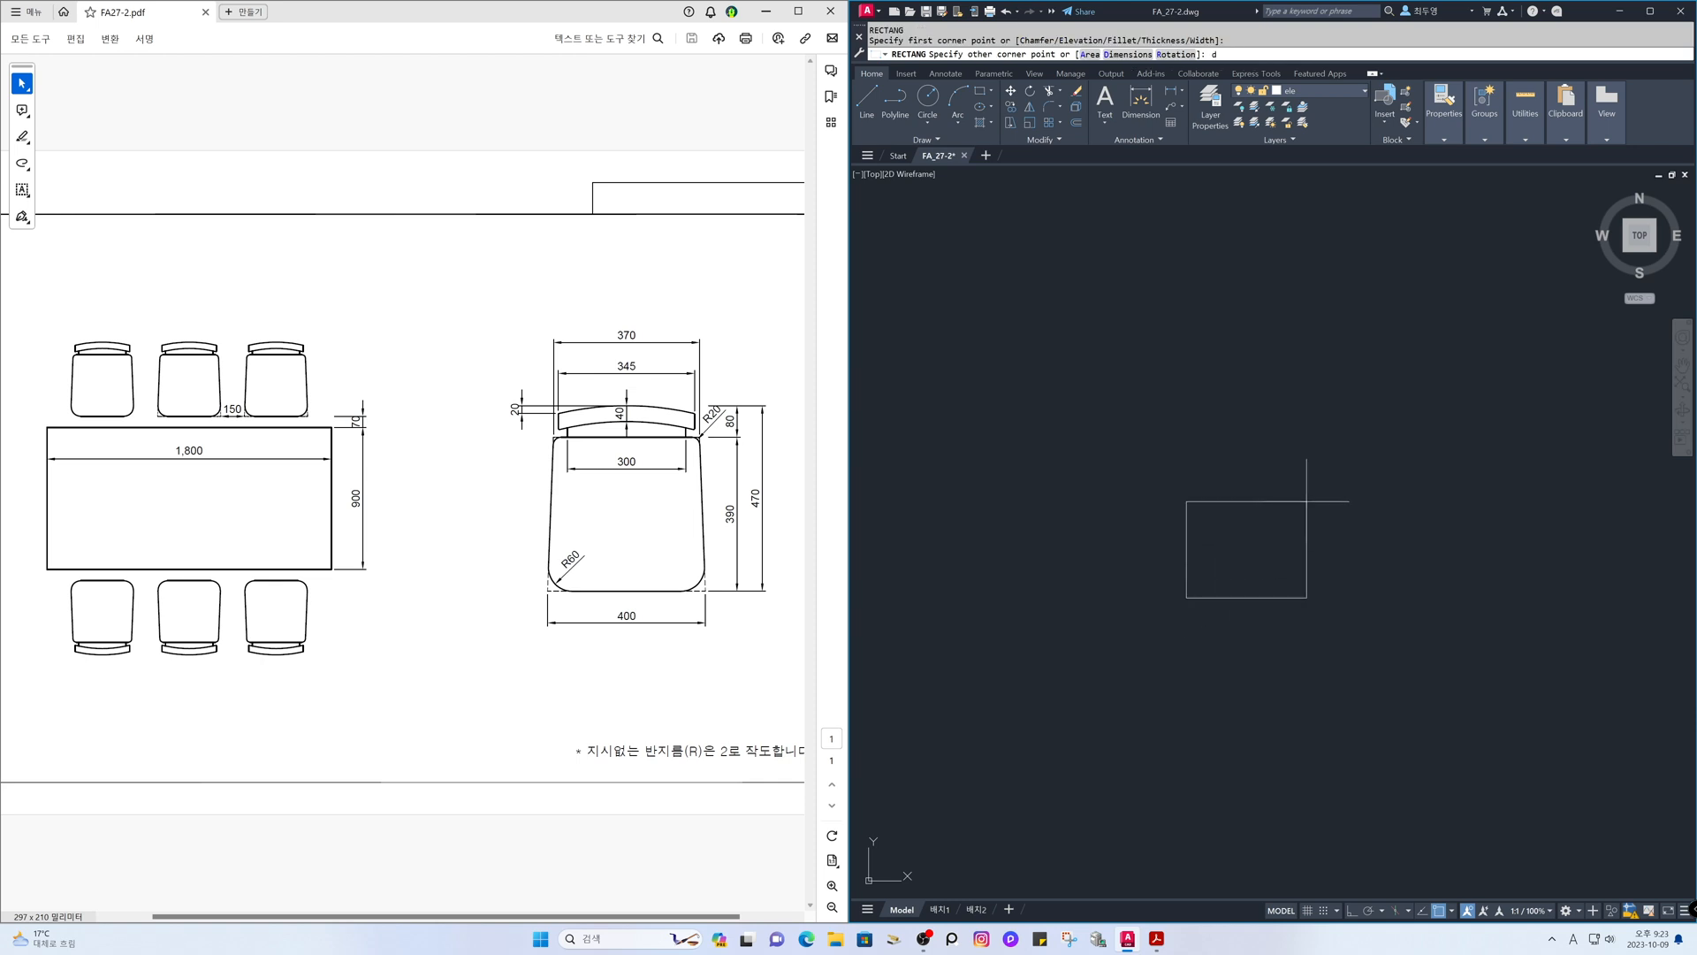
- Draw the chair's outer rectangle using the Dimensions option, 400 long and 470 wide
{"action": "key", "text": "Return"}
{"action": "type", "text": "400"}
{"action": "key", "text": "Return"}
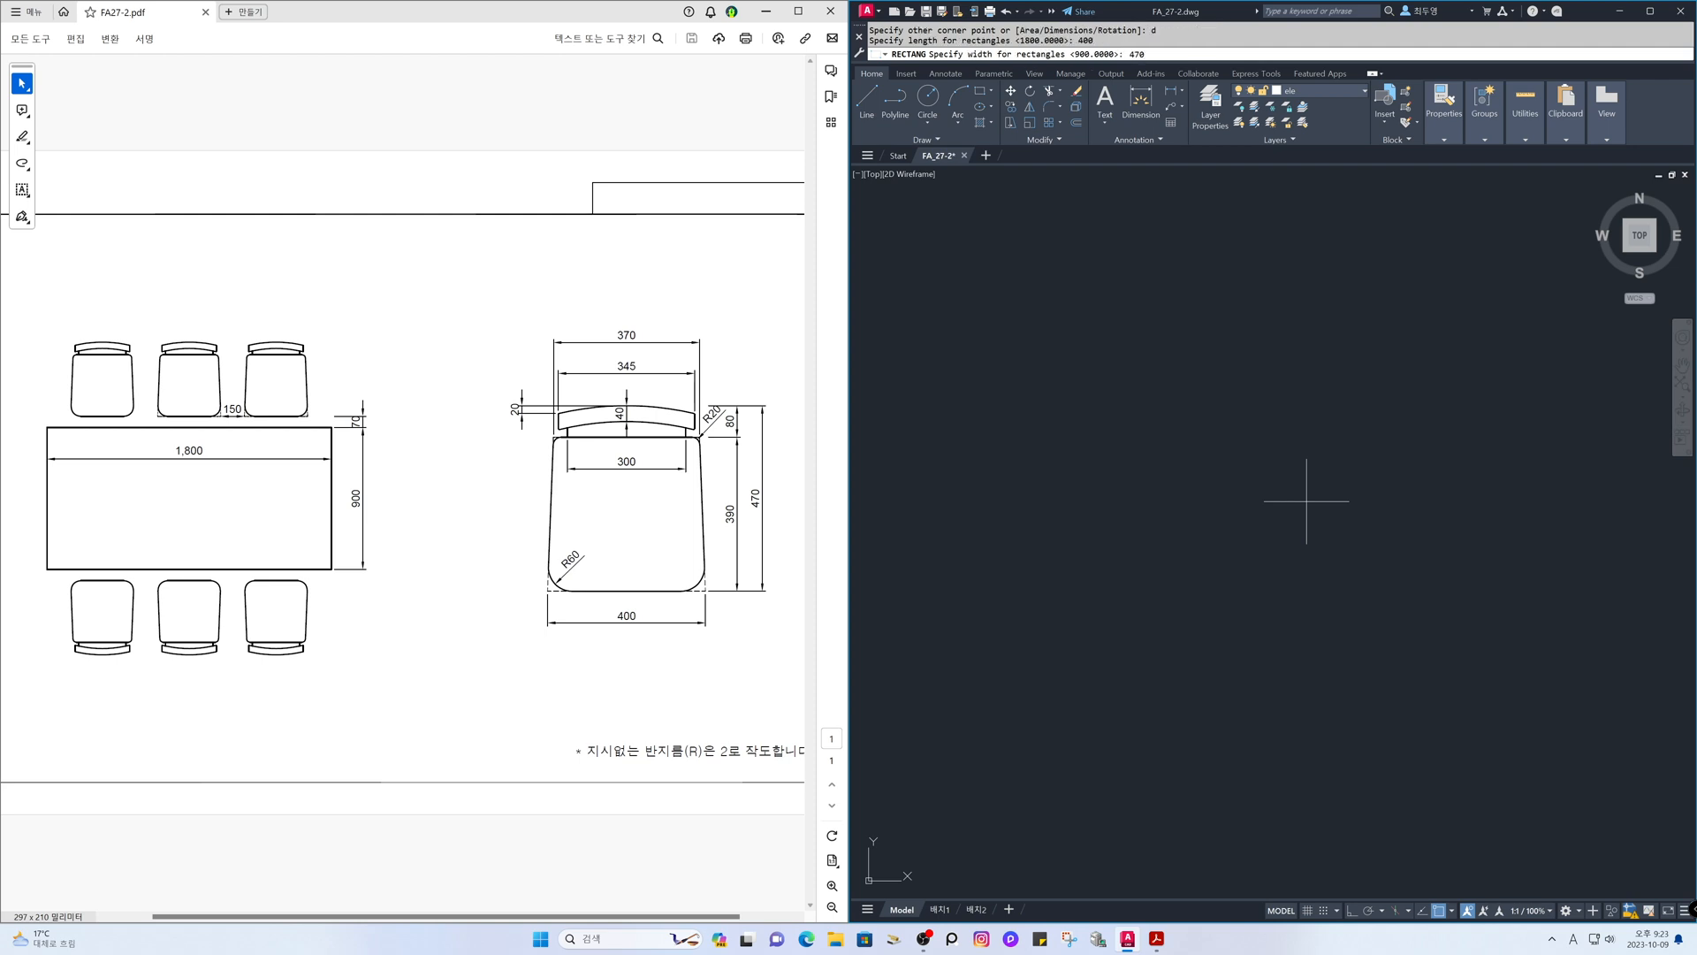
{"action": "key", "text": "Return"}
{"action": "scroll", "coordinate": [1231, 589], "scroll_direction": "up", "scroll_amount": 6}
{"action": "middle_click_drag", "start_coordinate": [1234, 507], "coordinate": [1277, 524]}
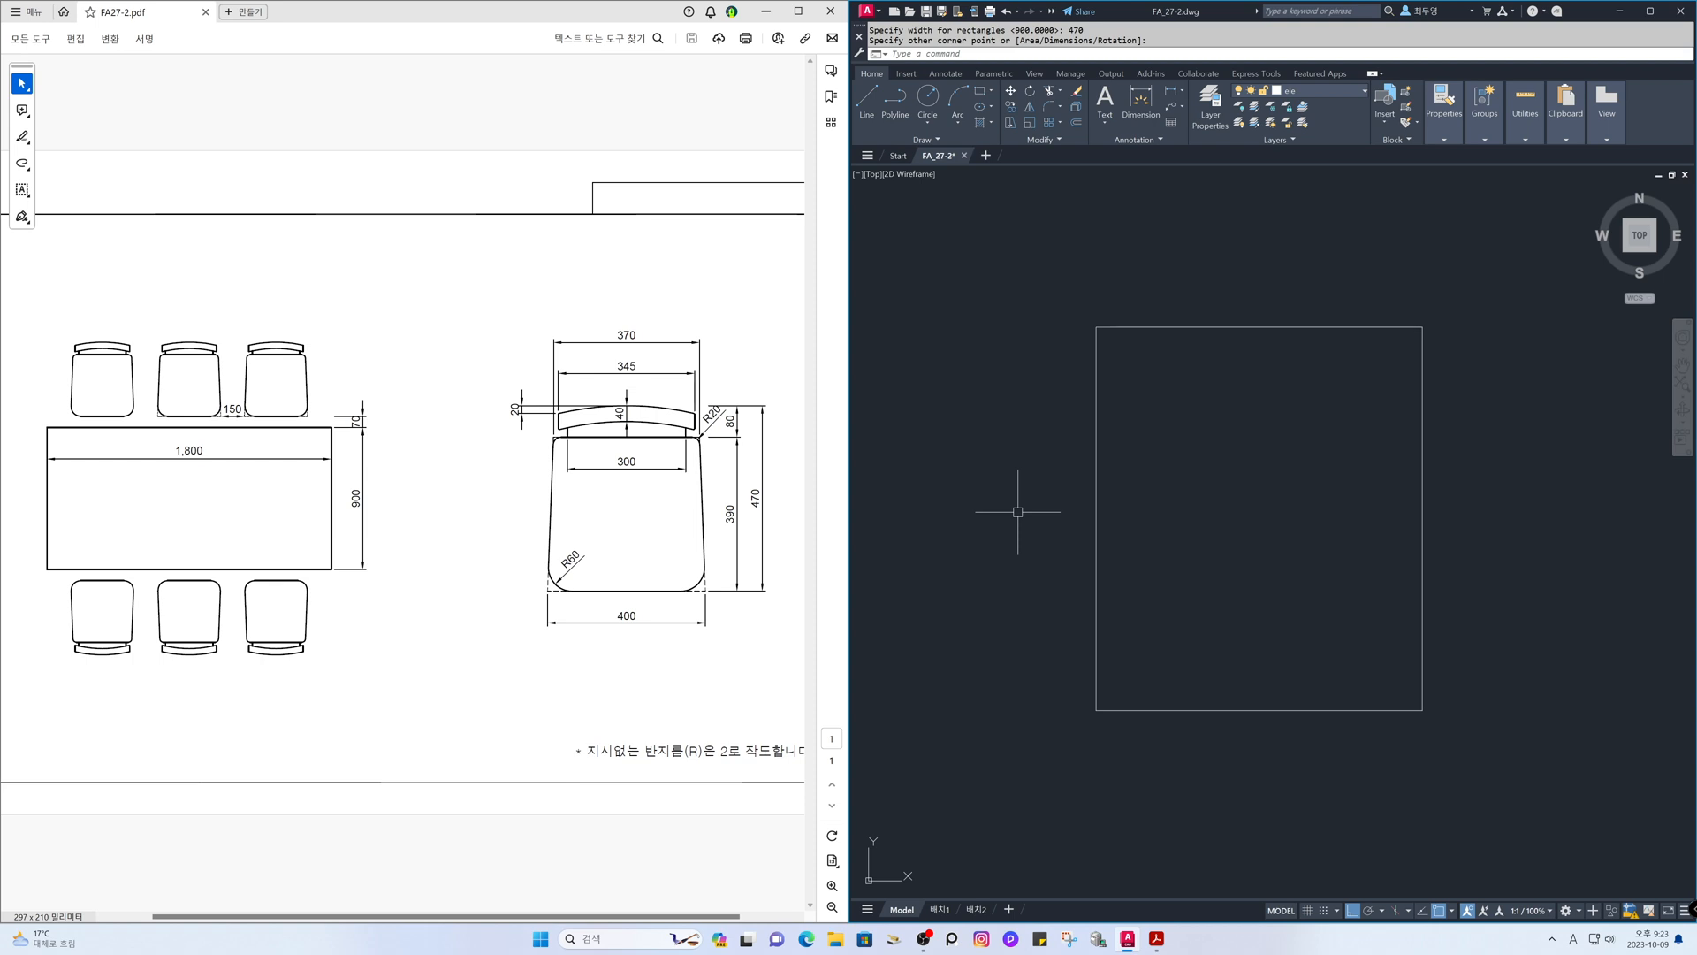
- Explode the 400 by 470 rectangle into separate lines
{"action": "type", "text": "x"}
{"action": "key", "text": "Return"}
{"action": "left_click", "coordinate": [1095, 511]}
{"action": "key", "text": "Return"}
- Offset the rectangle's top edge 80 downward to mark the top of the seat
{"action": "type", "text": "o"}
{"action": "key", "text": "Return"}
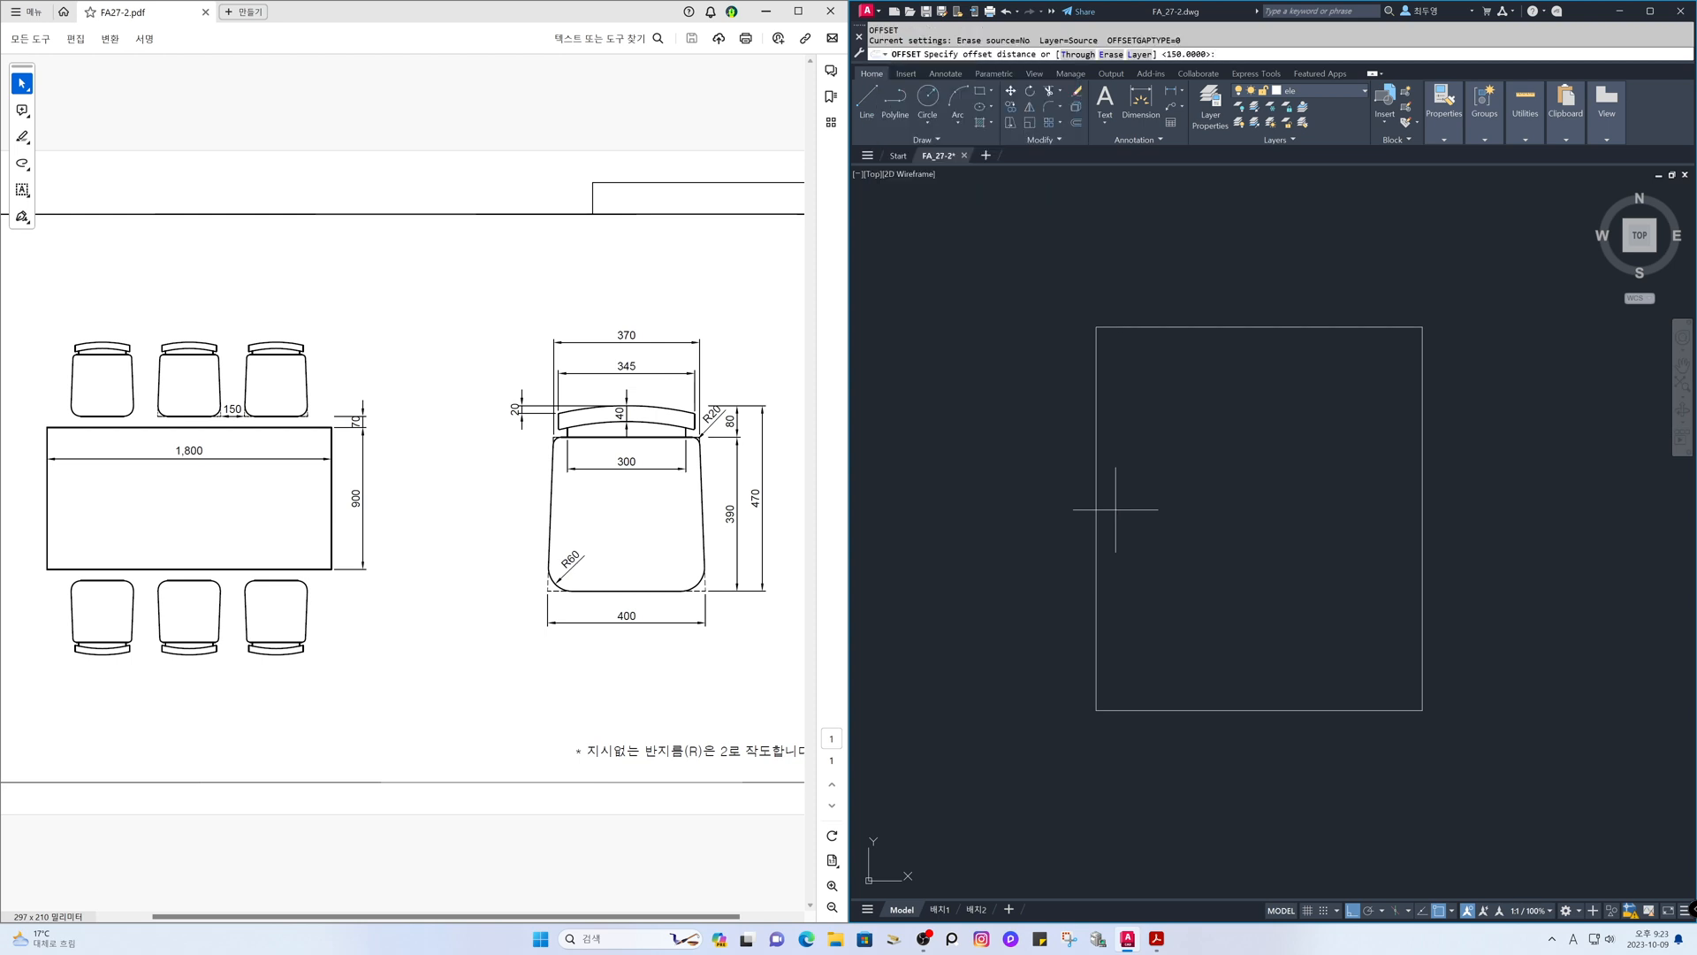
{"action": "key", "text": "Return"}
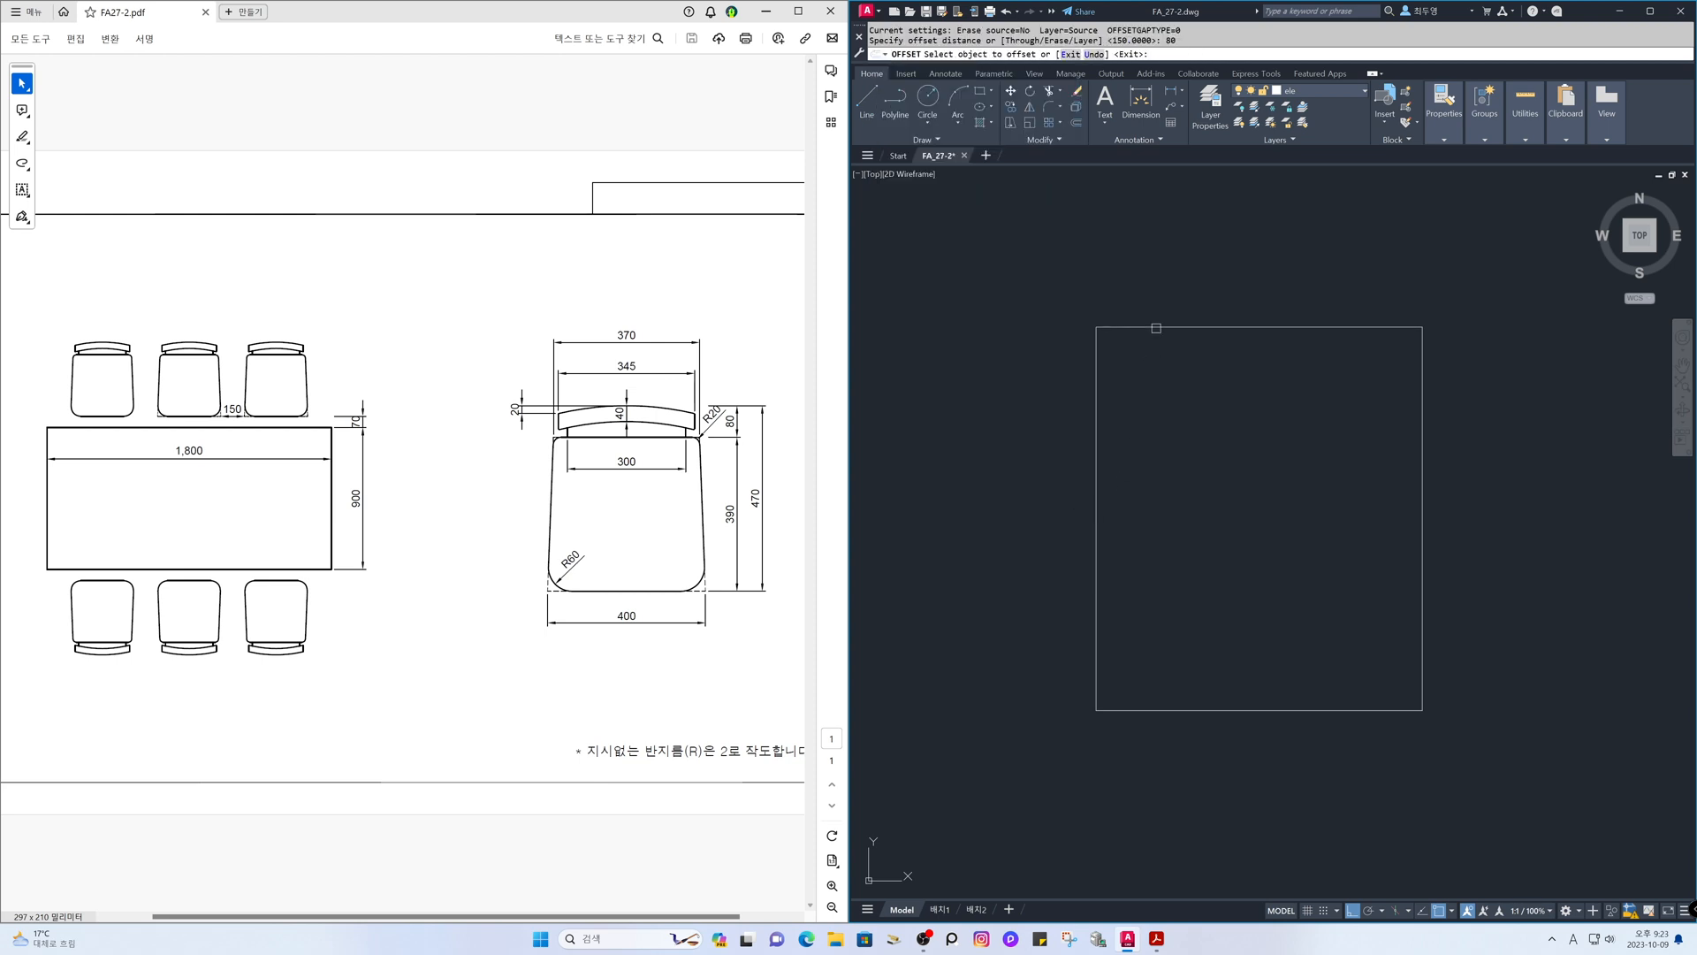
{"action": "left_click", "coordinate": [1157, 328]}
{"action": "left_click", "coordinate": [1171, 425]}
{"action": "key", "text": "Return"}
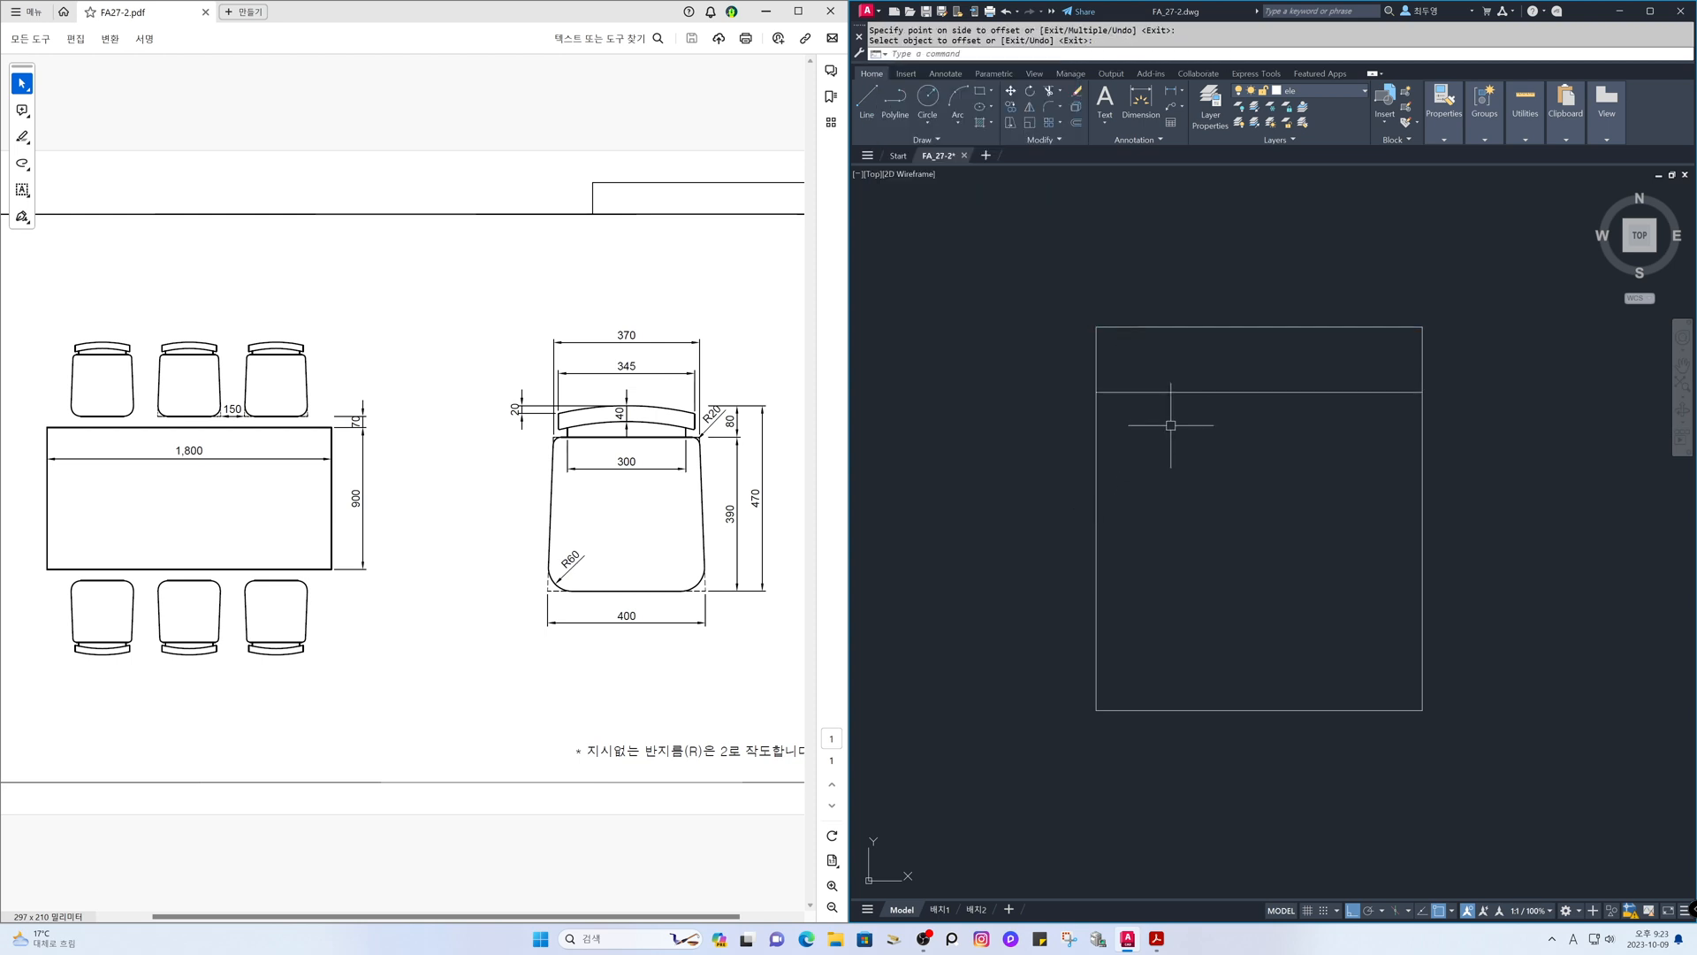
- Measure the overall width and height of the chair outline
{"action": "type", "text": "dist"}
{"action": "key", "text": "Return"}
{"action": "left_click", "coordinate": [1102, 353]}
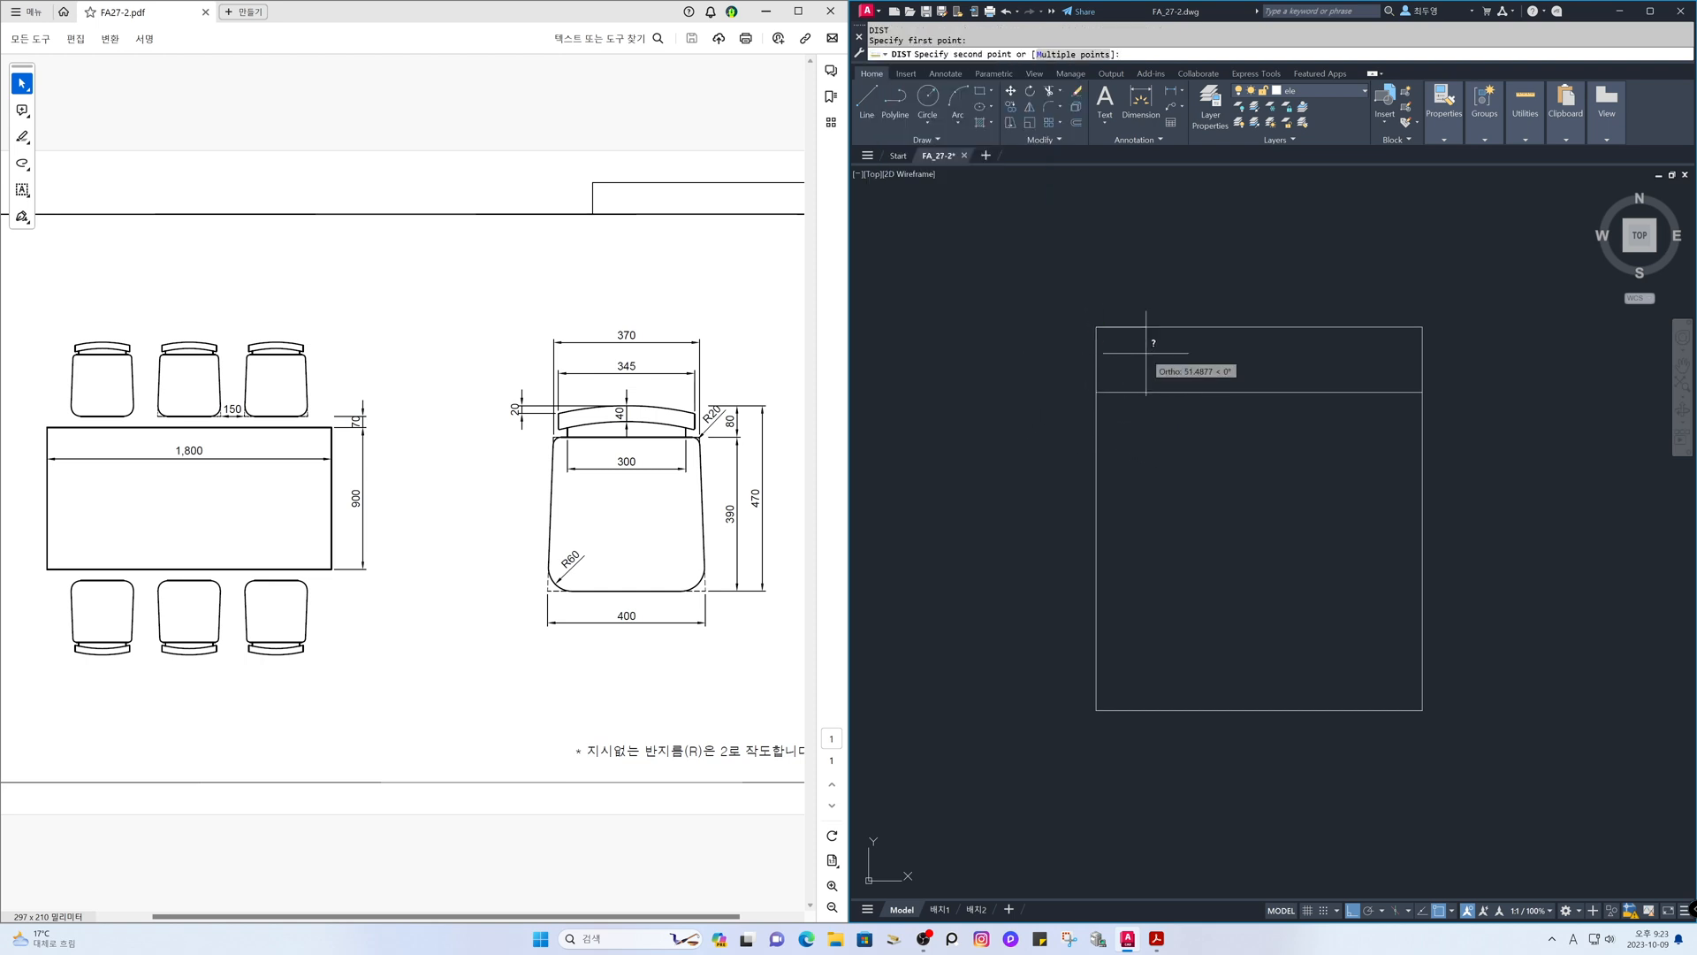
{"action": "left_click", "coordinate": [1421, 327]}
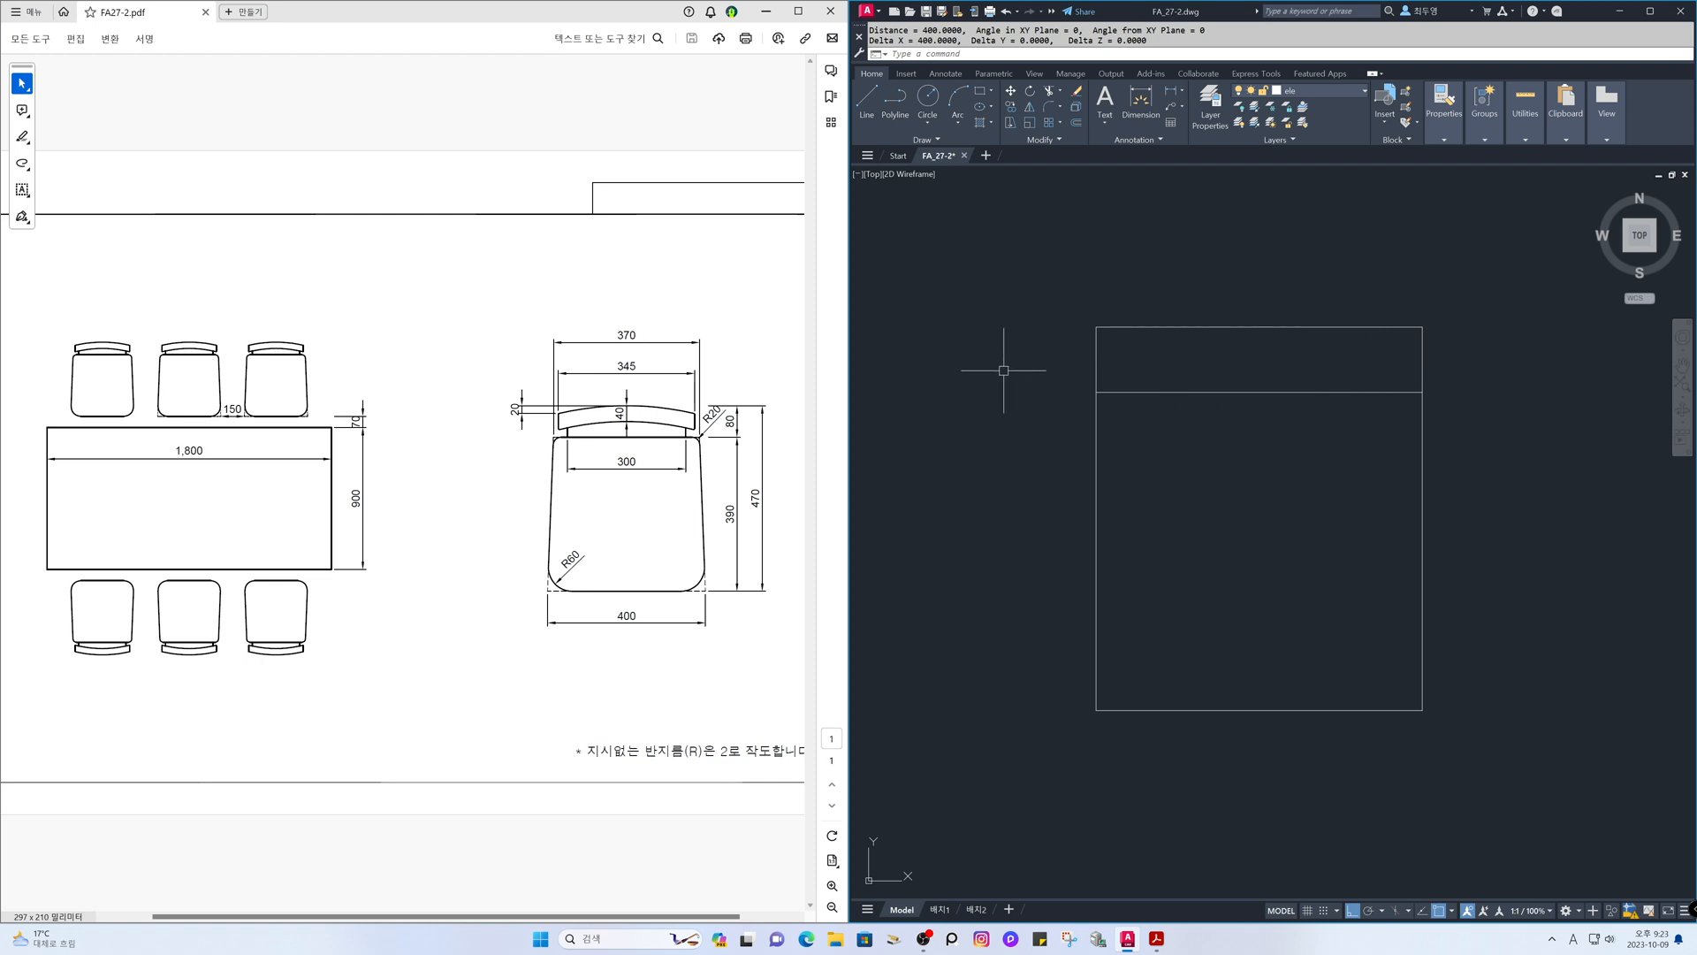
{"action": "key", "text": "Return"}
{"action": "left_click", "coordinate": [1097, 327]}
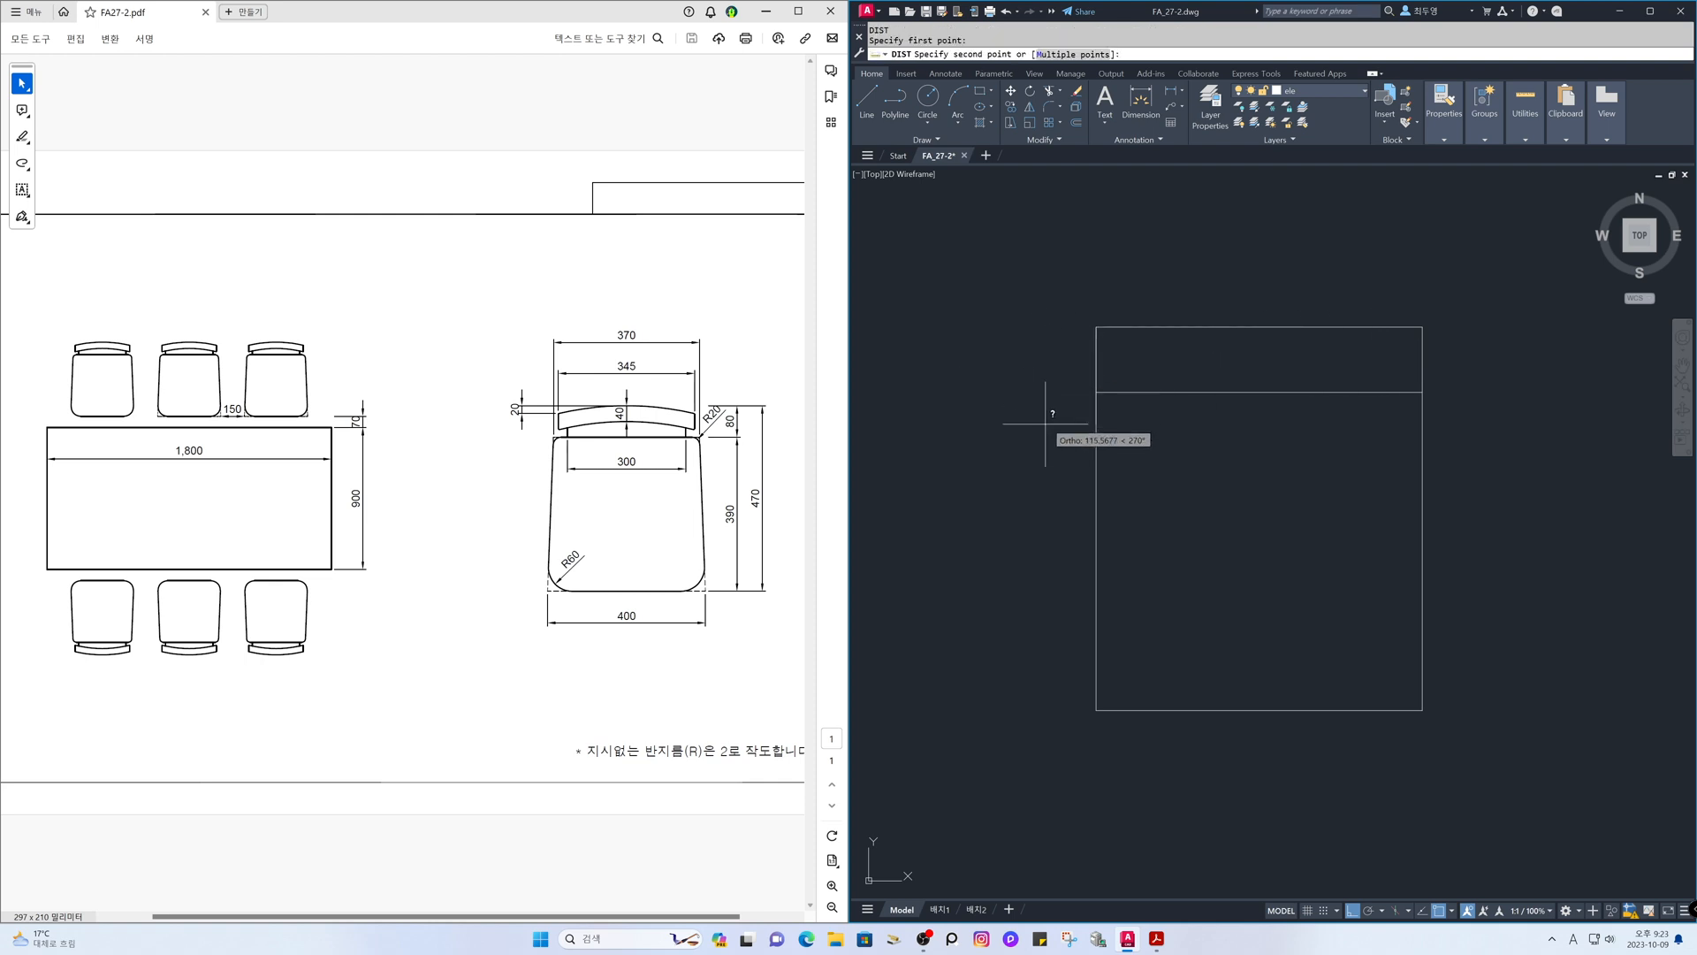
{"action": "left_click", "coordinate": [1096, 709]}
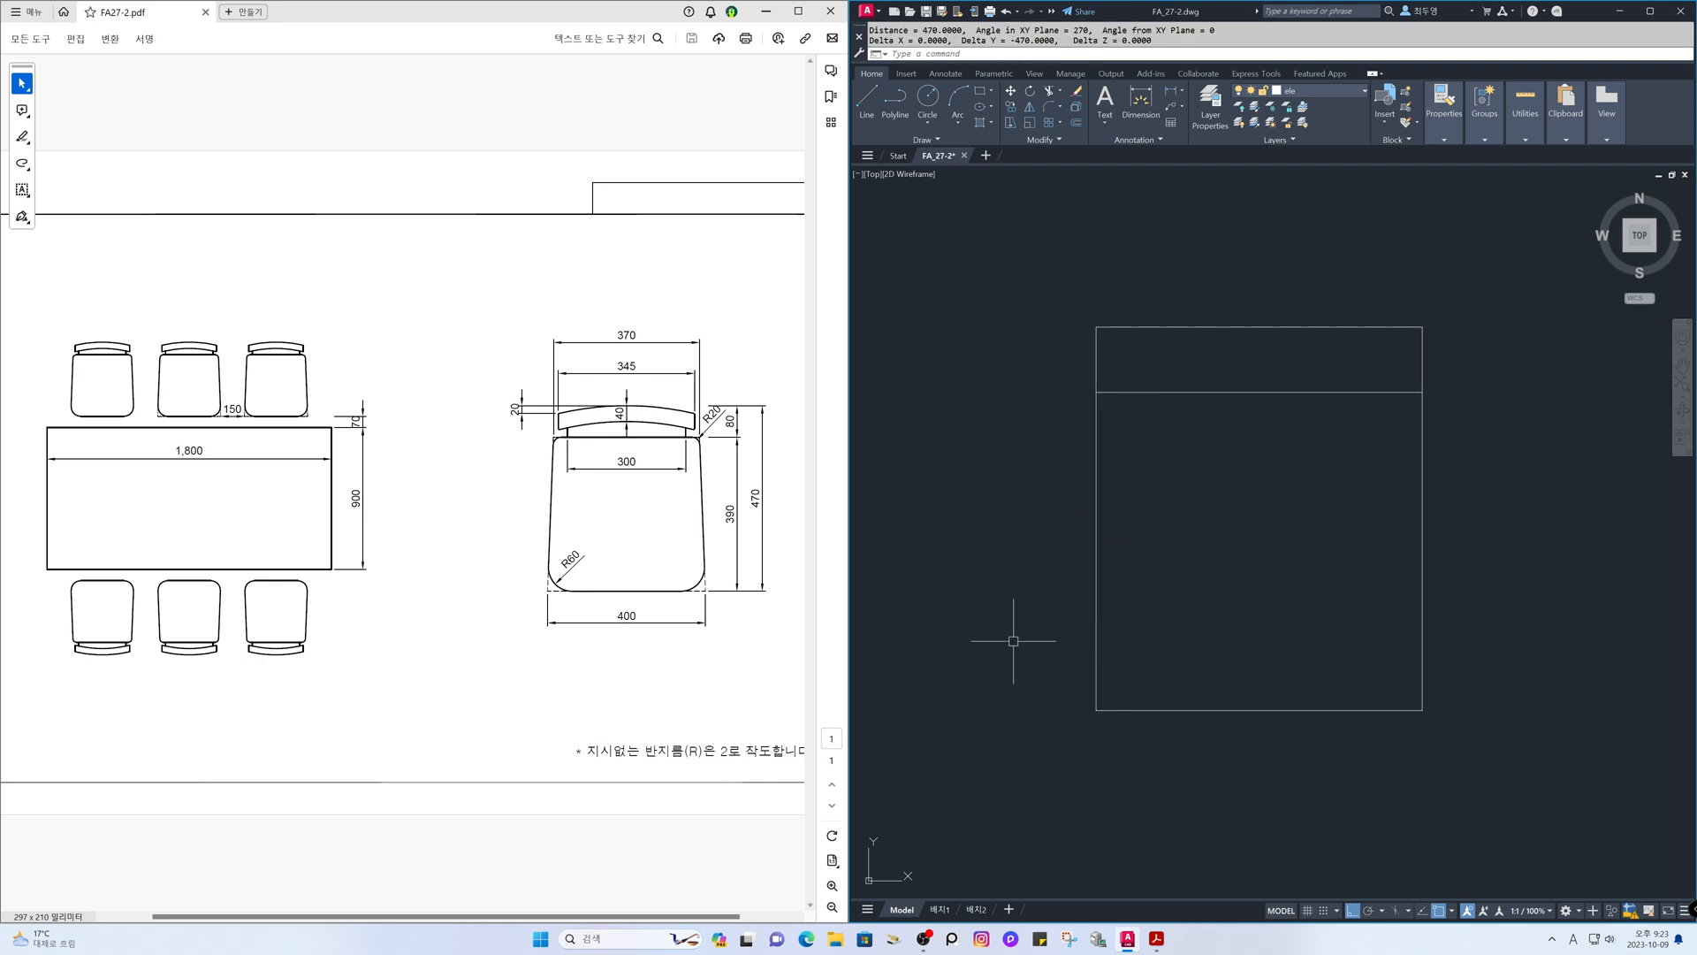
- Measure the seat section and the backrest section along the outline's left edge
{"action": "key", "text": "Return"}
{"action": "left_click", "coordinate": [1096, 710]}
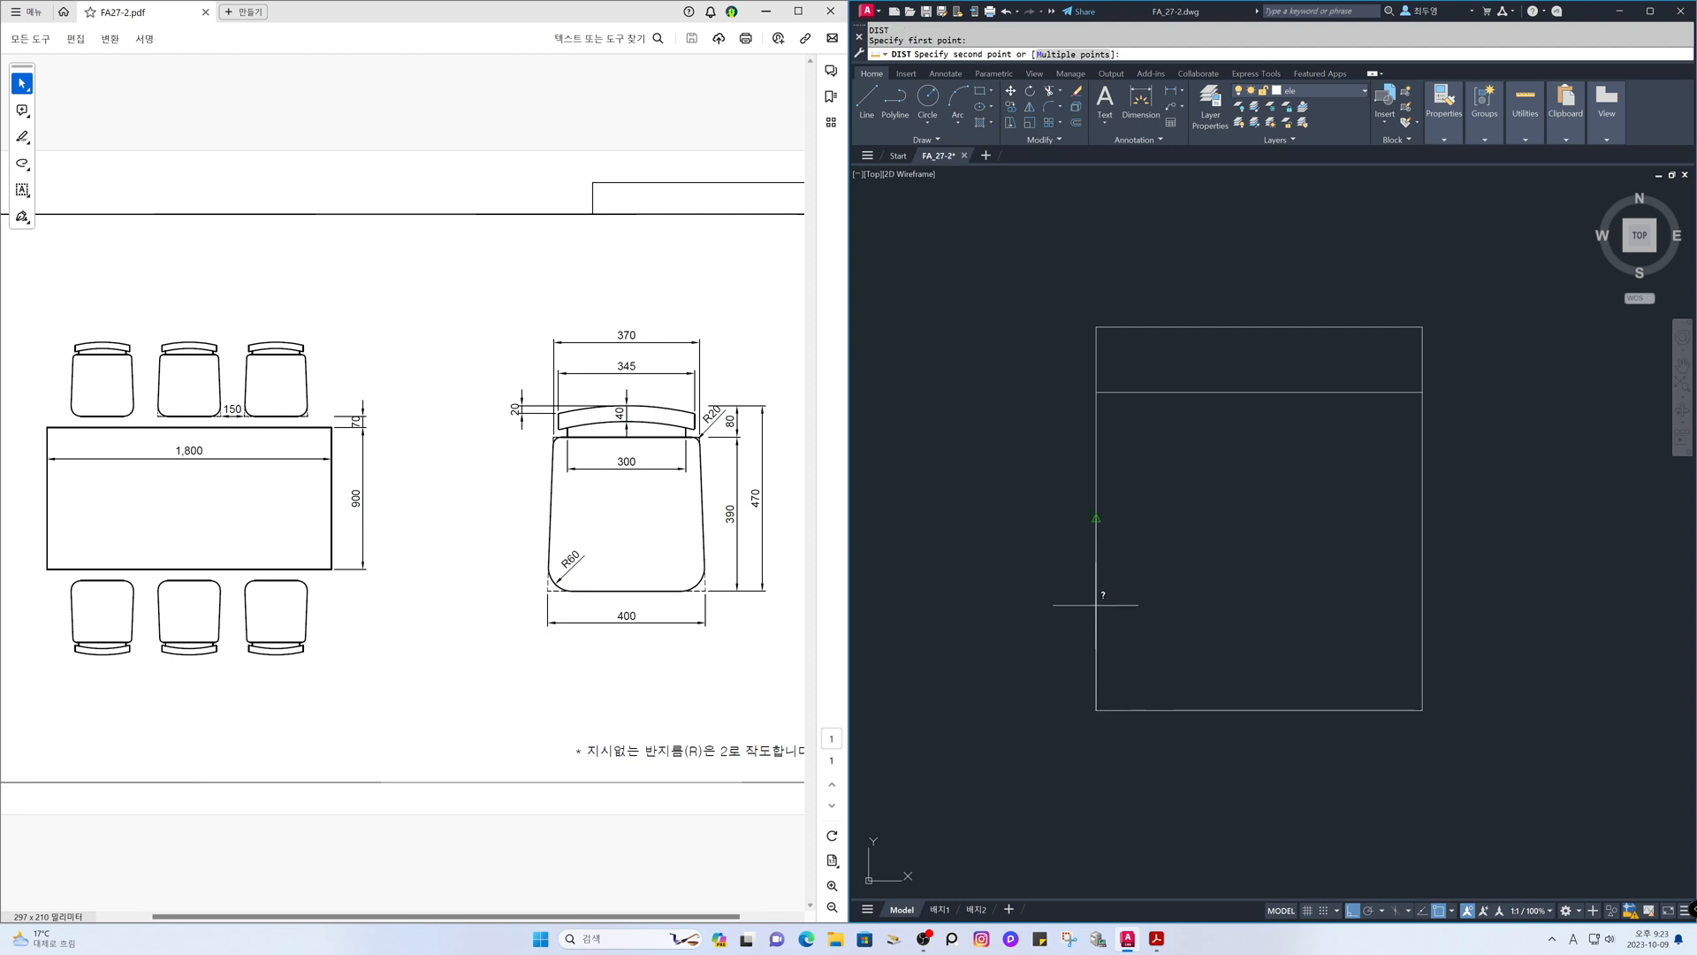
{"action": "left_click", "coordinate": [1098, 394]}
{"action": "key", "text": "Return"}
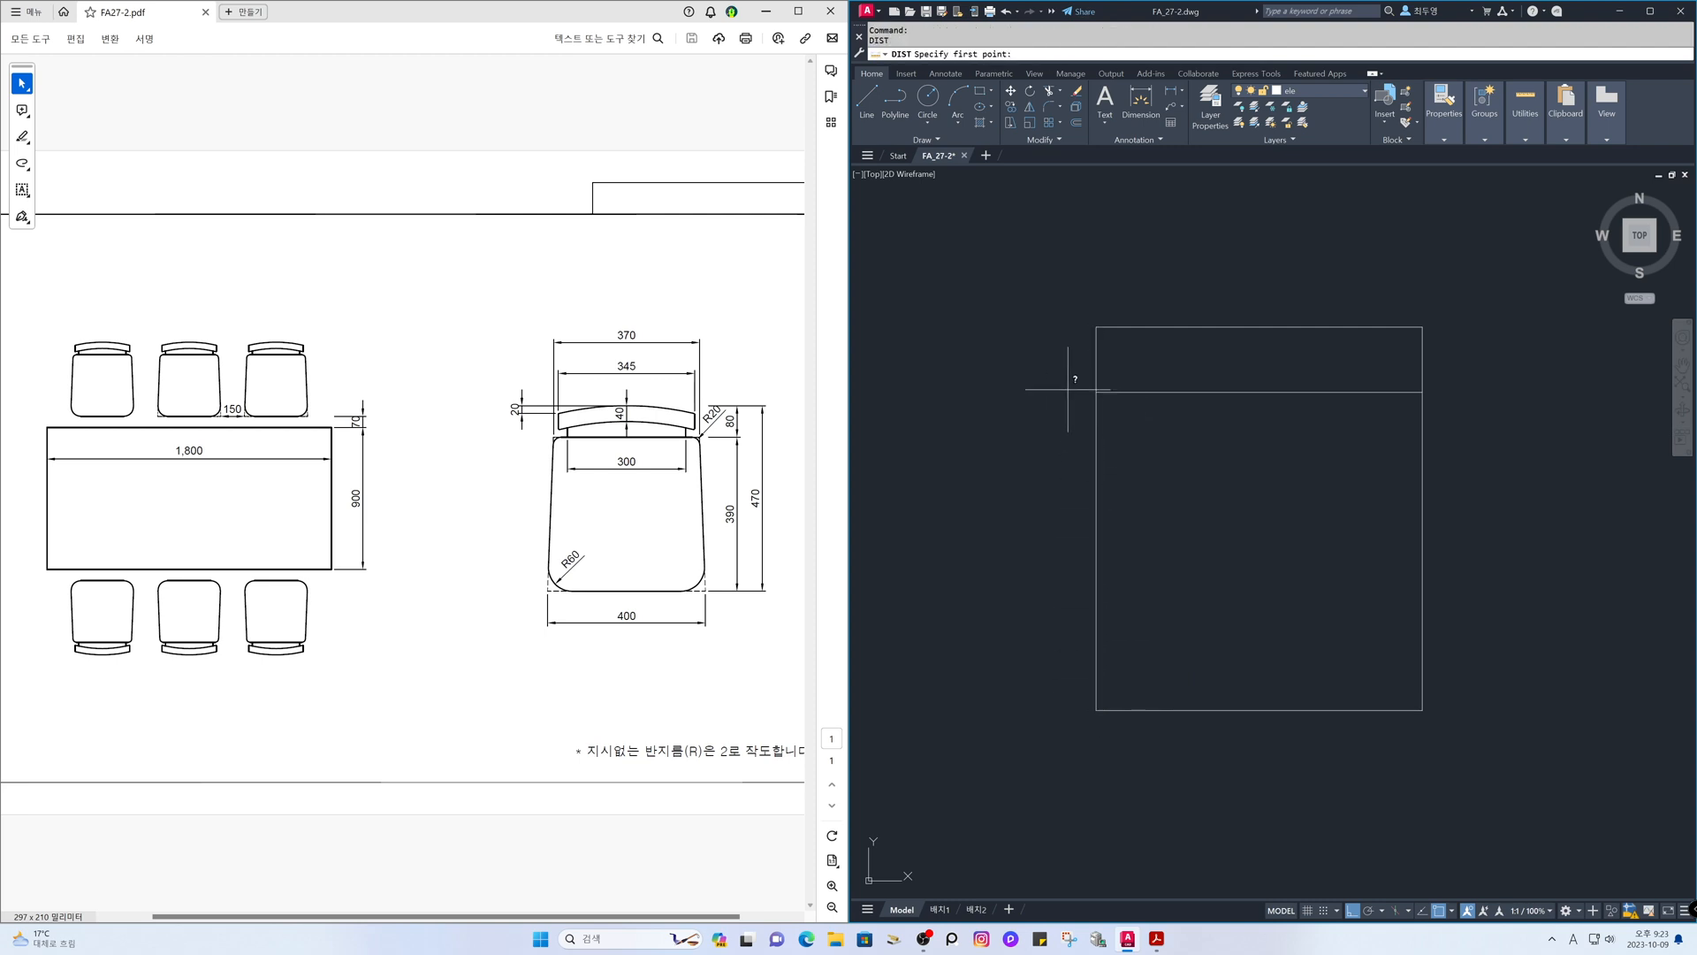
{"action": "left_click", "coordinate": [1096, 392]}
{"action": "left_click", "coordinate": [1097, 327]}
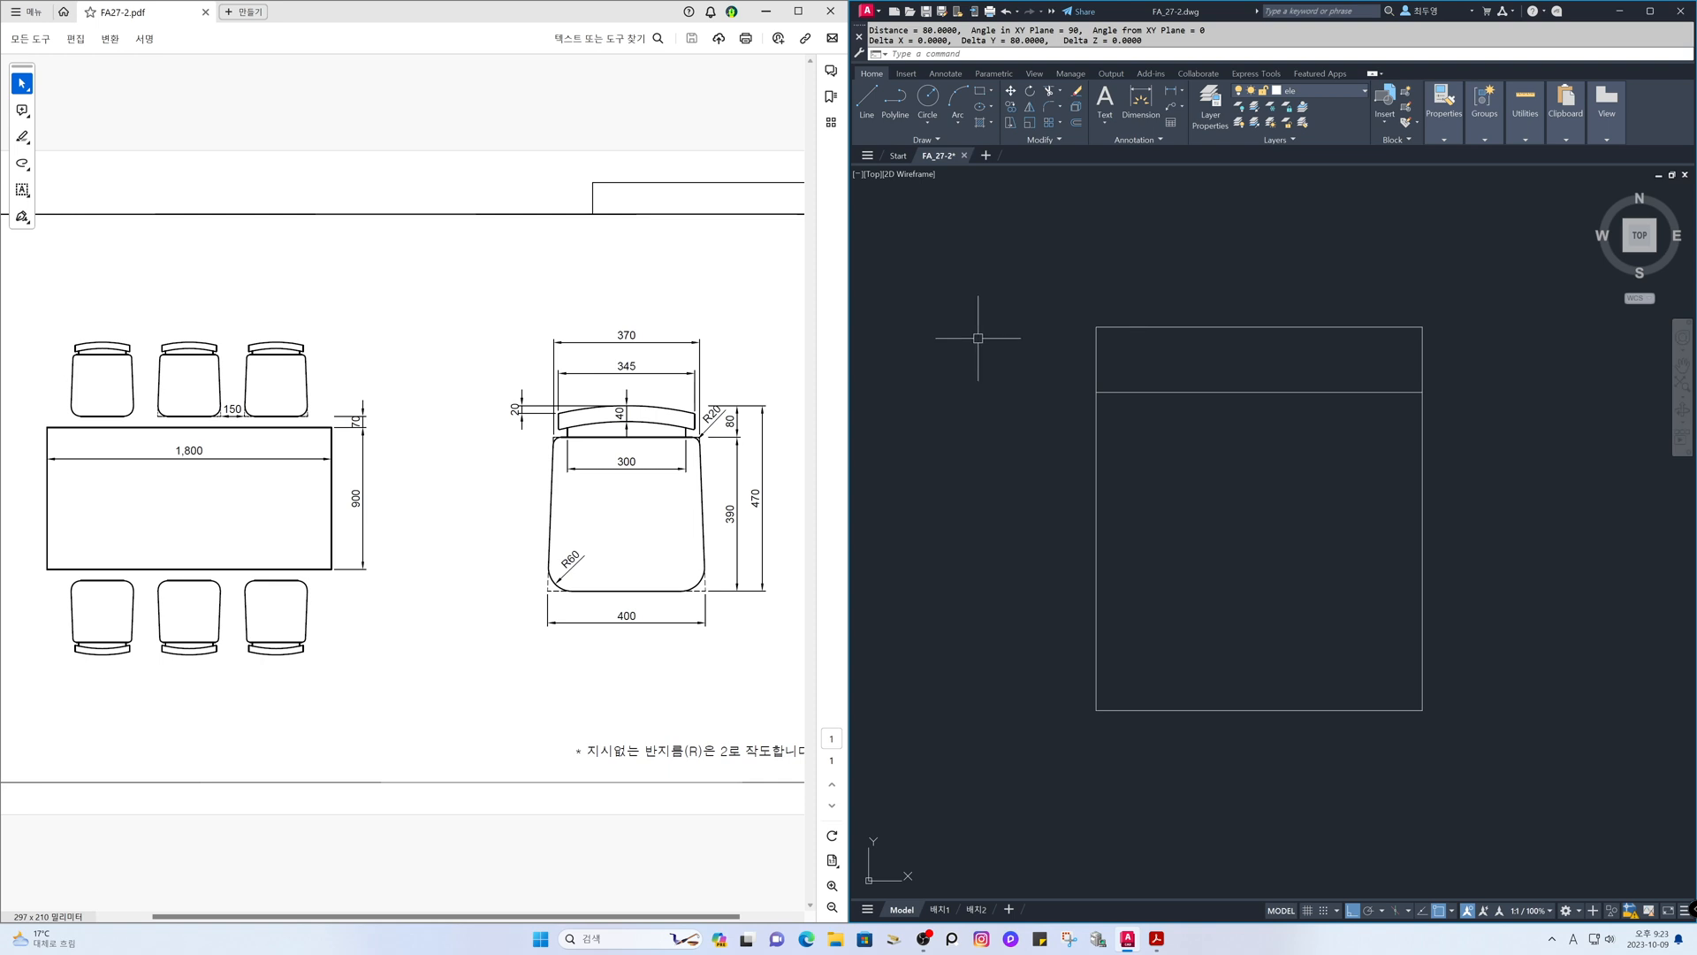
- Offset the outline's top edge 20 downward as a guide for the backrest arc
{"action": "type", "text": "o"}
{"action": "key", "text": "Return"}
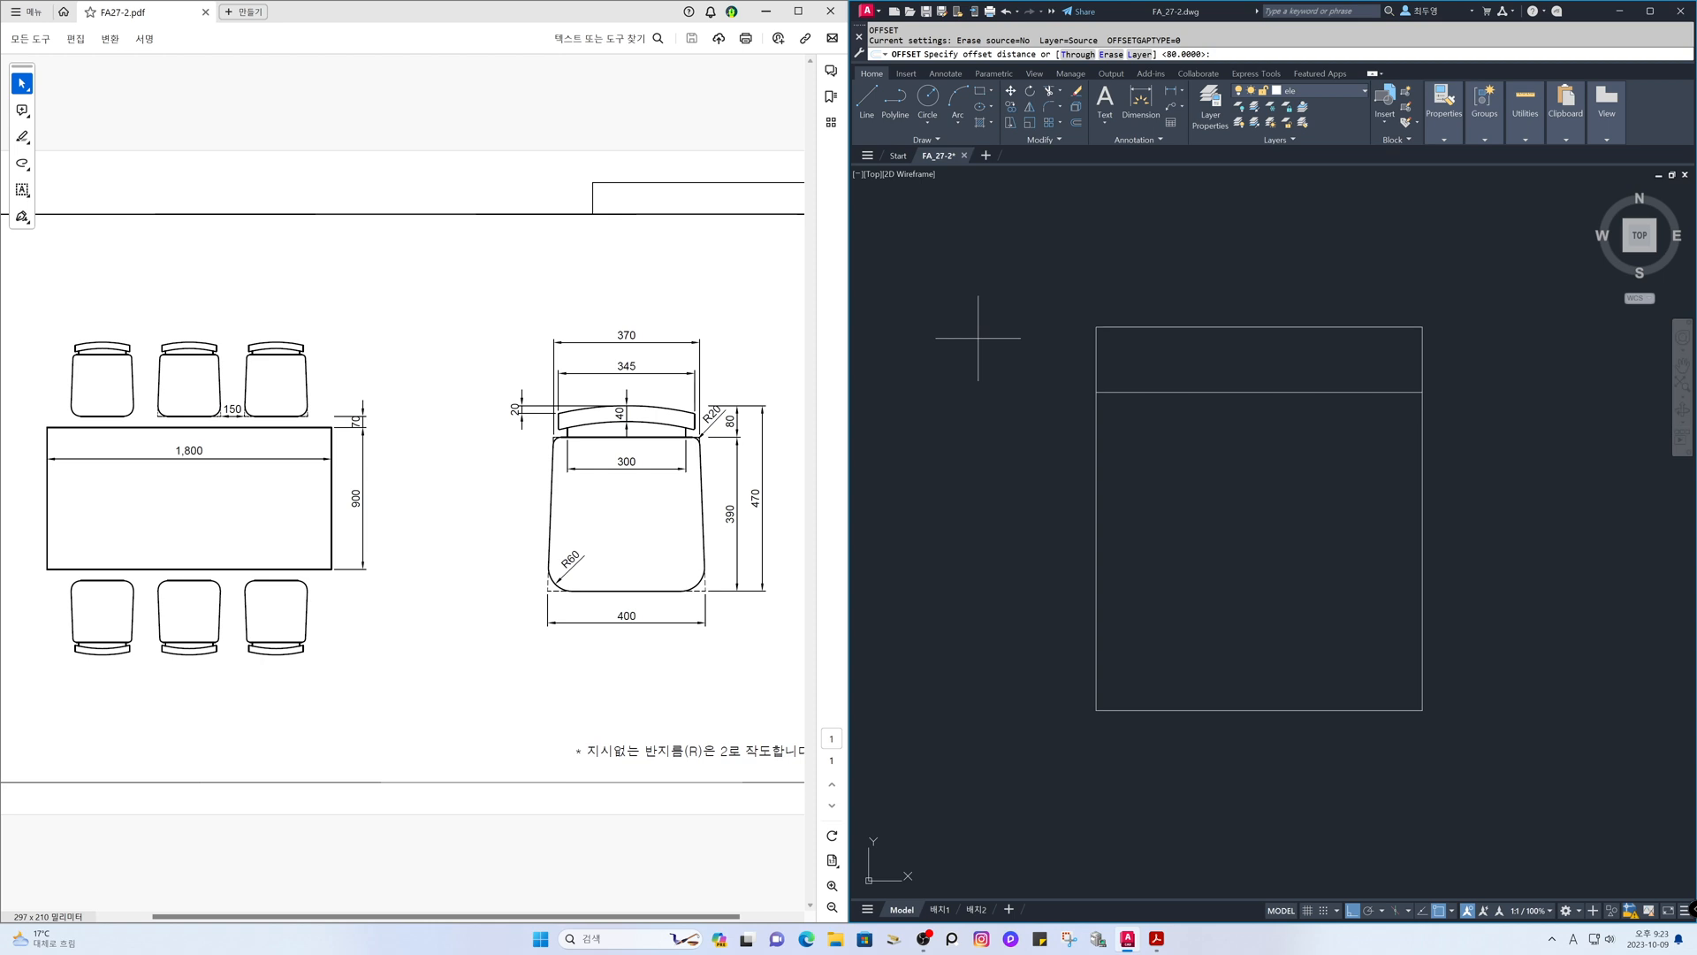
{"action": "key", "text": "BackSpace"}
{"action": "key", "text": "Return"}
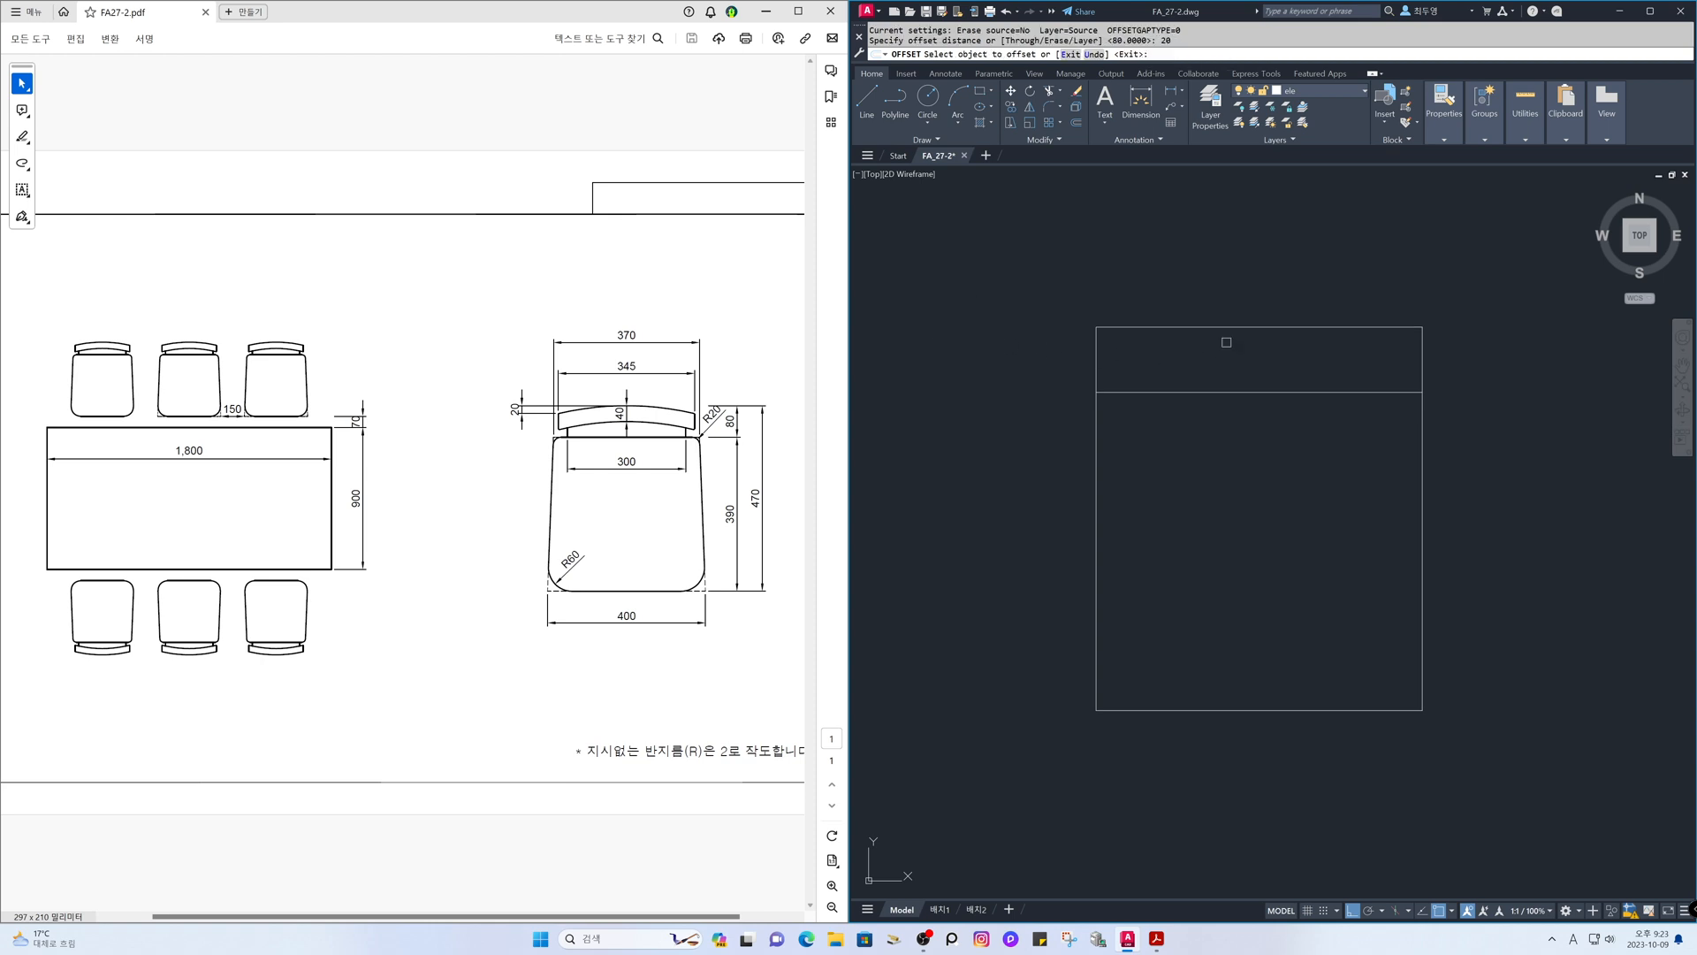
{"action": "left_click", "coordinate": [1227, 327]}
{"action": "left_click", "coordinate": [1231, 361]}
{"action": "key", "text": "Return"}
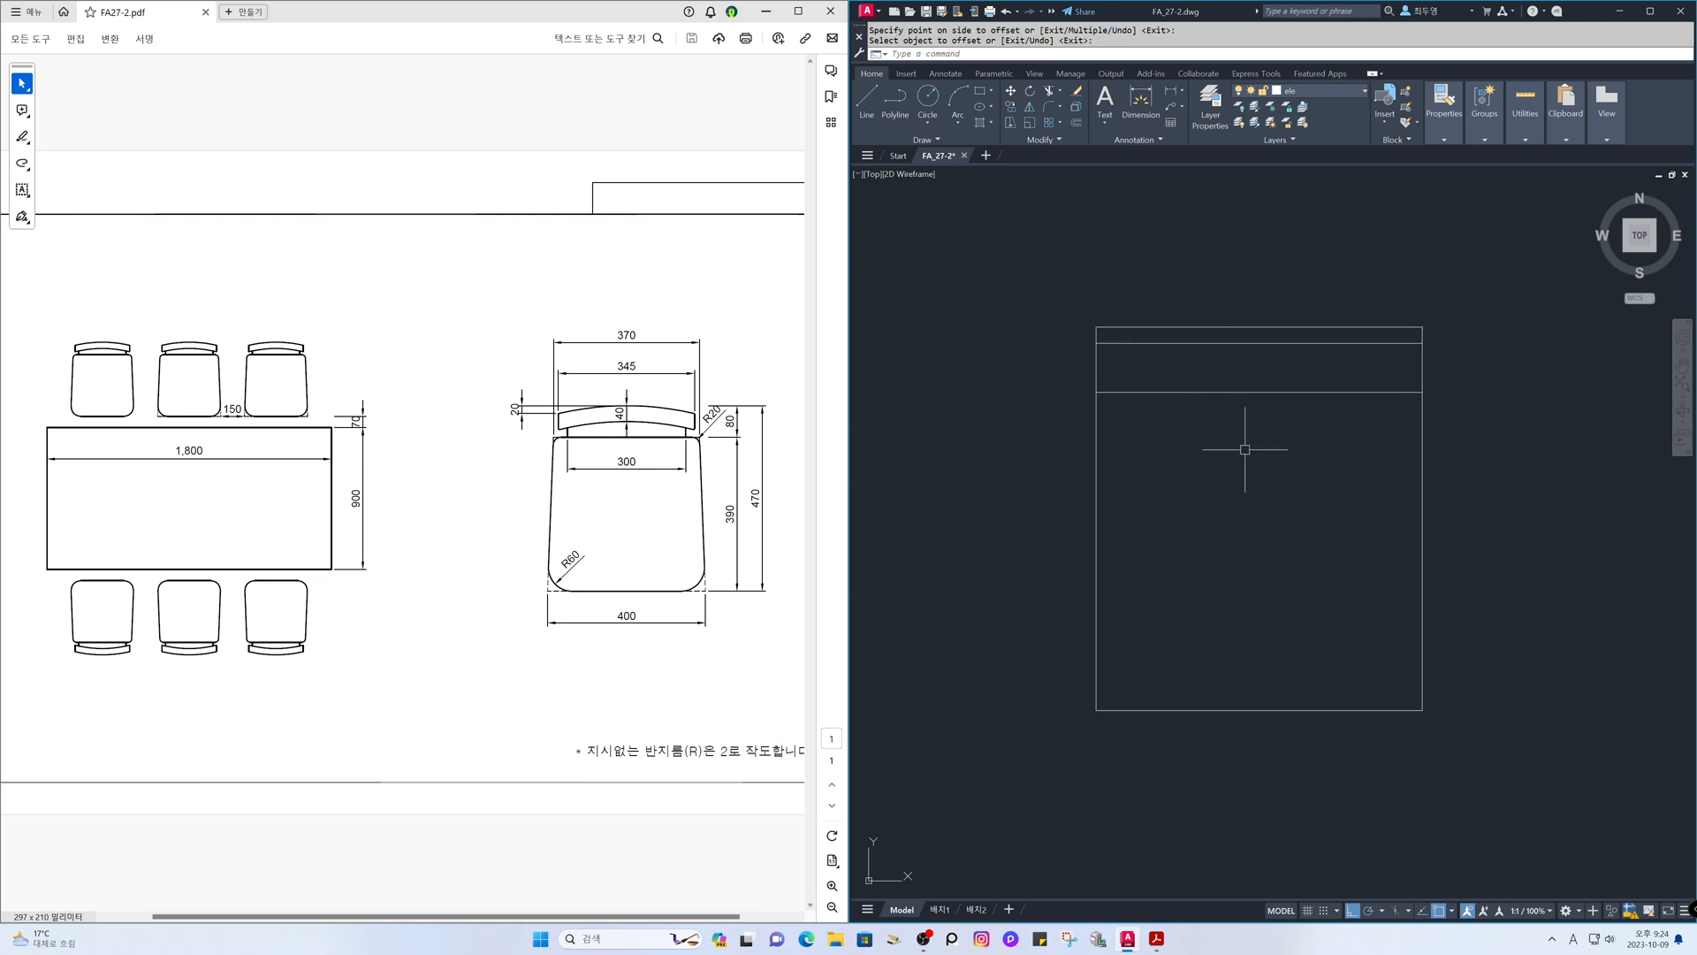
- Offset the left and right edges of the outline 27.5 inward
{"action": "key", "text": "Return"}
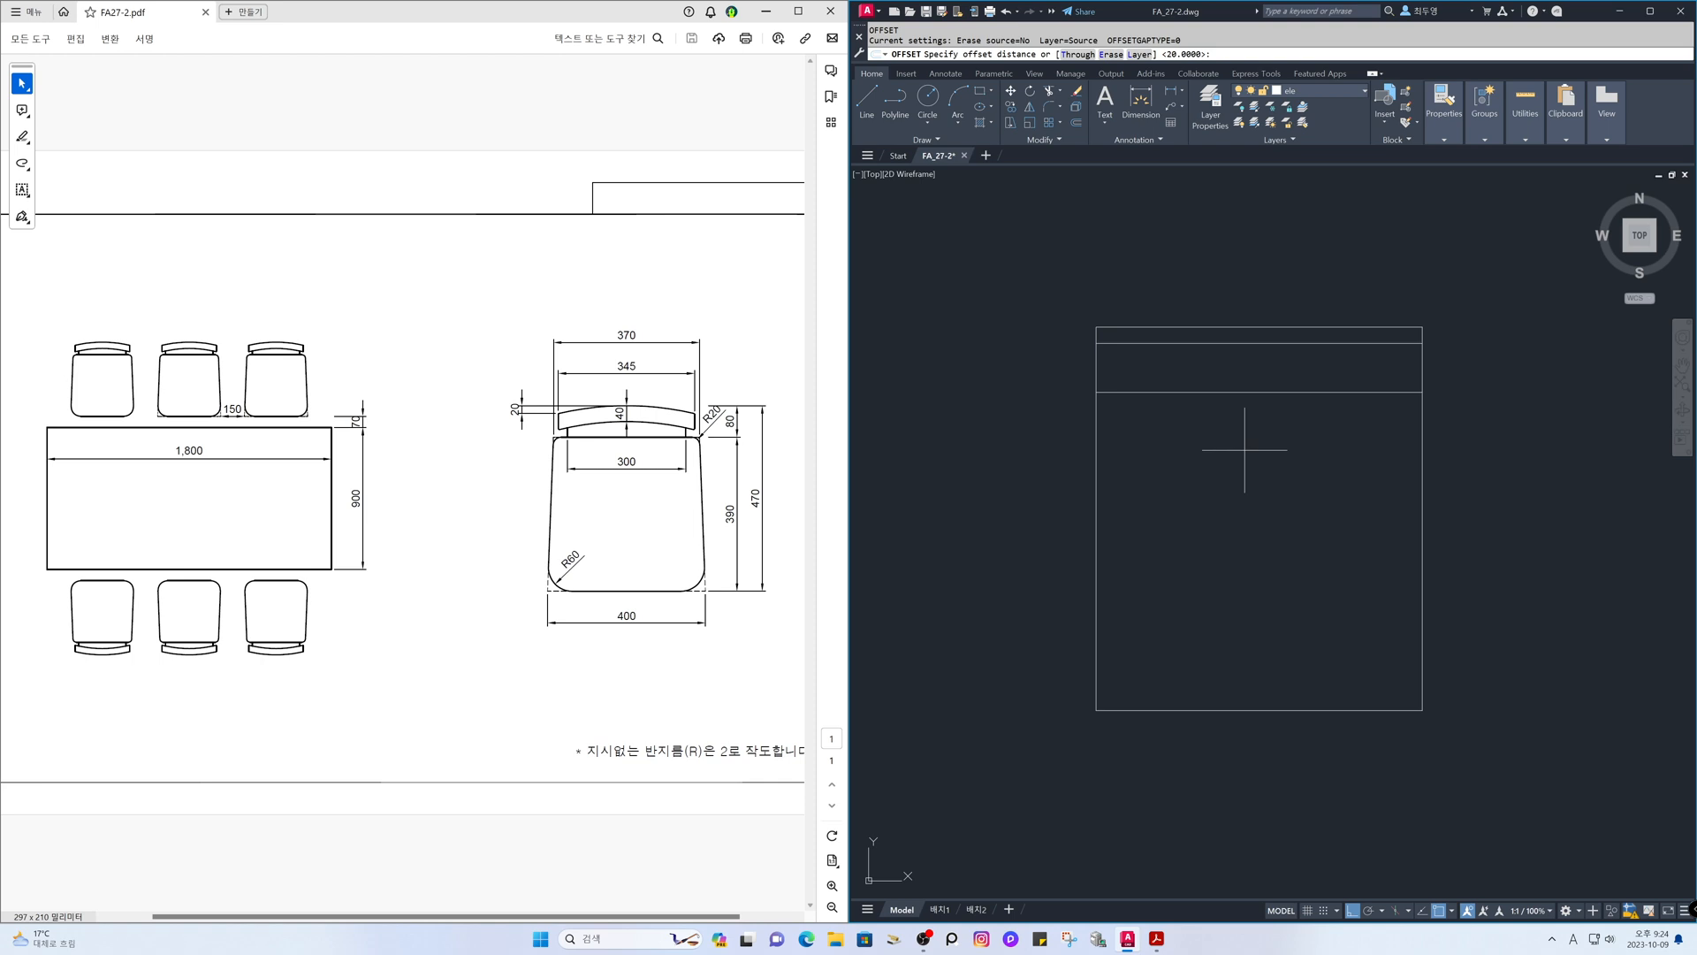
{"action": "type", "text": "27.5"}
{"action": "key", "text": "Return"}
{"action": "left_click", "coordinate": [1095, 438]}
{"action": "left_click", "coordinate": [1185, 447]}
{"action": "left_click", "coordinate": [1423, 443]}
{"action": "left_click", "coordinate": [1353, 442]}
{"action": "key", "text": "Return"}
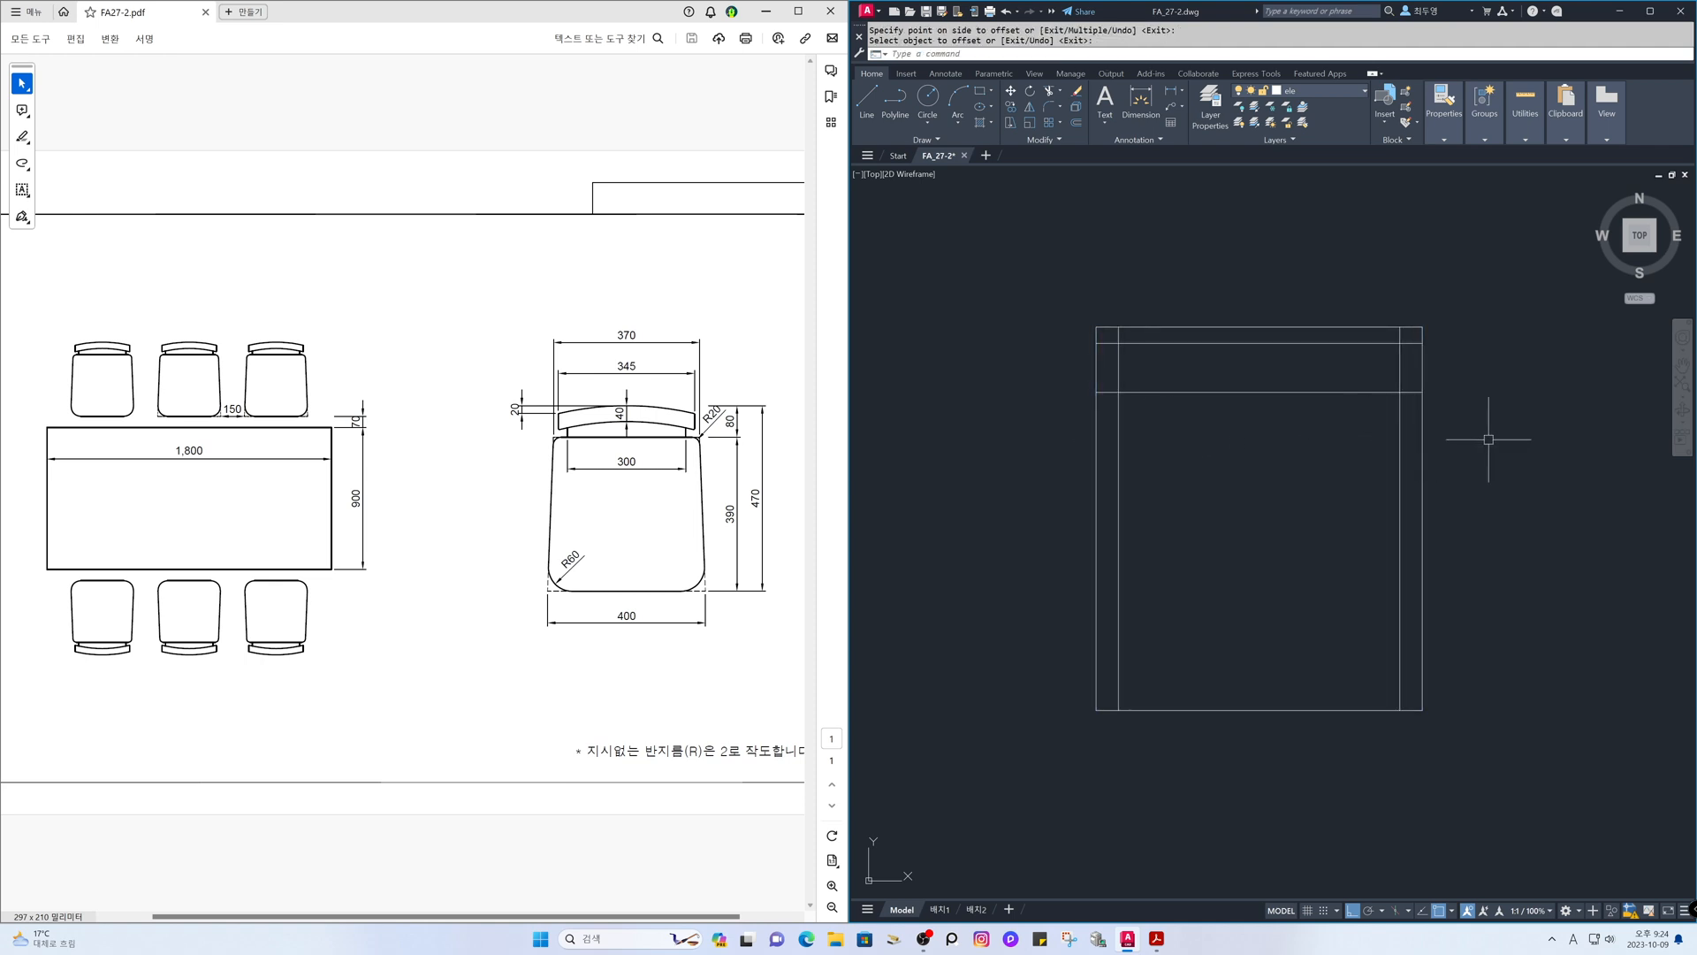
- Measure the right side inset and the distance between the two inner vertical lines along the top edge
{"action": "type", "text": "DI"}
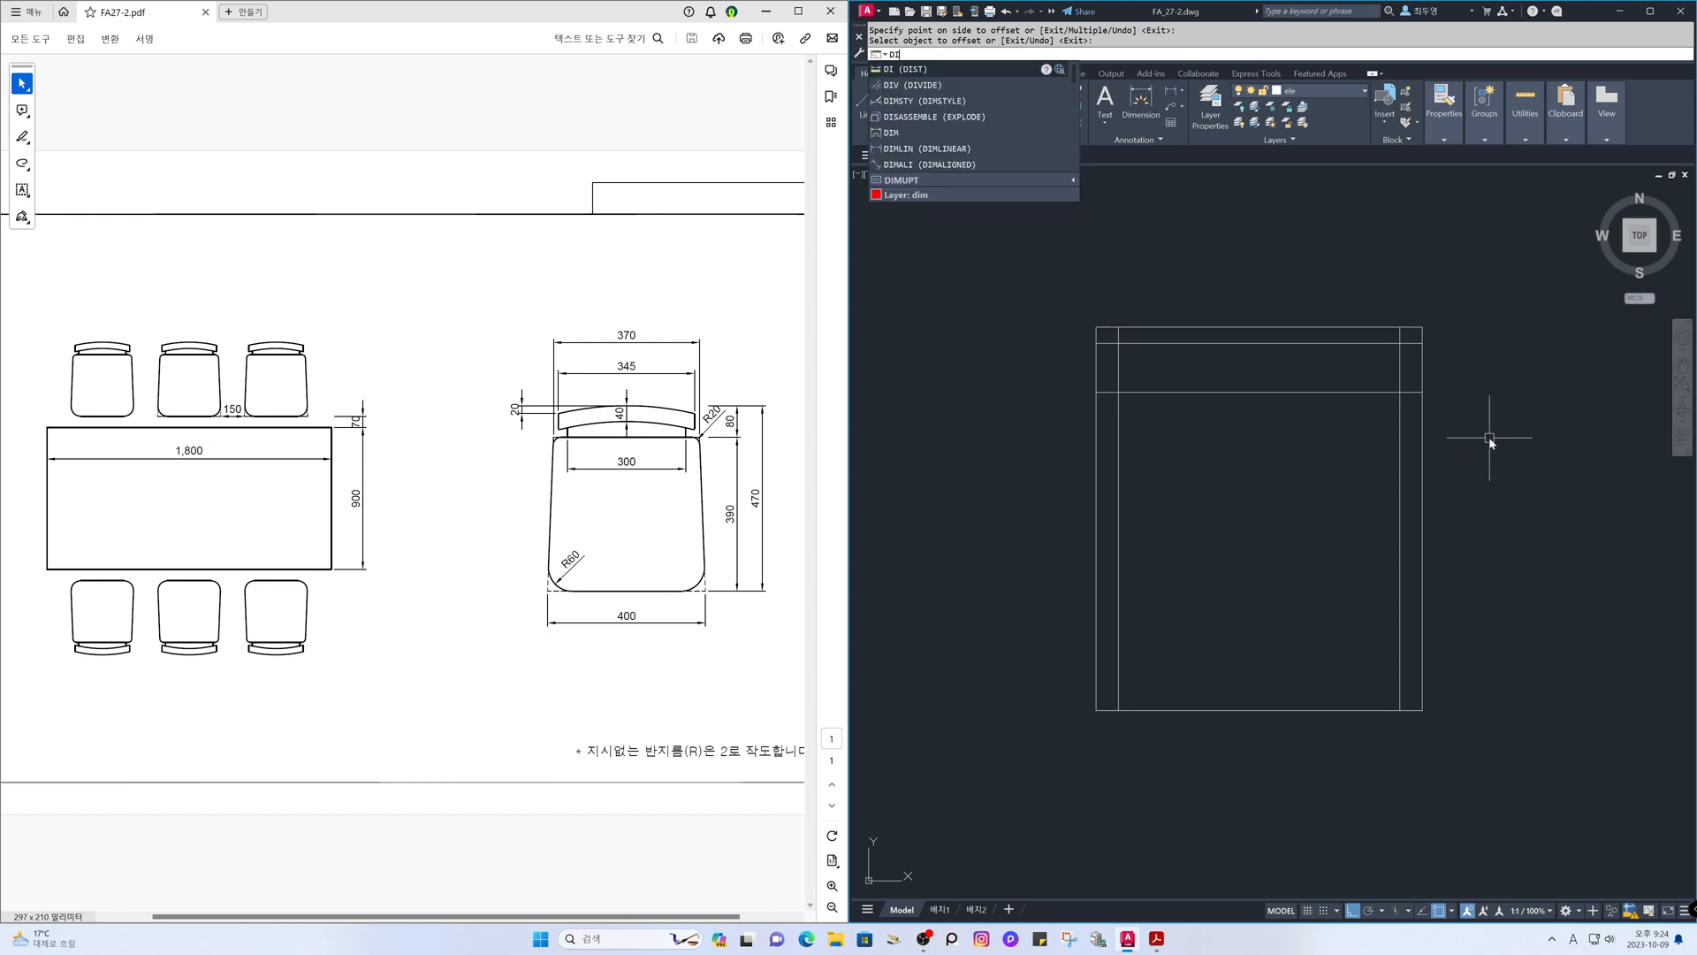
{"action": "key", "text": "Return"}
{"action": "left_click", "coordinate": [1421, 328]}
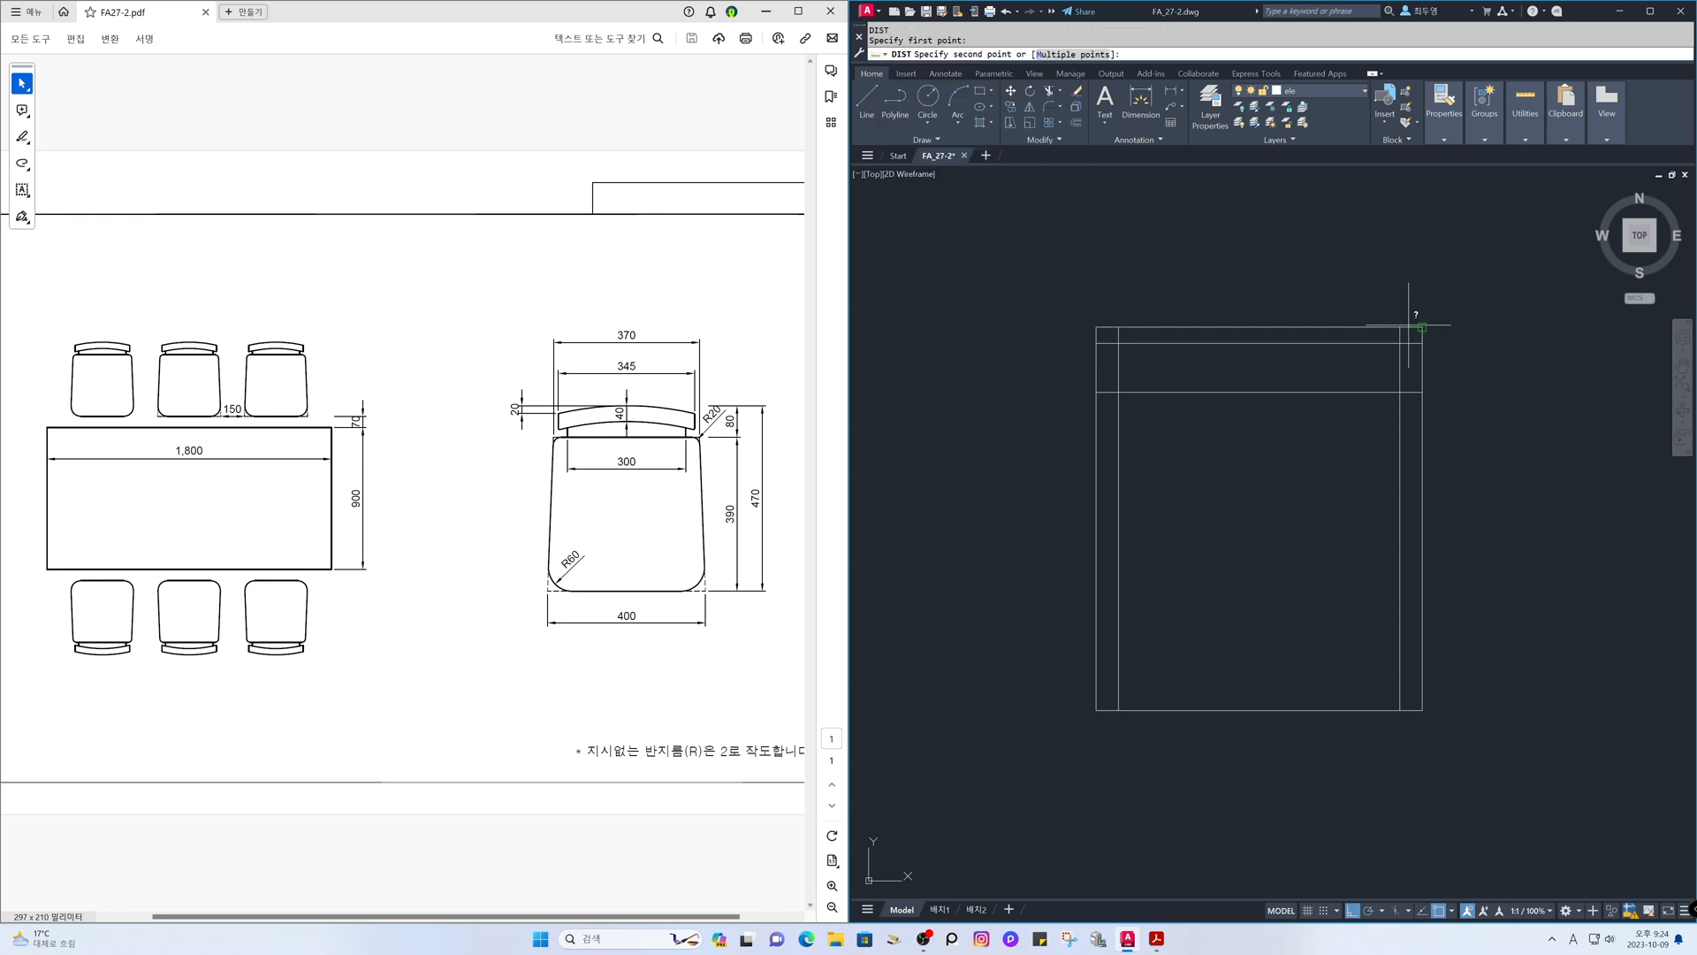
{"action": "left_click", "coordinate": [1402, 326]}
{"action": "key", "text": "Return"}
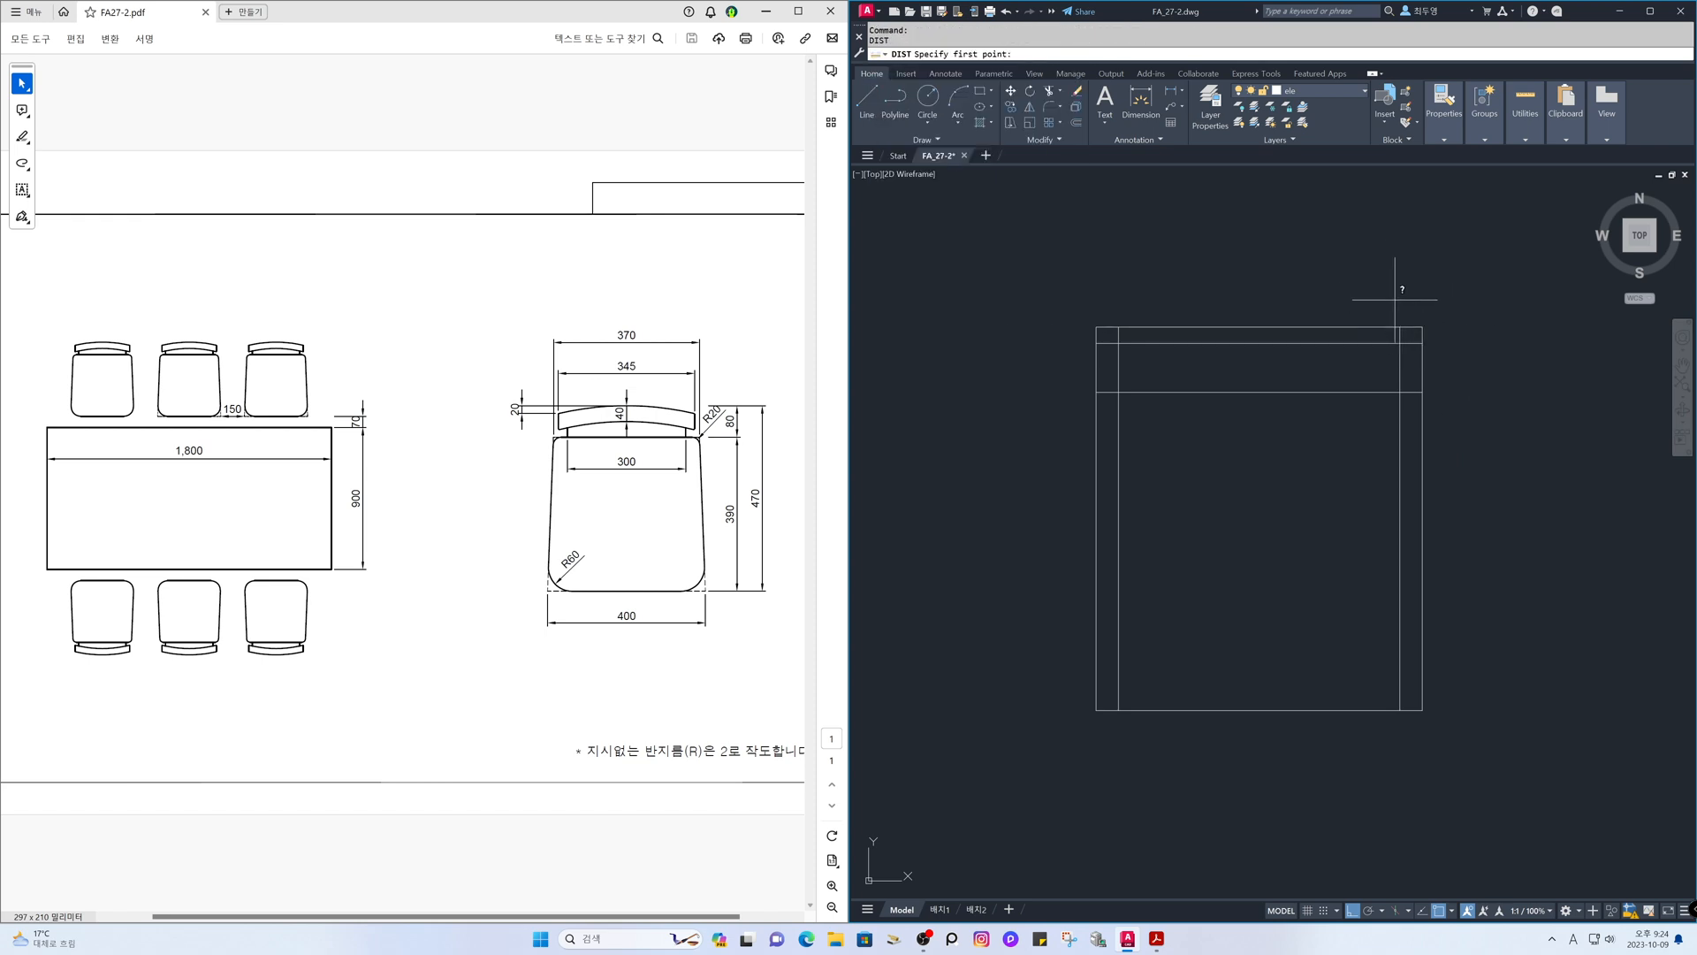
{"action": "left_click", "coordinate": [1400, 327]}
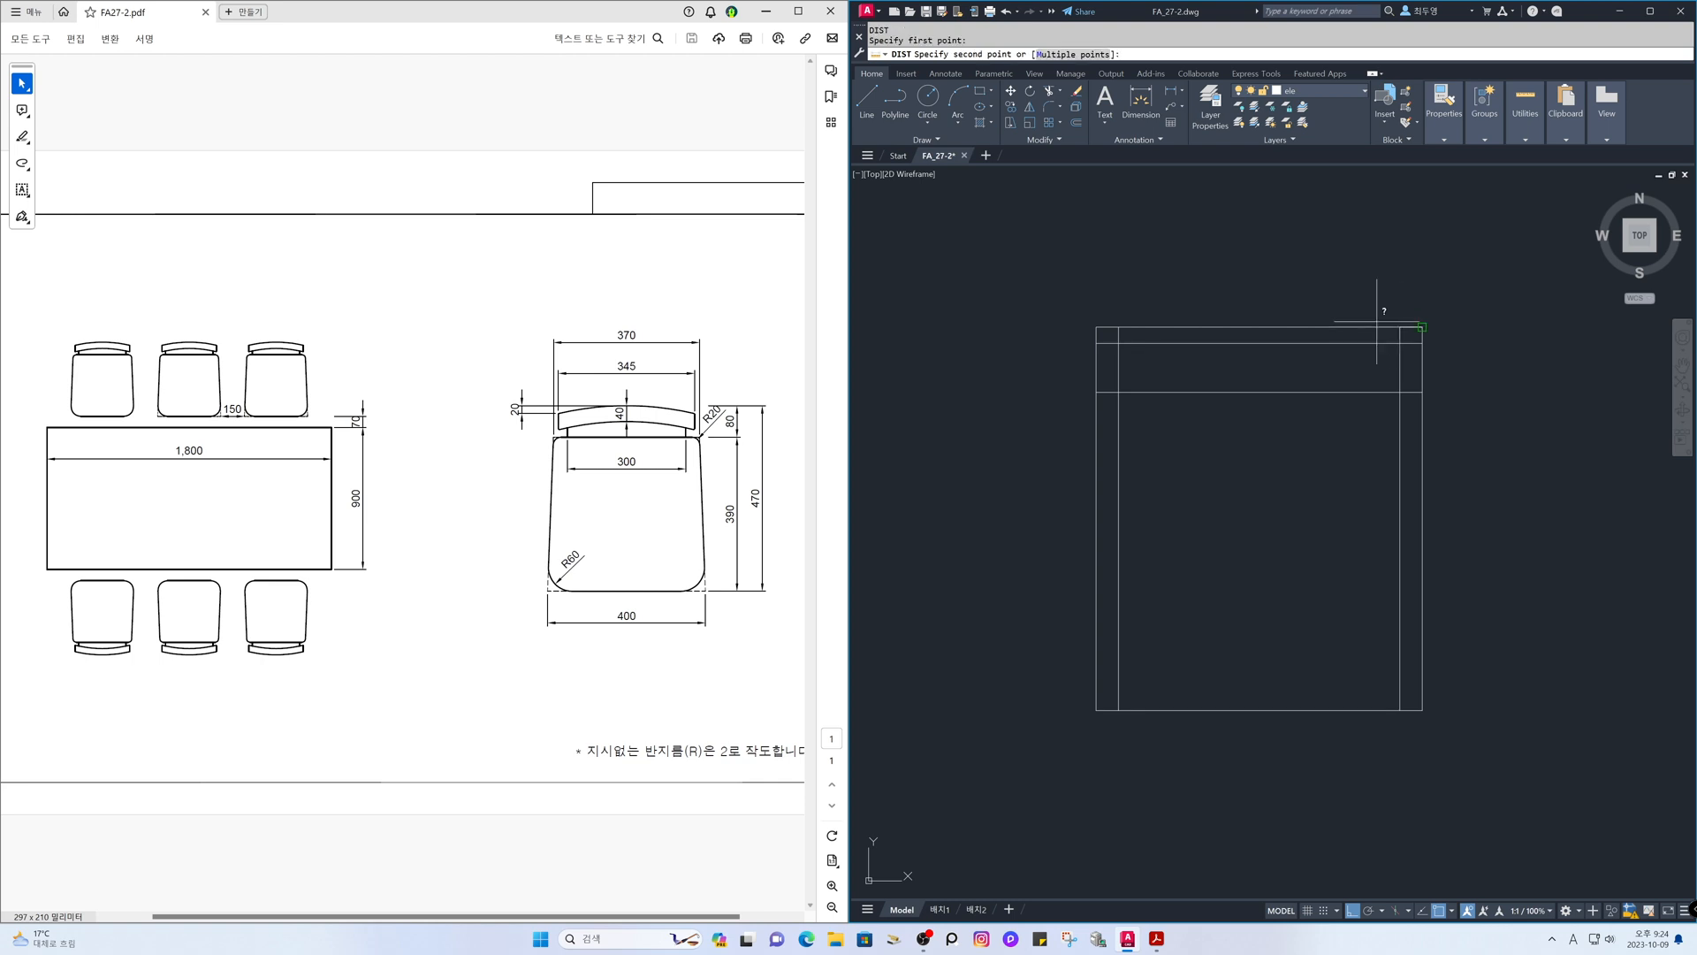
{"action": "left_click", "coordinate": [1120, 327]}
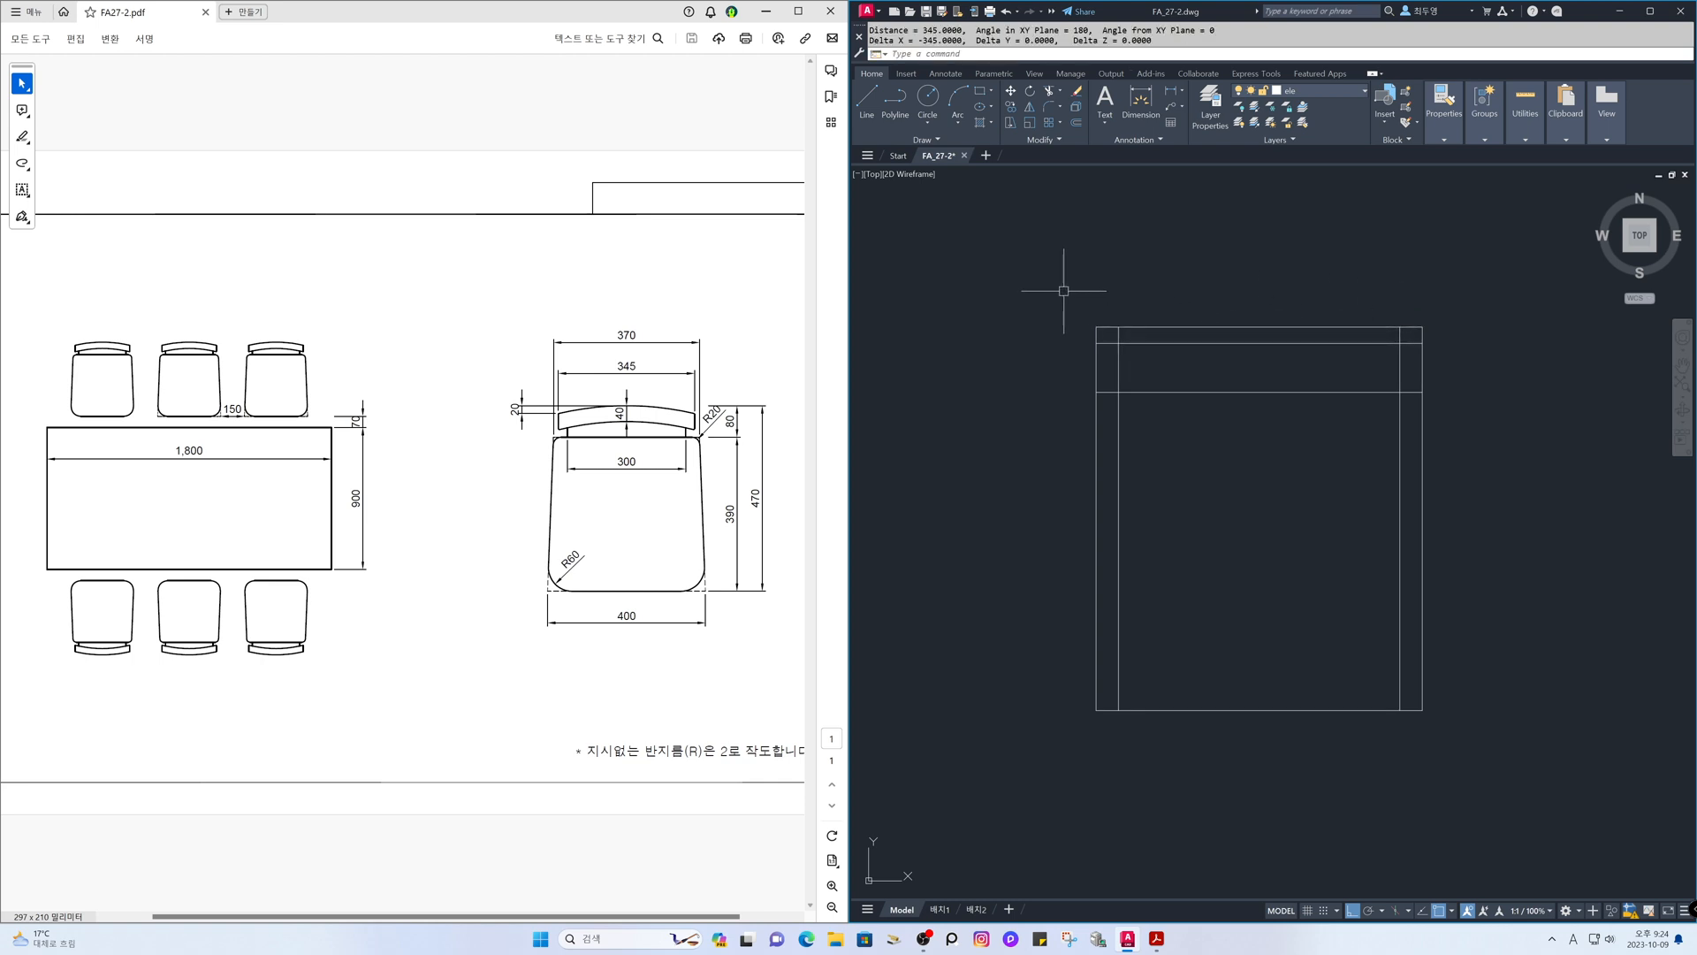
- Measure the gap between the top edge and the guide line just below it
{"action": "key", "text": "Return"}
{"action": "left_click", "coordinate": [1097, 332]}
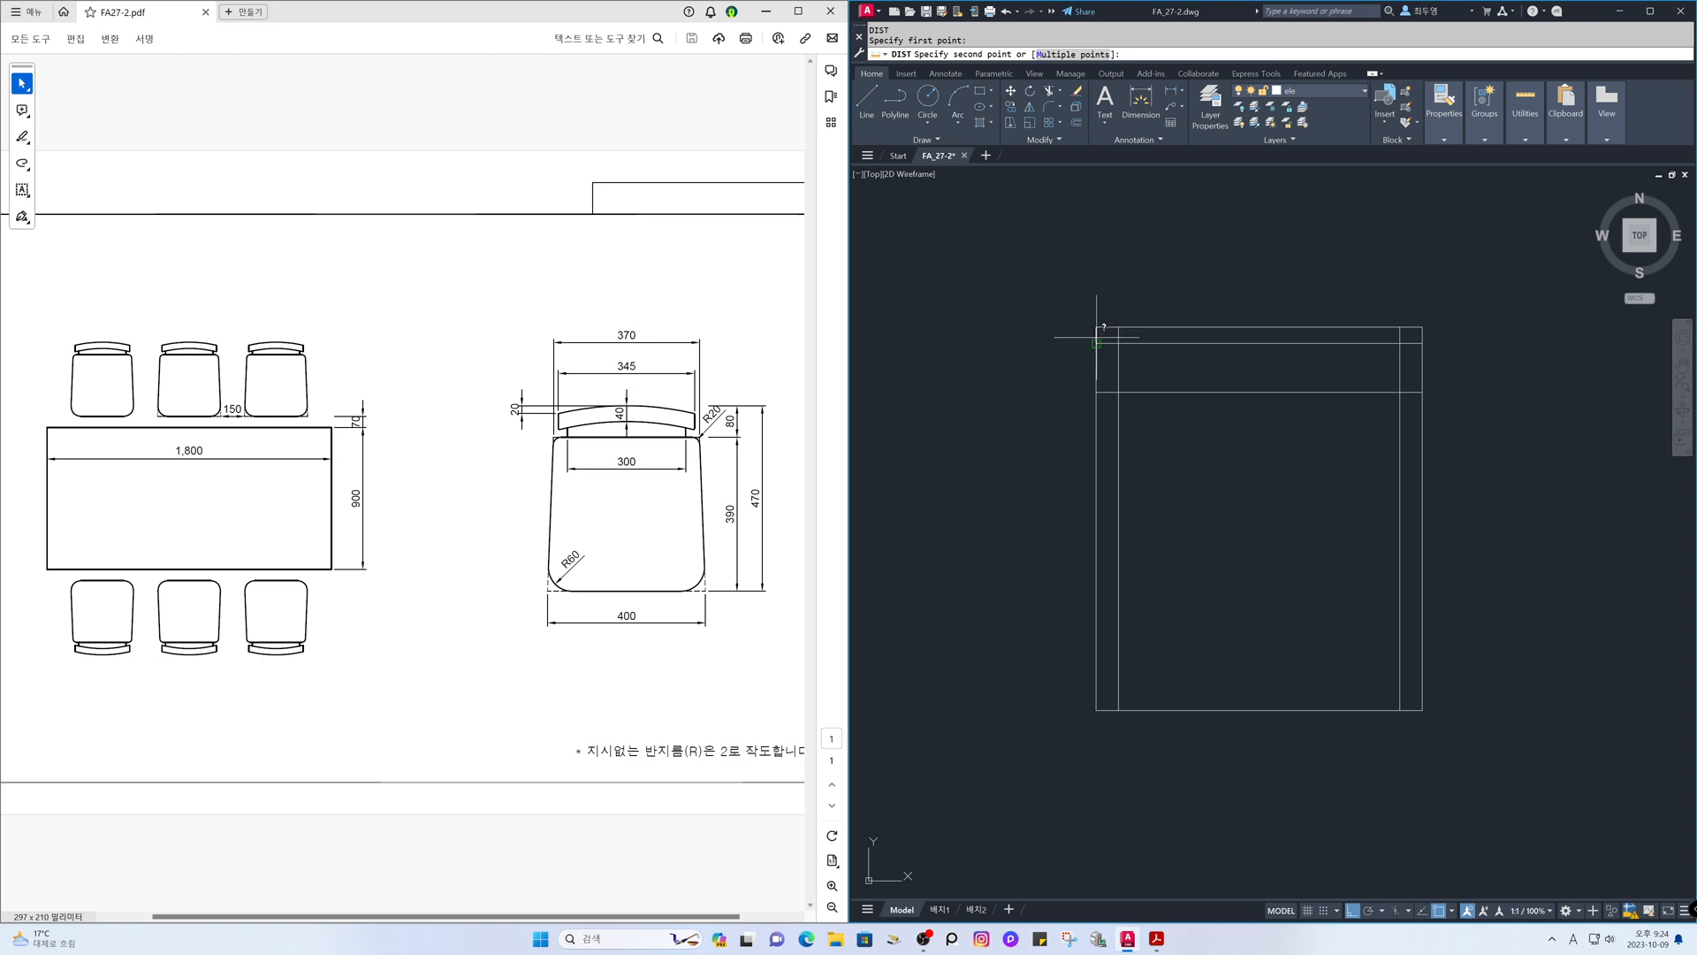
{"action": "left_click", "coordinate": [1097, 343]}
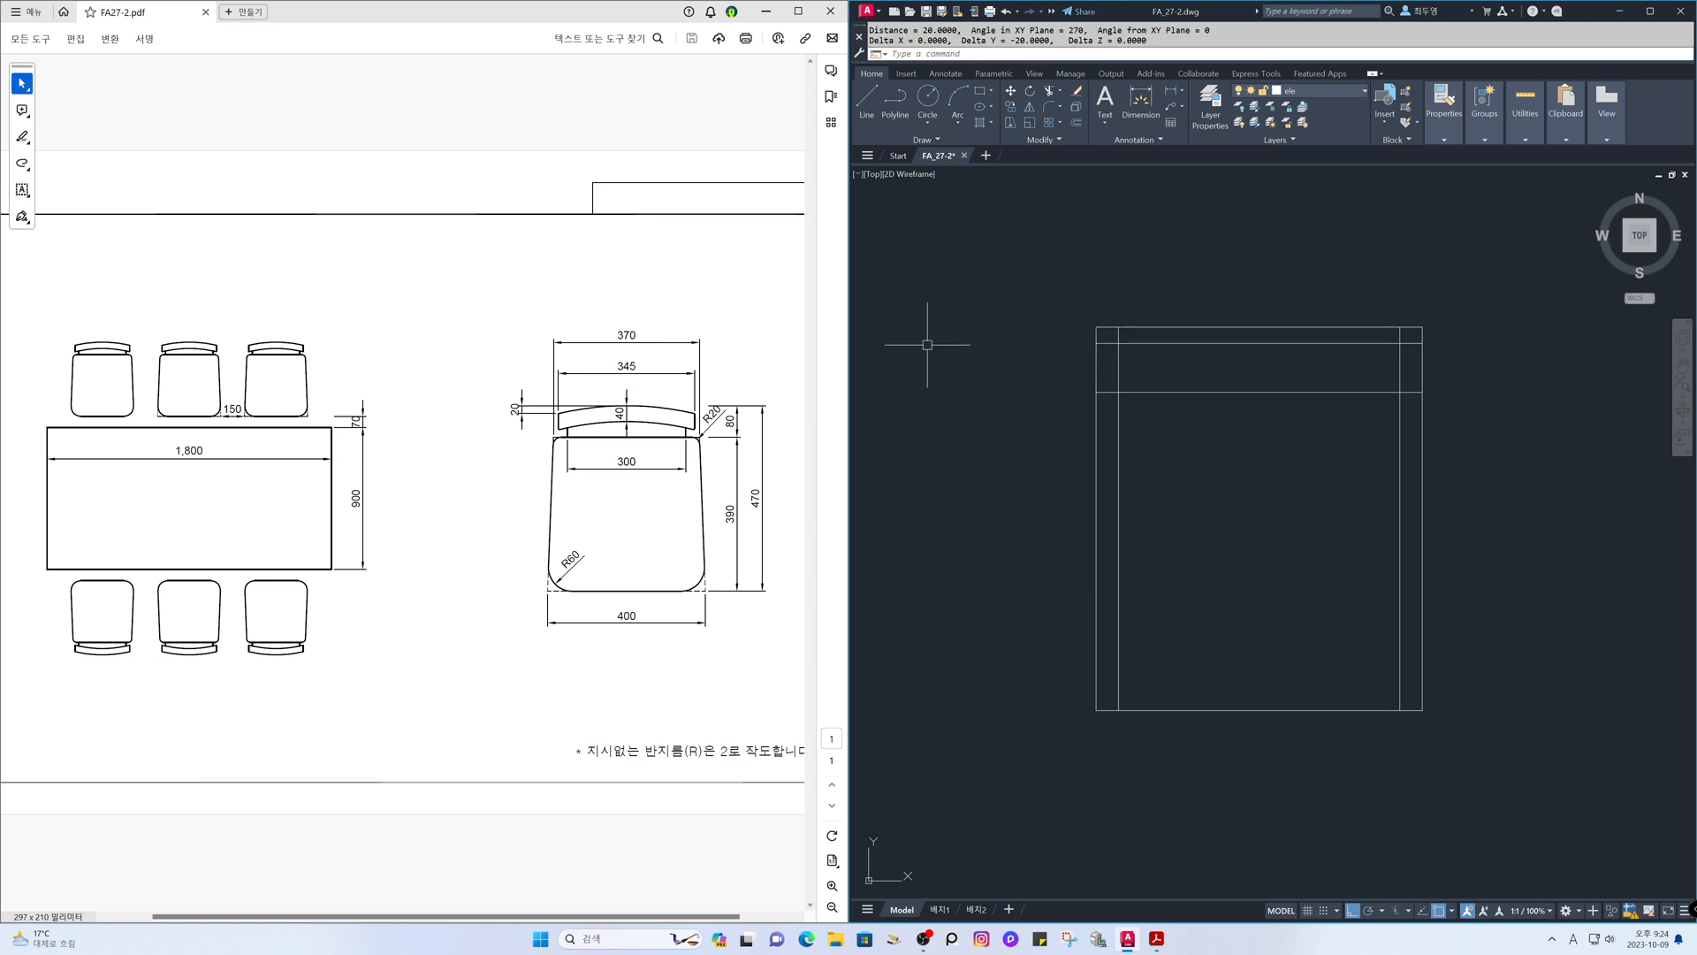
- Draw a three-point arc between the inner verticals' intersections with the guide line, passing through the top edge's midpoint
{"action": "left_click", "coordinate": [958, 123]}
{"action": "left_click", "coordinate": [973, 146]}
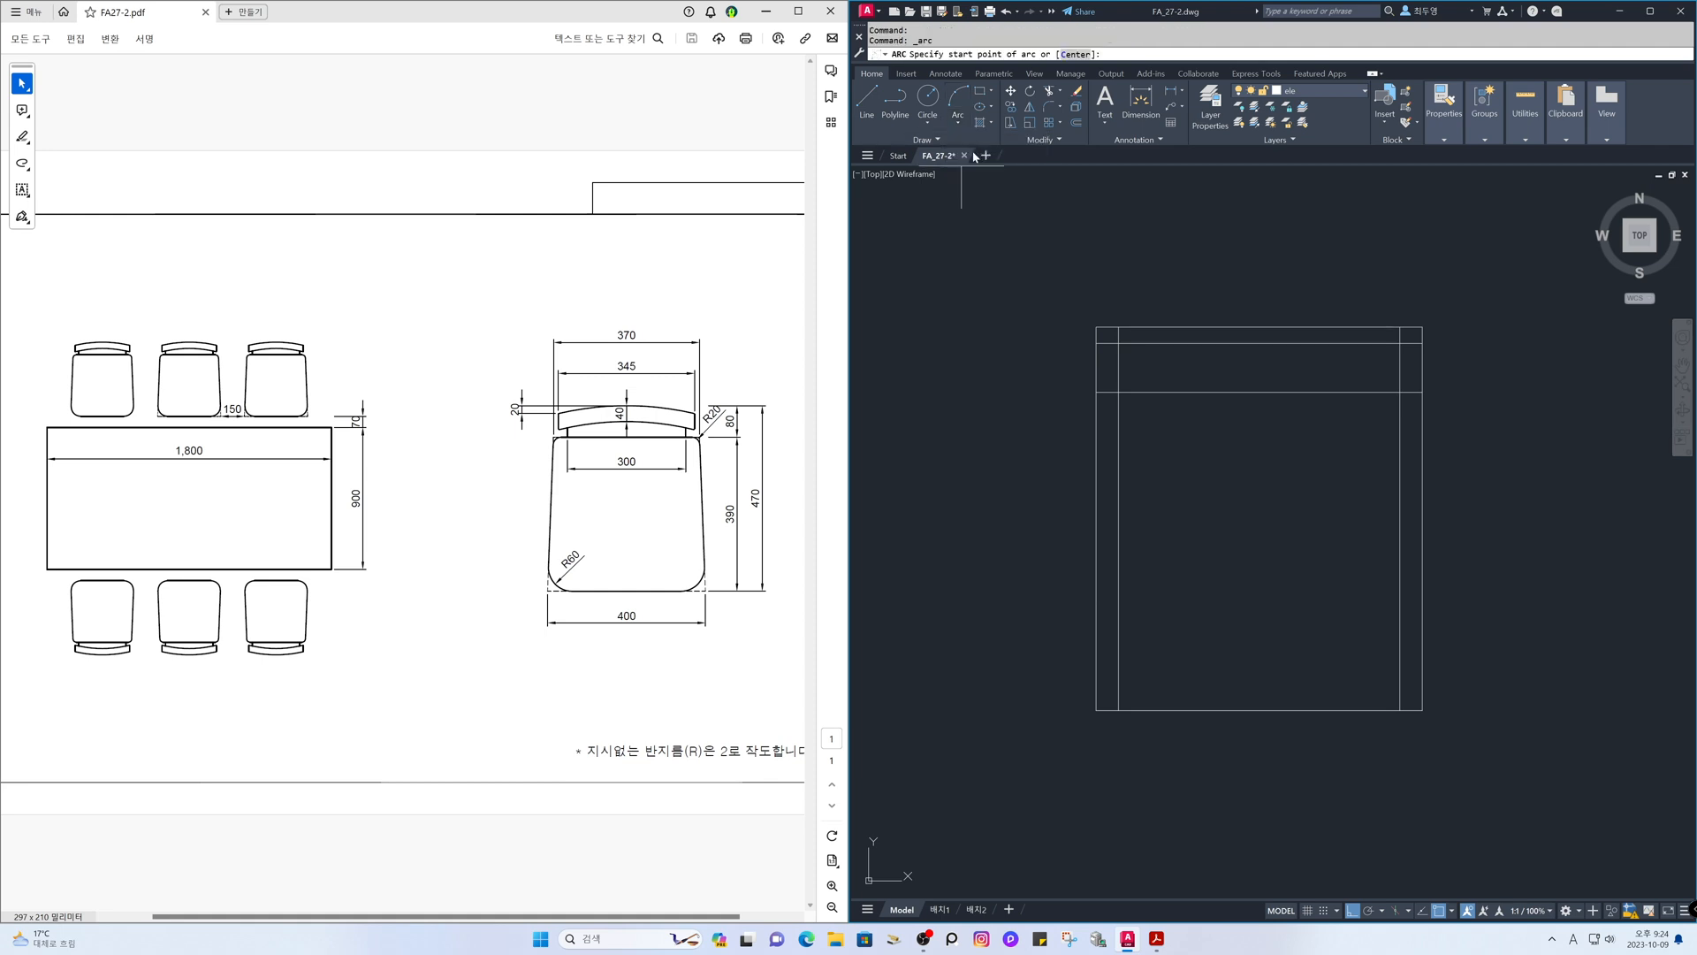
{"action": "left_click", "coordinate": [1118, 343]}
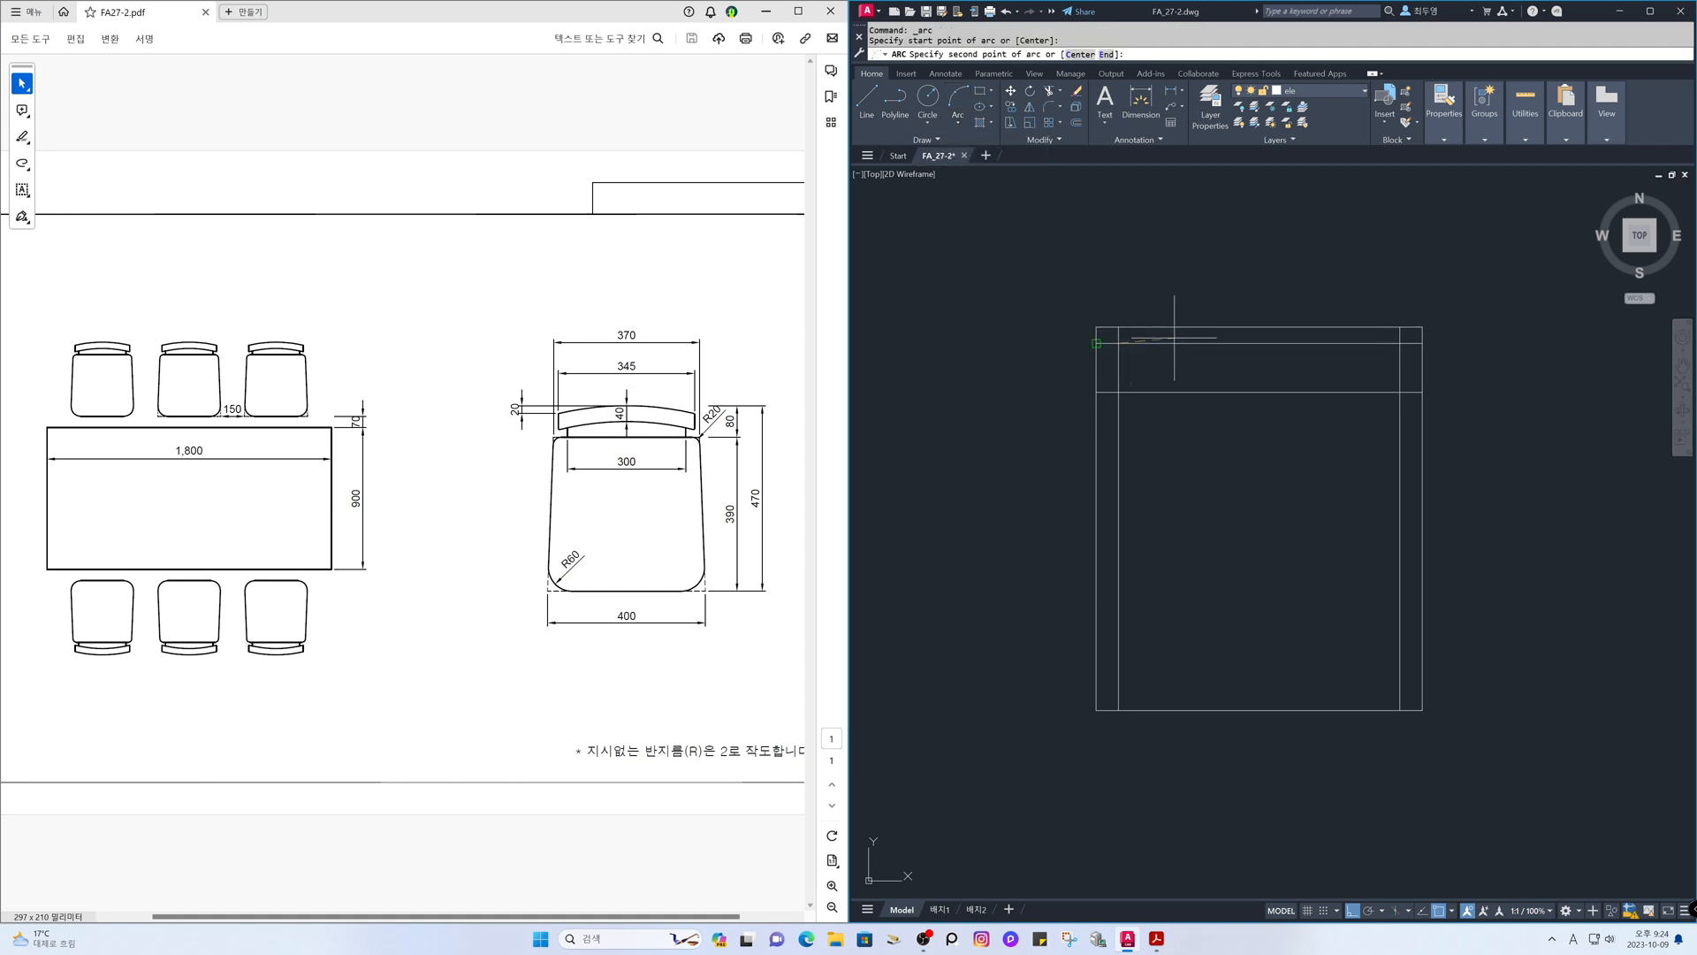
{"action": "left_click", "coordinate": [1259, 327]}
{"action": "left_click", "coordinate": [1400, 343]}
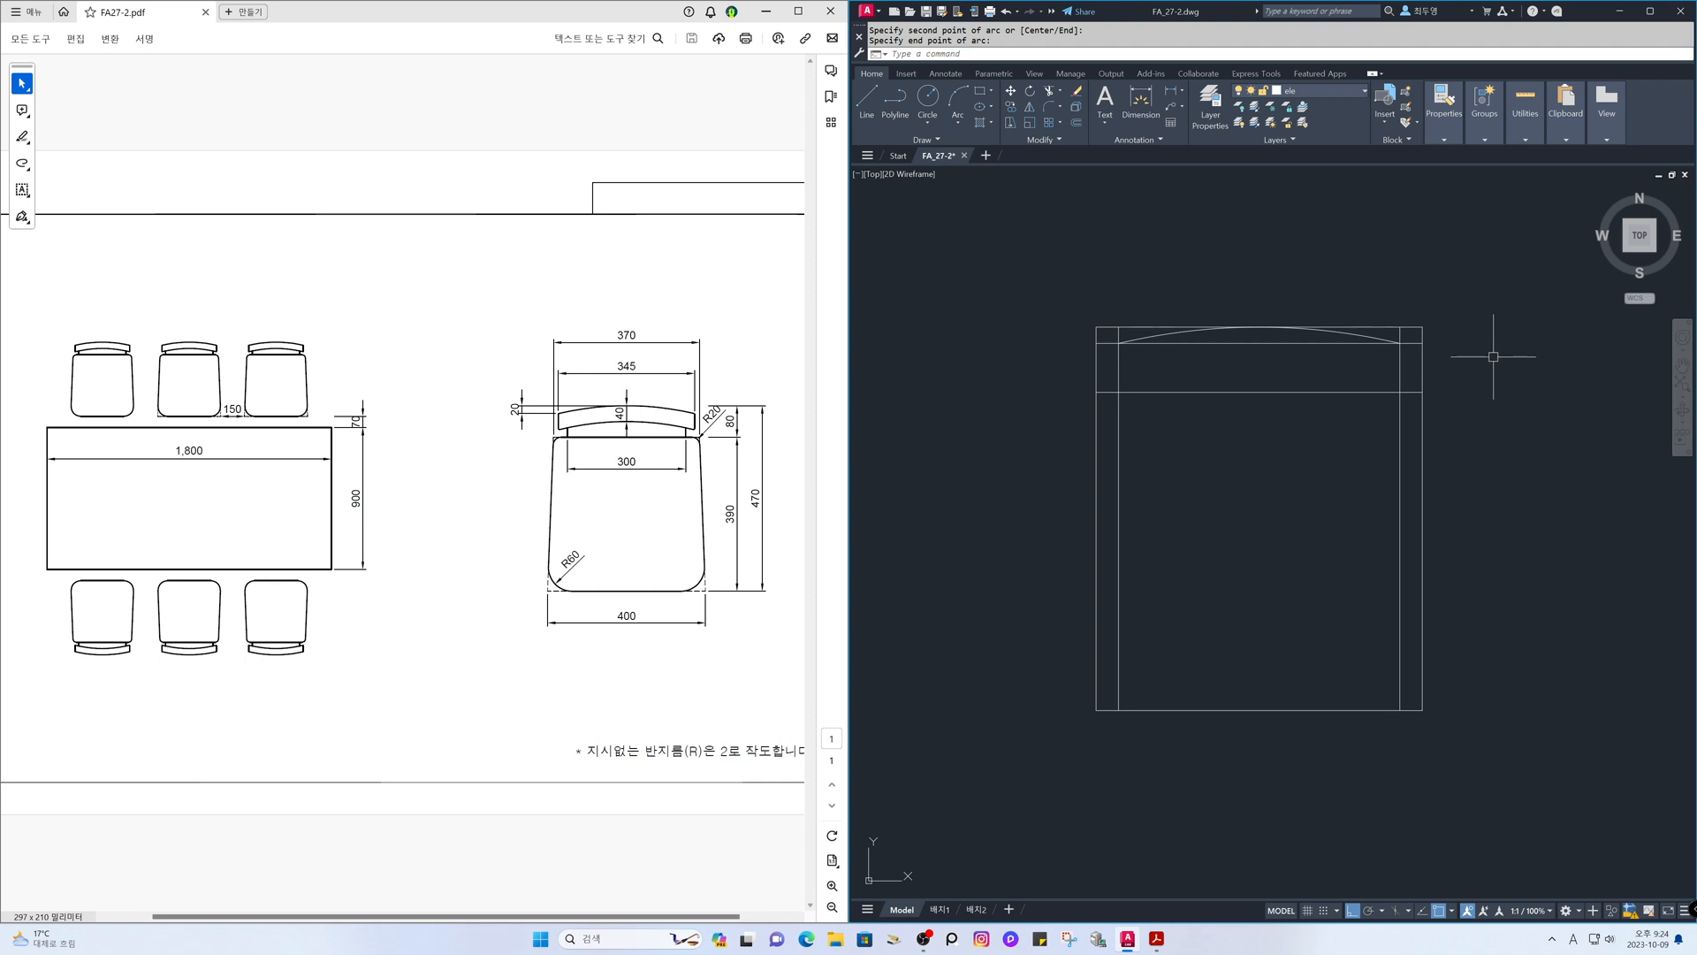
- Offset the backrest arc 40 downward
{"action": "type", "text": "o"}
{"action": "key", "text": "Return"}
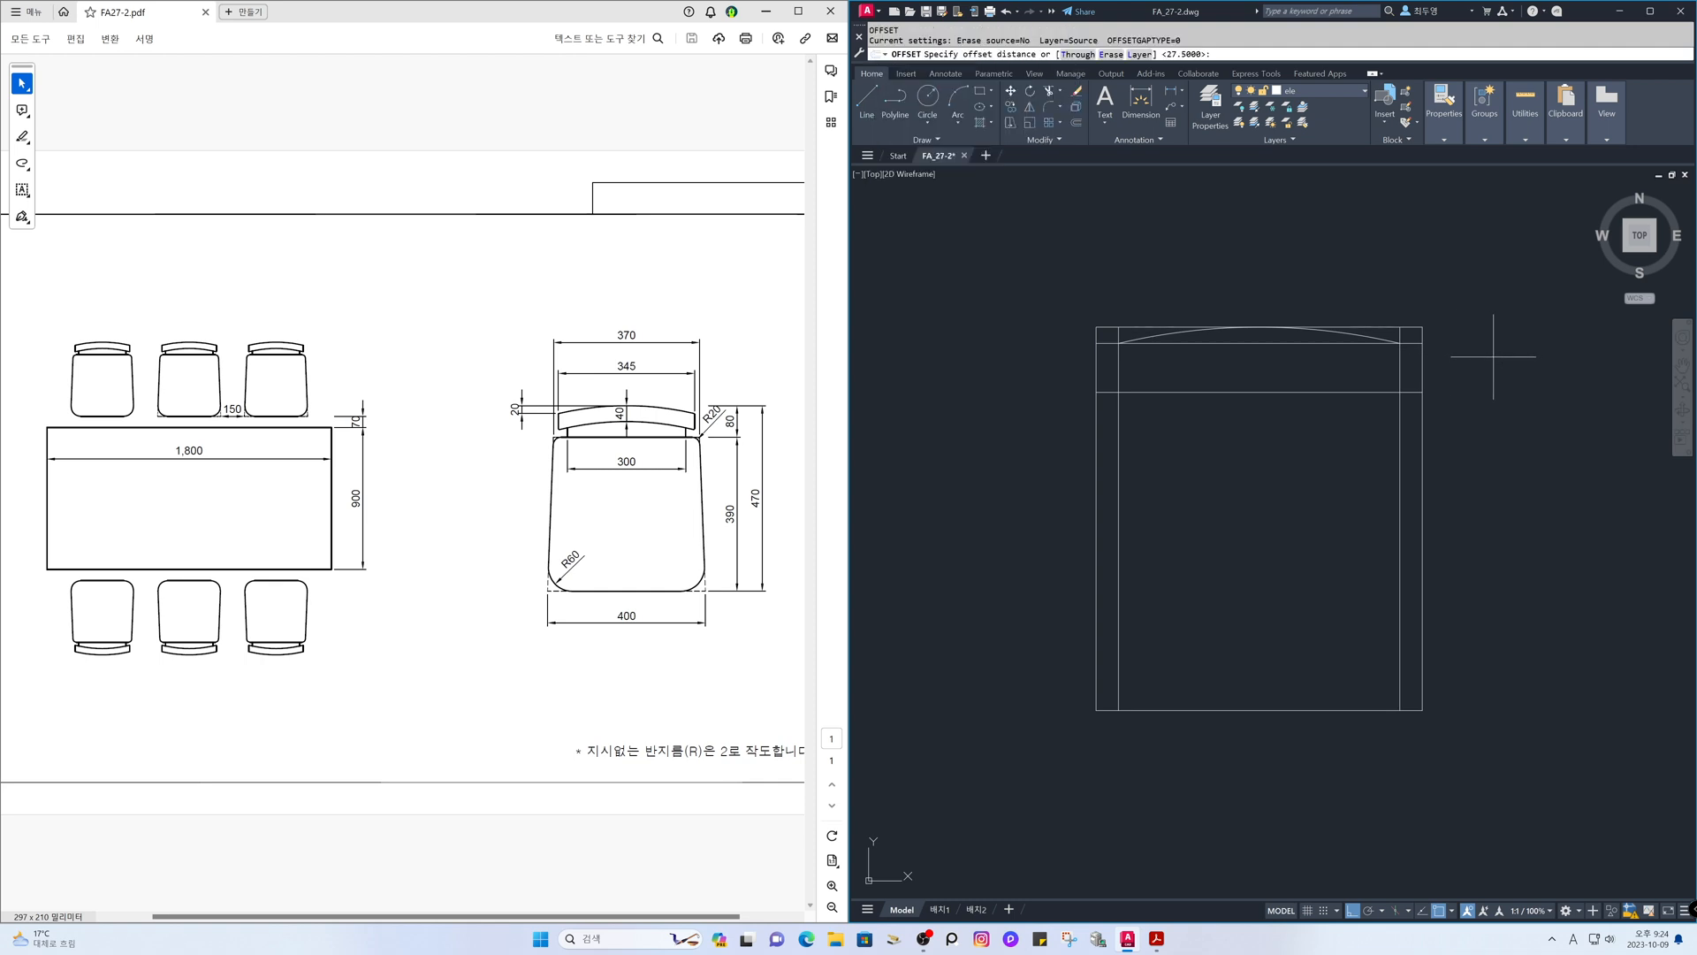
{"action": "type", "text": "40"}
{"action": "key", "text": "Return"}
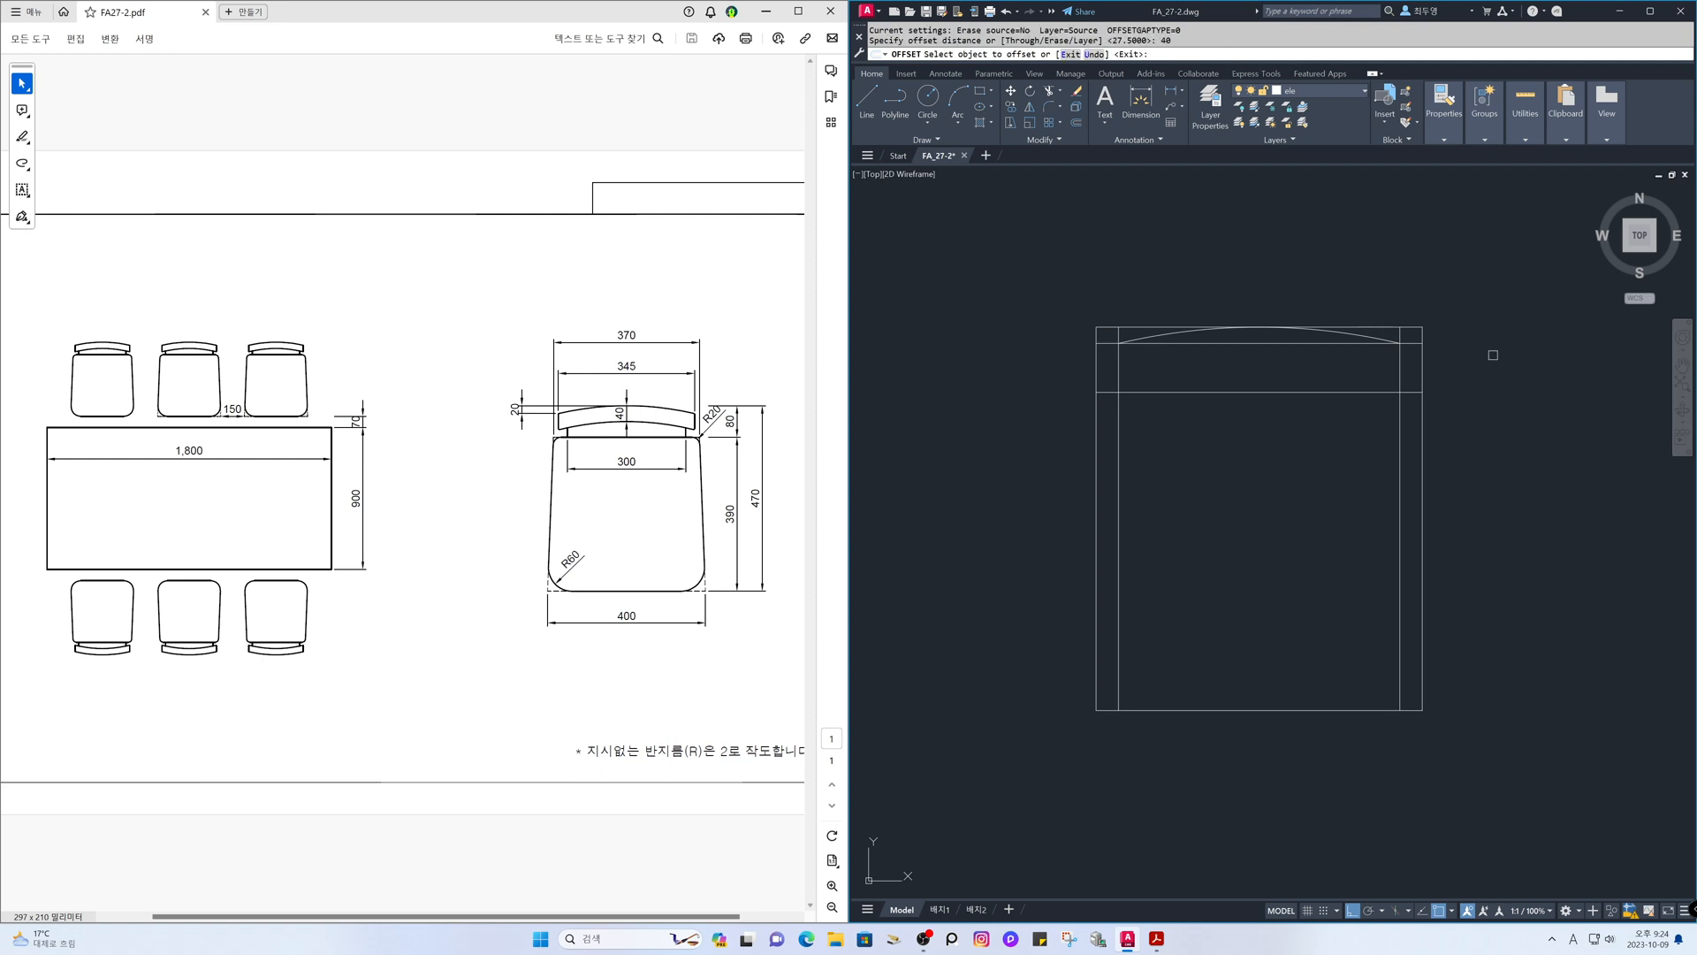
{"action": "left_click", "coordinate": [1379, 340]}
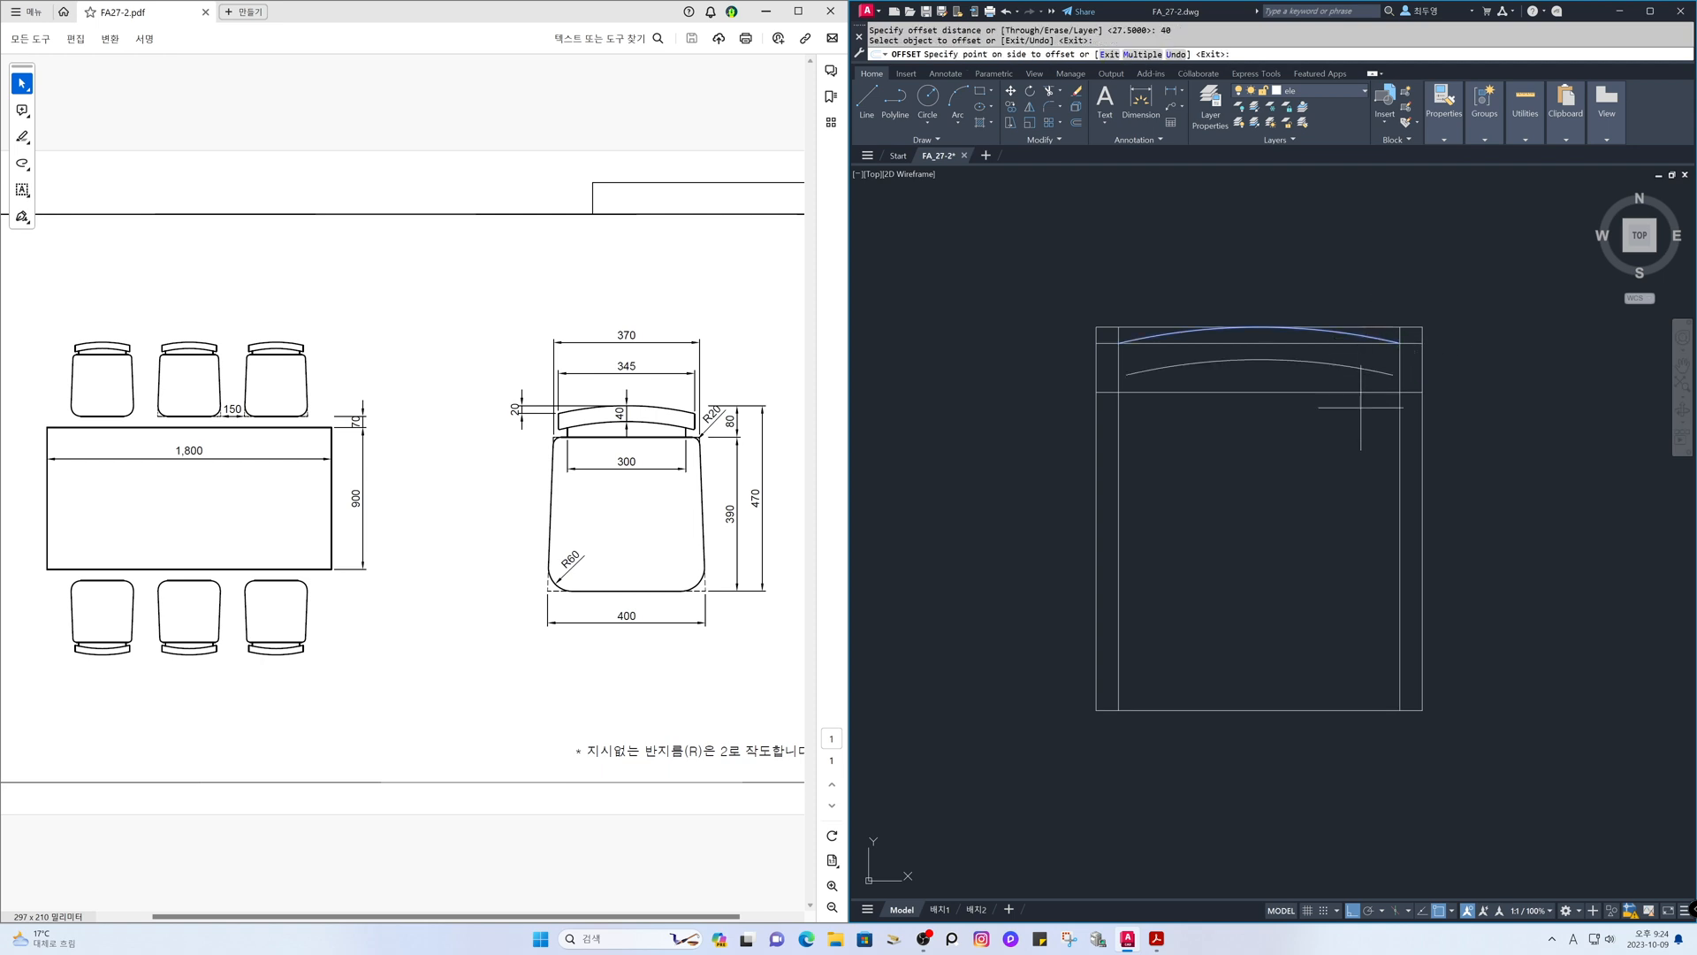
{"action": "left_click", "coordinate": [1355, 438]}
{"action": "key", "text": "Return"}
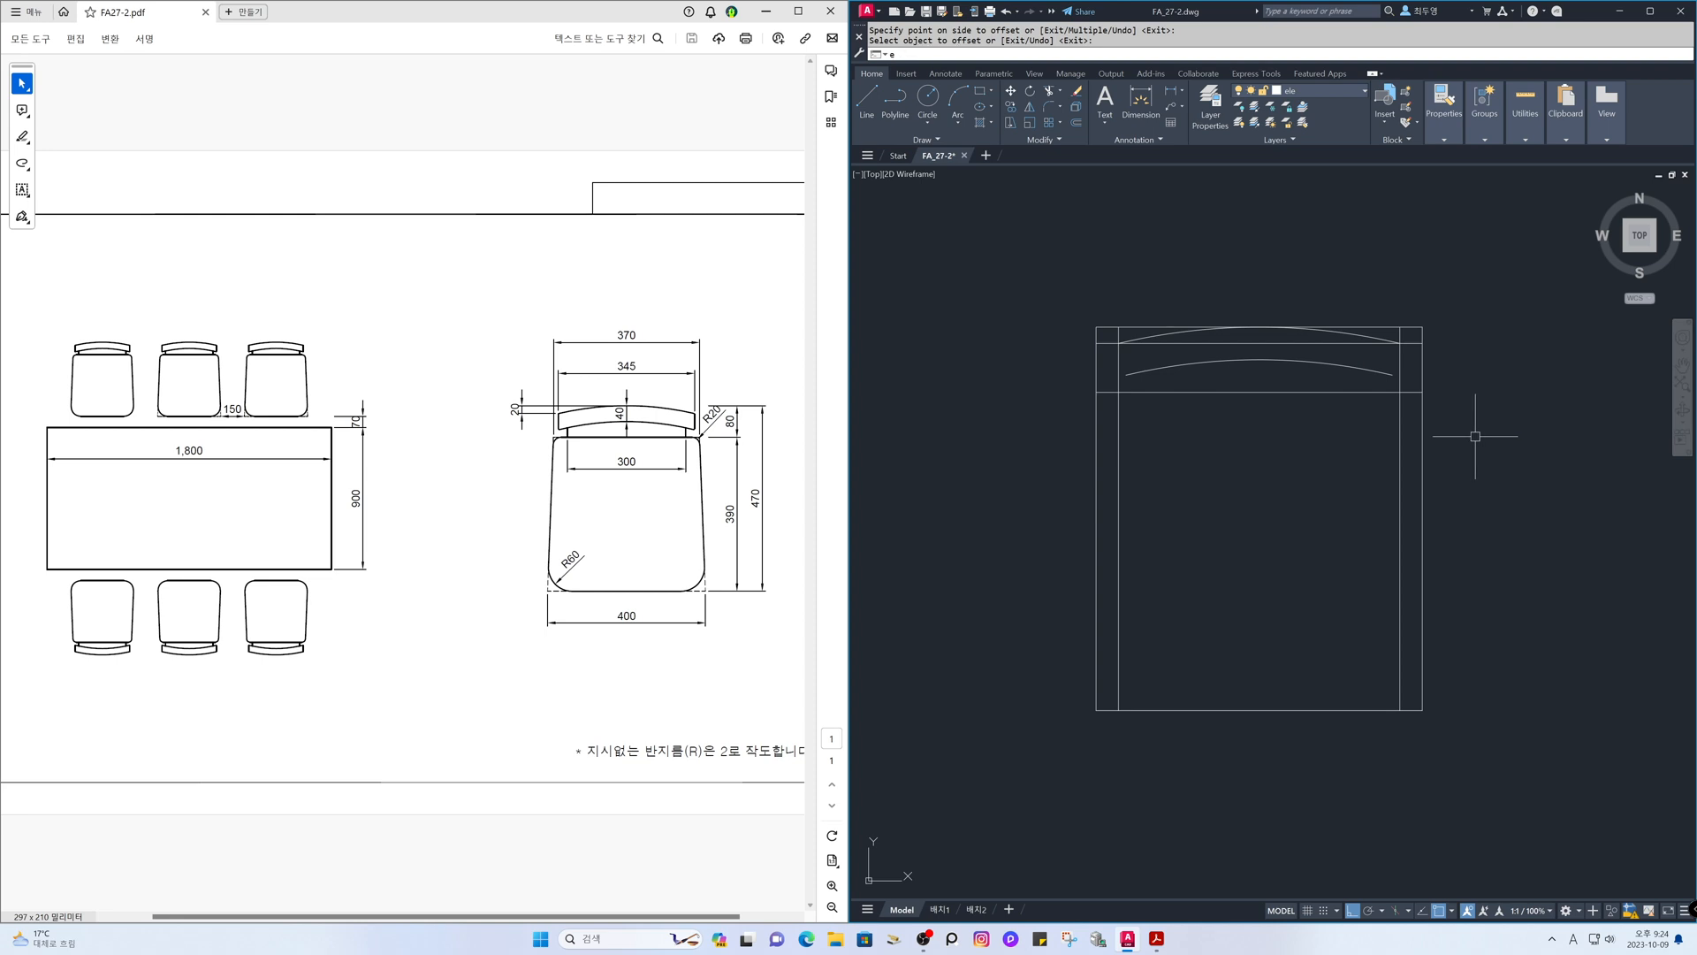
- Erase the outline's top edge and the horizontal guide line 20 below it
{"action": "type", "text": "E"}
{"action": "key", "text": "Return"}
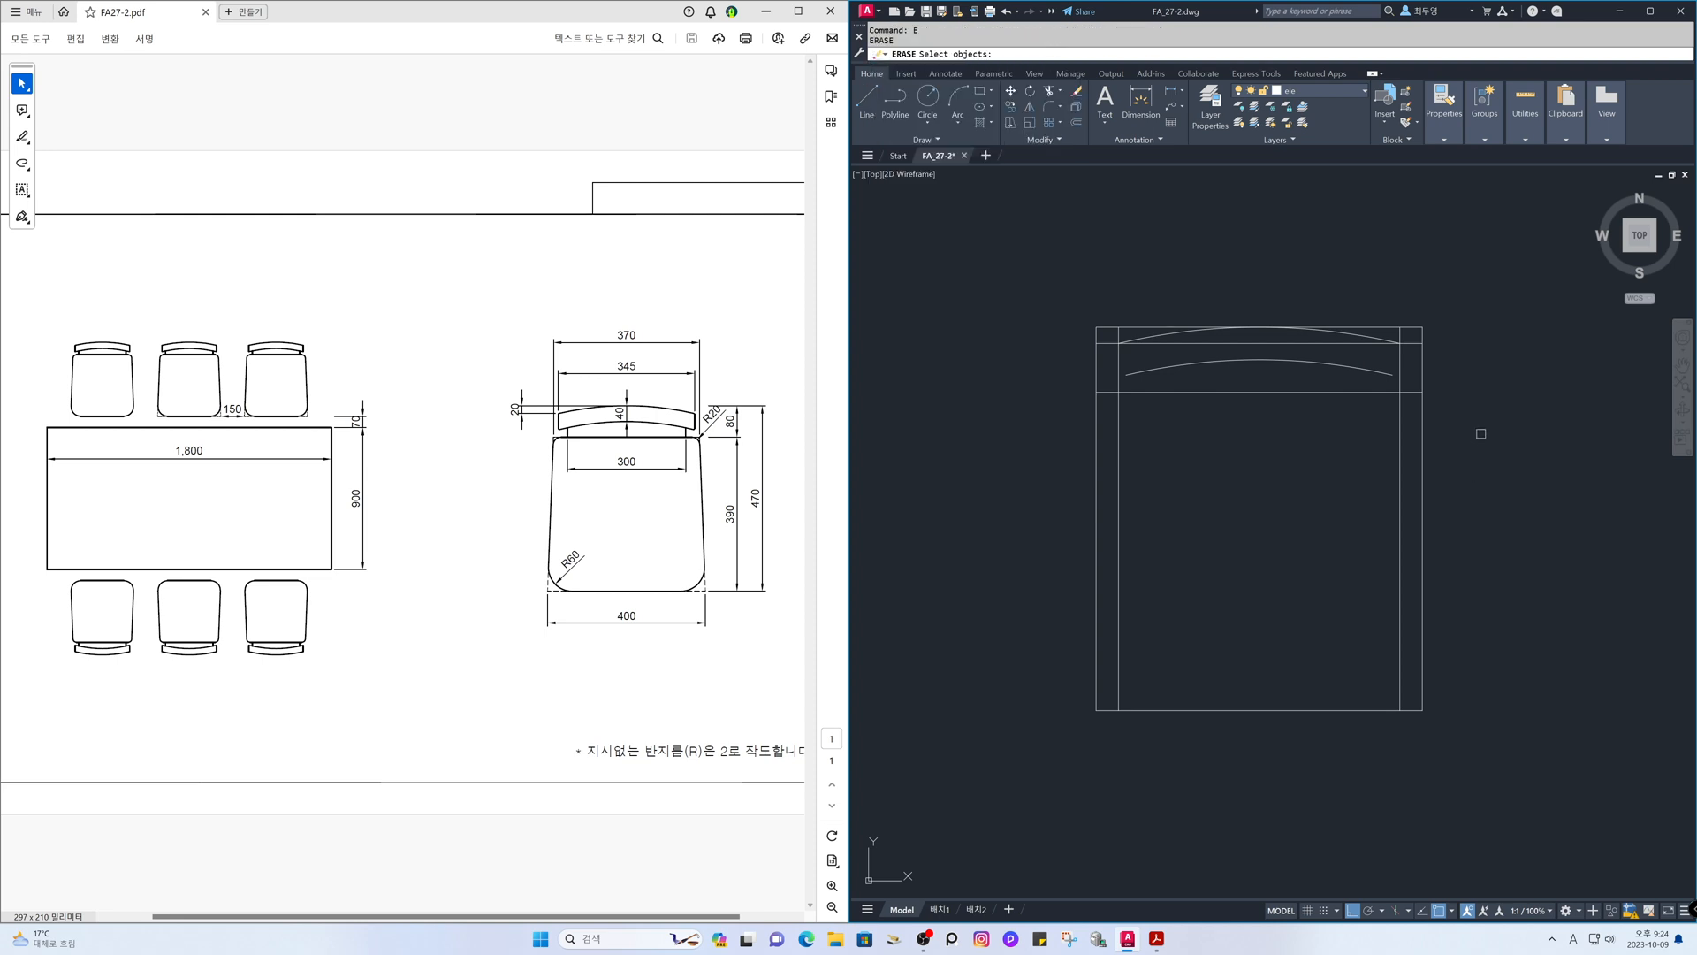
{"action": "left_click", "coordinate": [1421, 328]}
{"action": "left_click", "coordinate": [1417, 343]}
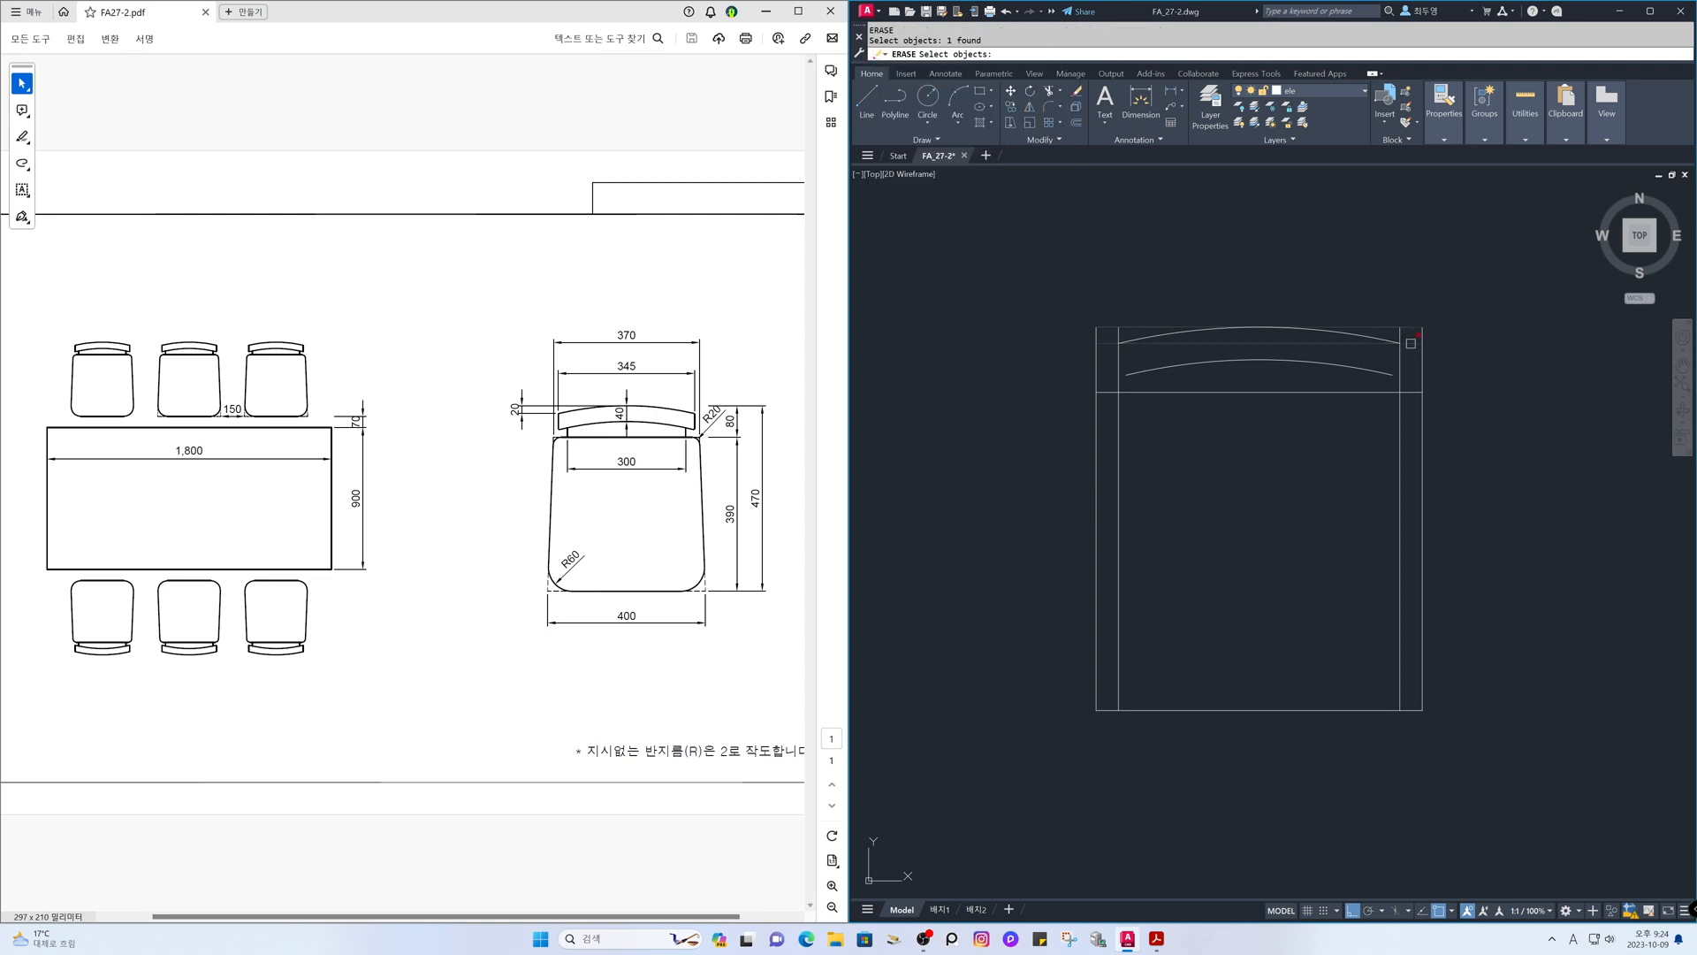
{"action": "key", "text": "Return"}
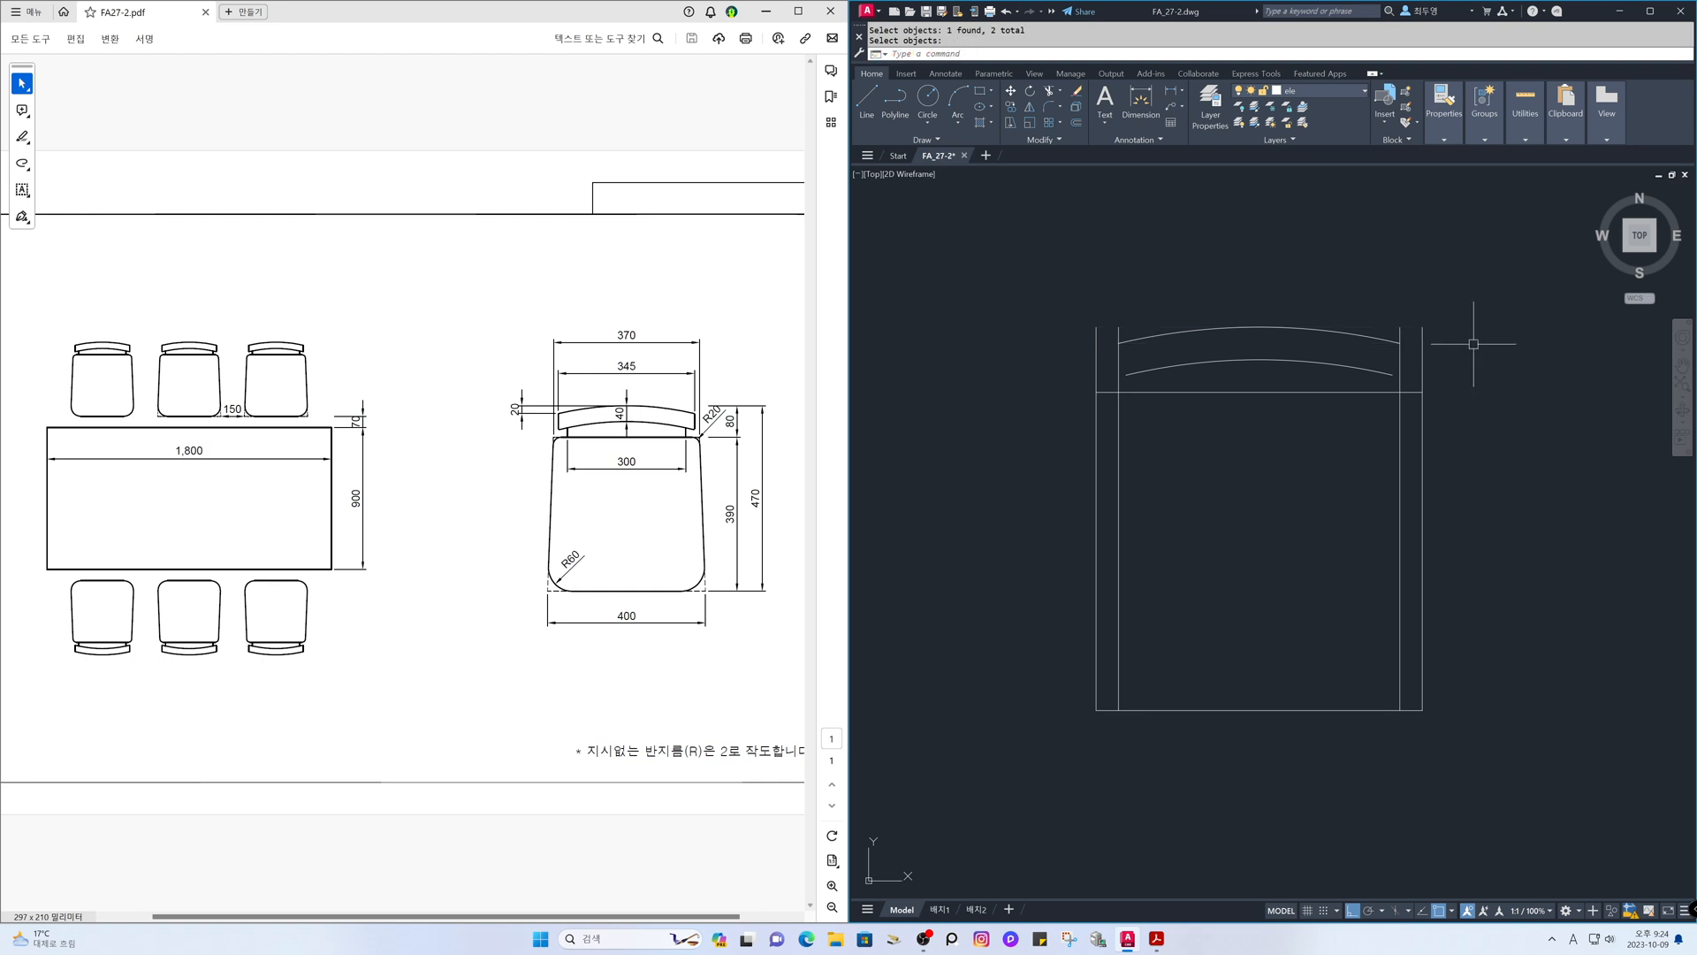
- Measure the vertical gap between the two backrest arcs at their midpoints
{"action": "type", "text": "di"}
{"action": "key", "text": "Return"}
{"action": "left_click", "coordinate": [1261, 358]}
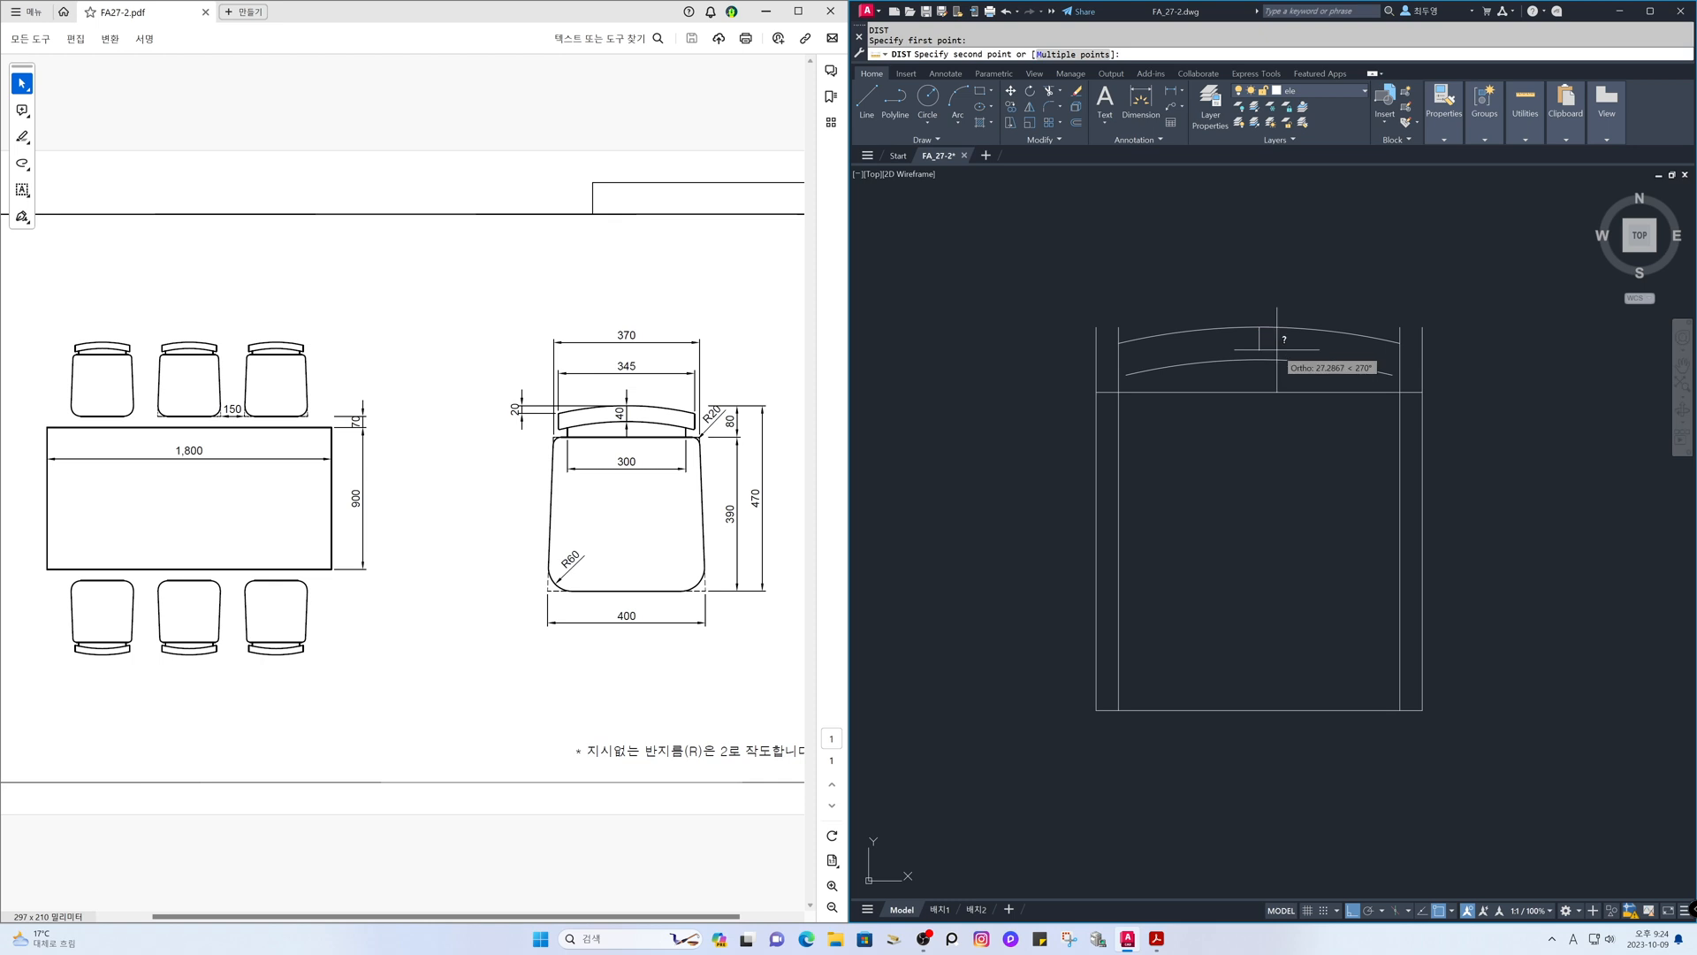
{"action": "left_click", "coordinate": [1275, 358]}
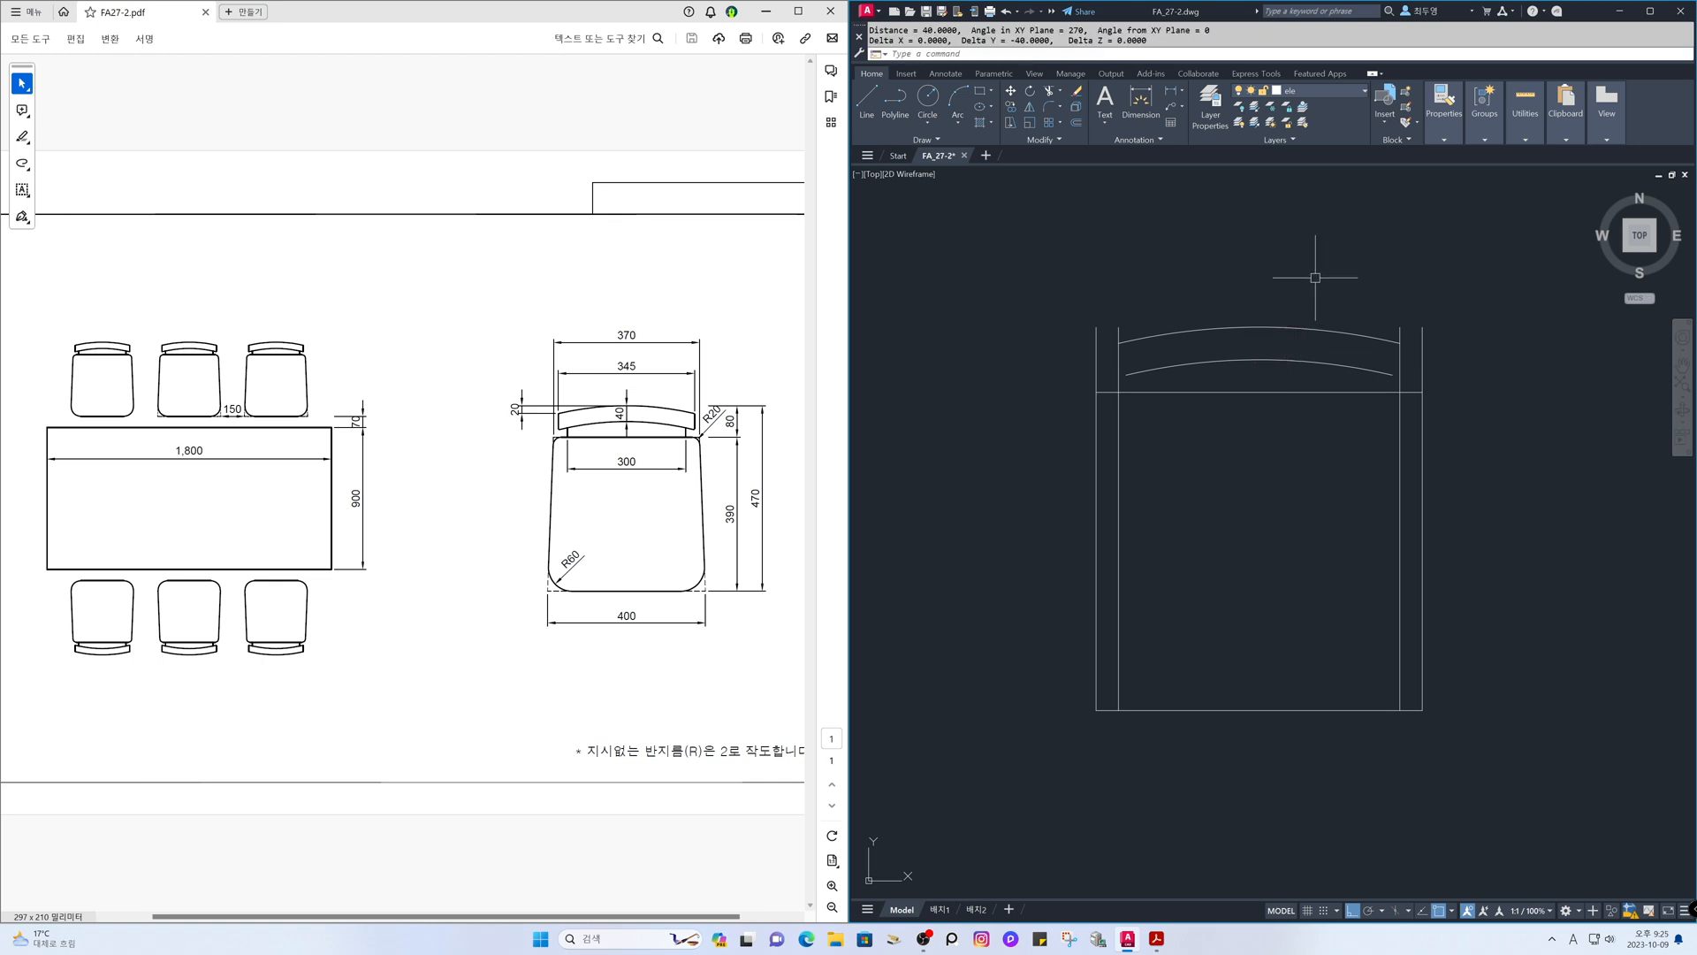
- Fillet the four backrest corners between the arcs and the inner verticals with radius 2, using the Multiple option
{"action": "type", "text": "f"}
{"action": "key", "text": "Return"}
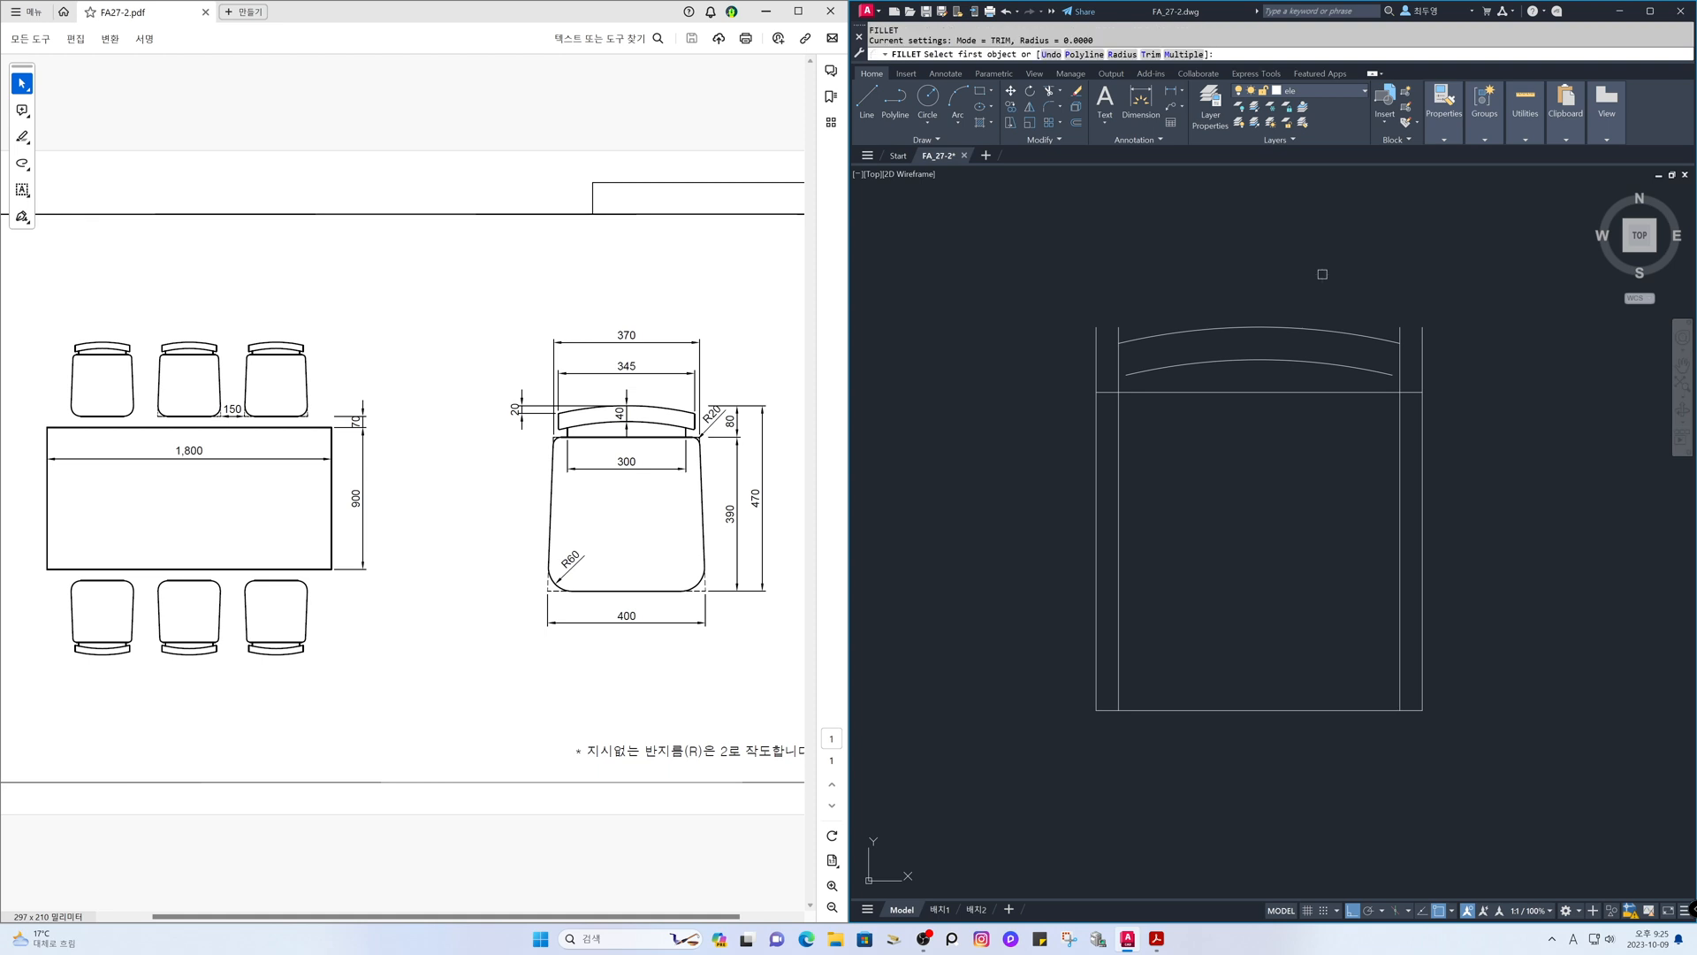
{"action": "type", "text": "r"}
{"action": "key", "text": "Return"}
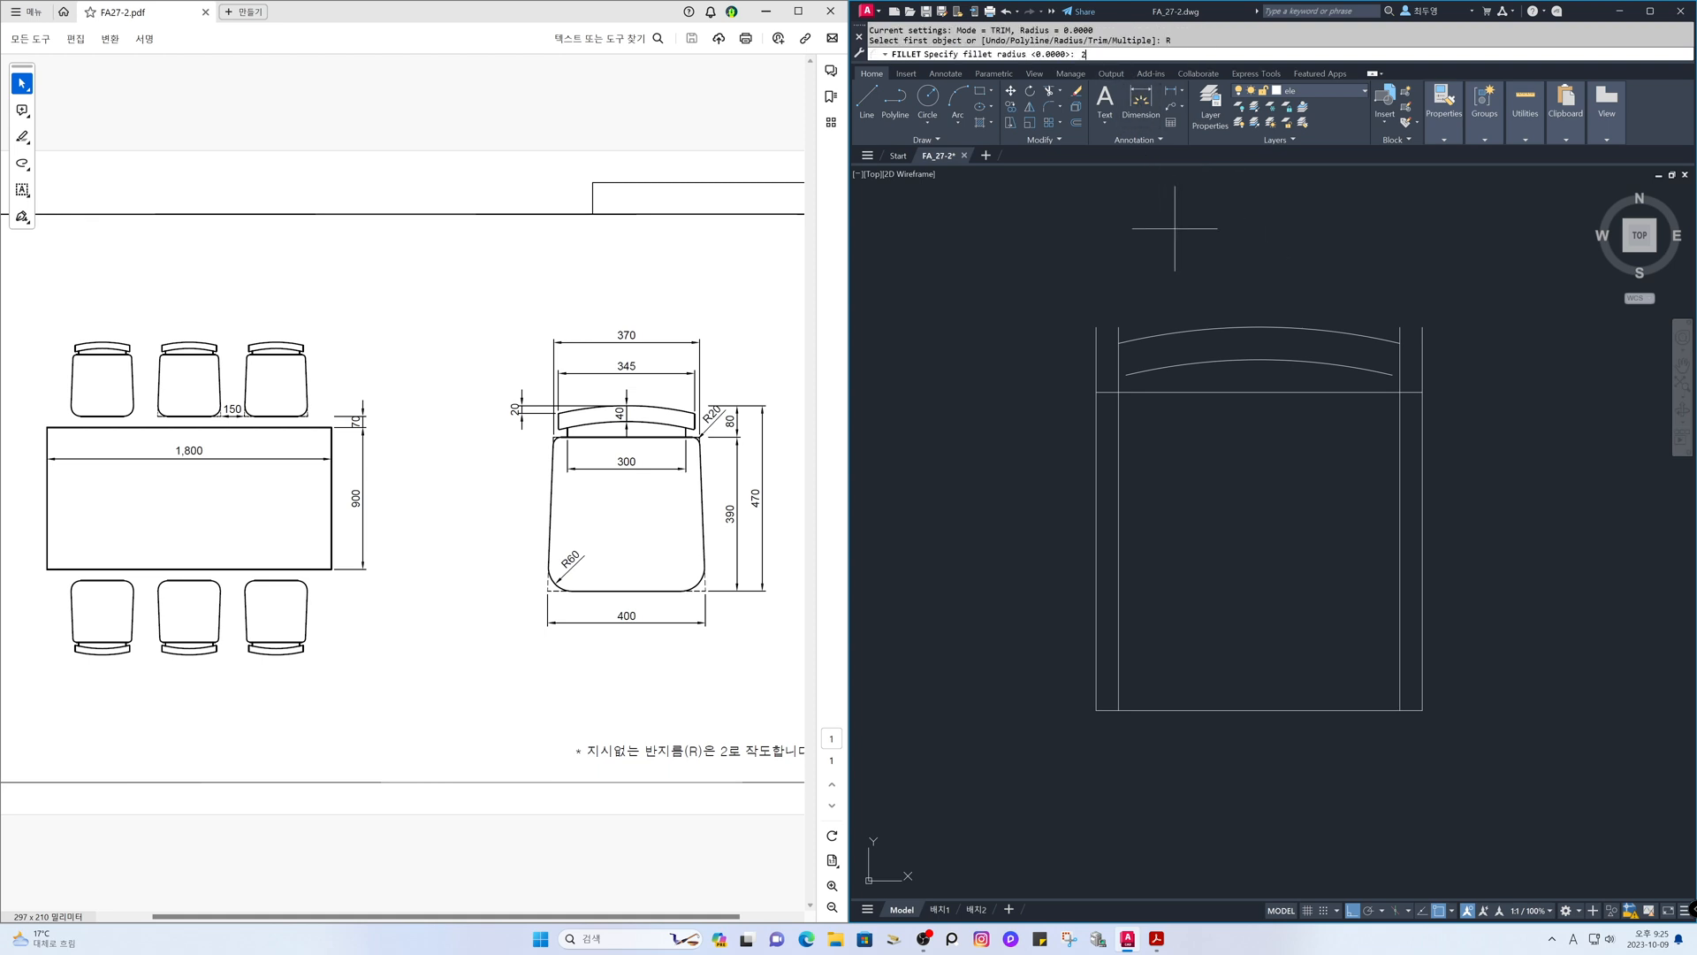
{"action": "type", "text": "2"}
{"action": "key", "text": "Return"}
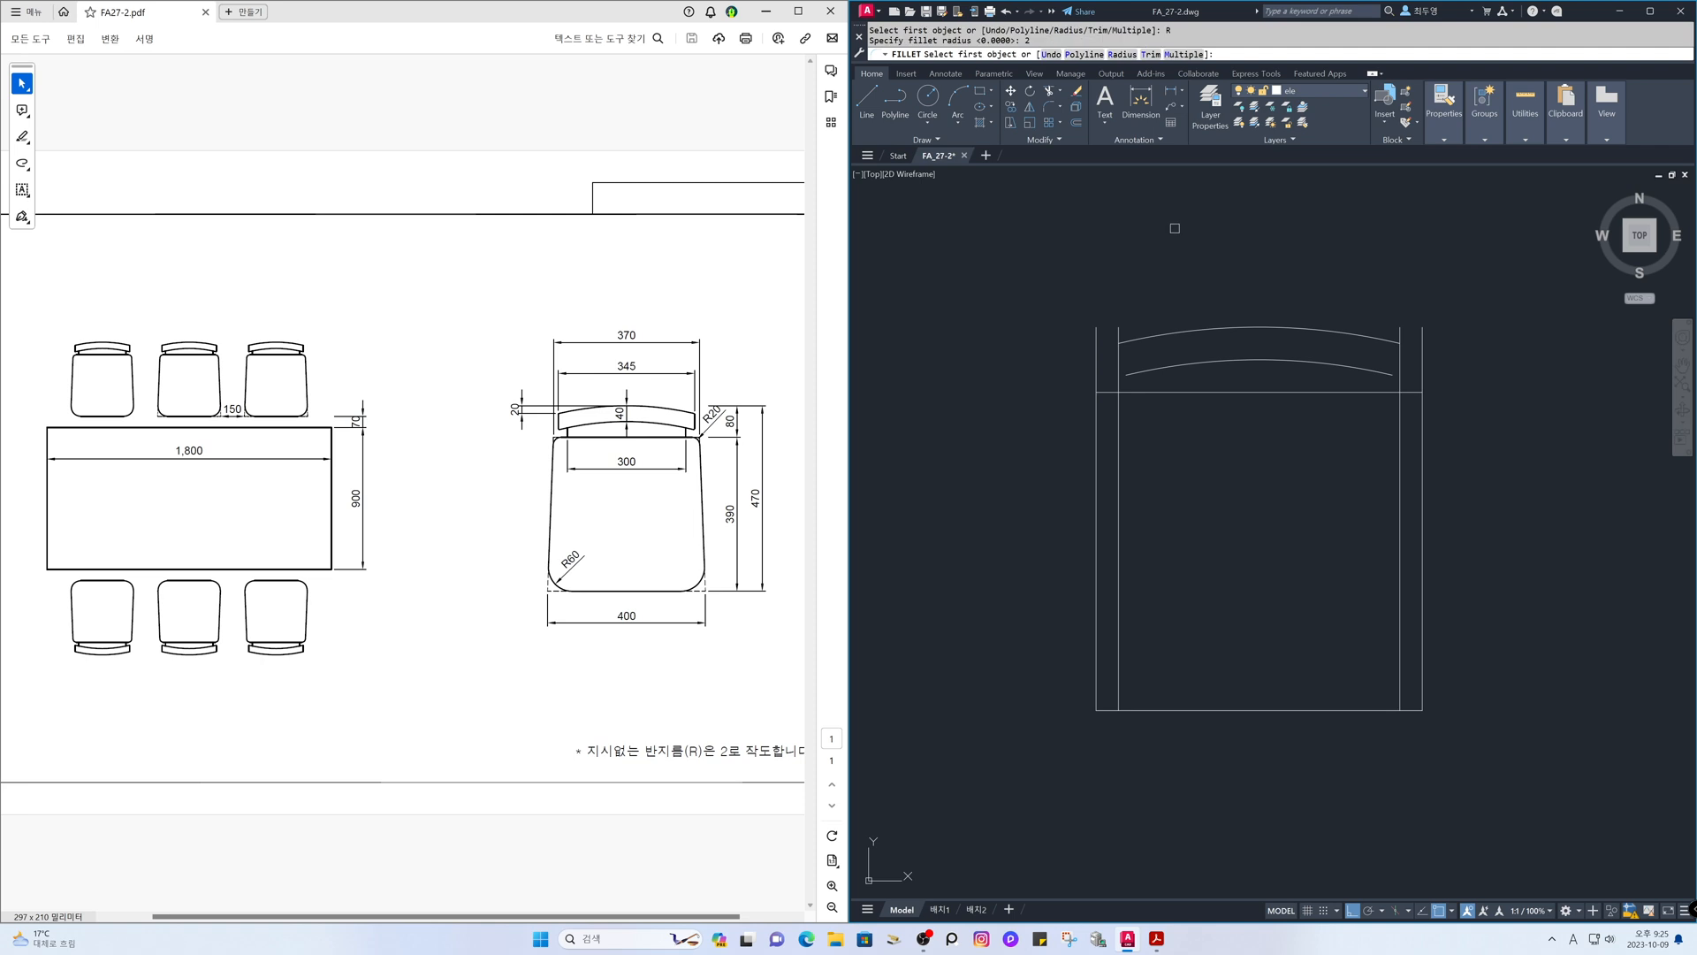
{"action": "left_click", "coordinate": [1183, 55]}
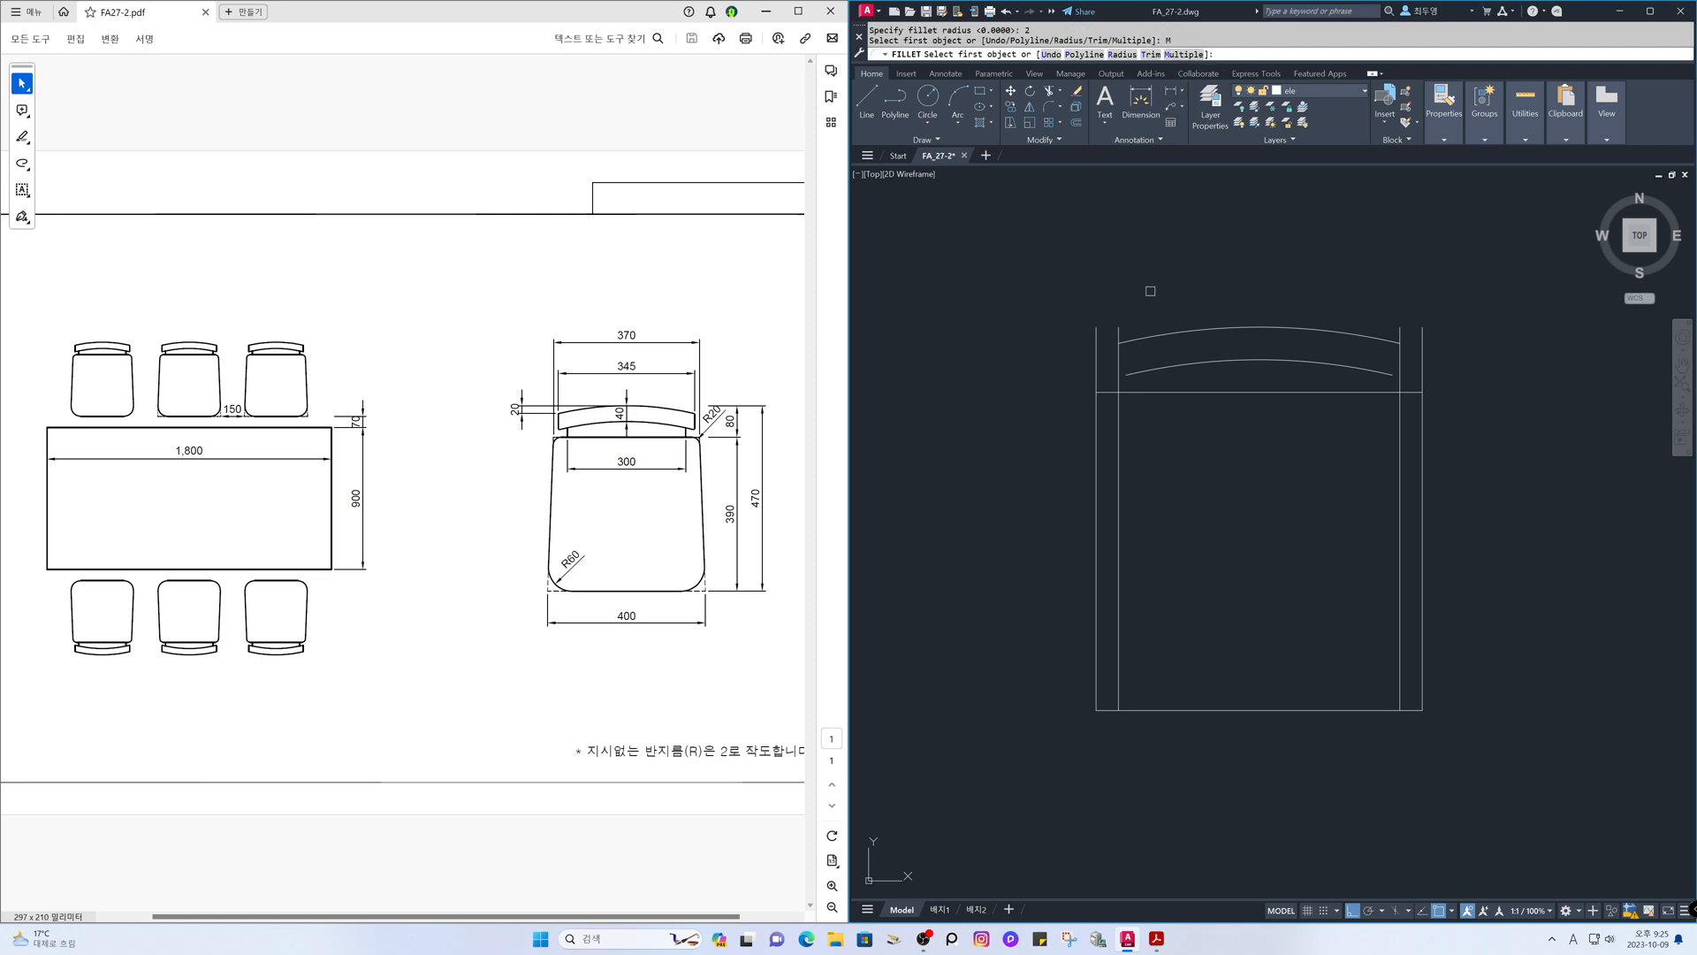
{"action": "left_click", "coordinate": [1136, 337]}
{"action": "left_click", "coordinate": [1121, 362]}
{"action": "left_click", "coordinate": [1364, 364]}
{"action": "left_click", "coordinate": [1393, 363]}
{"action": "left_click", "coordinate": [1398, 355]}
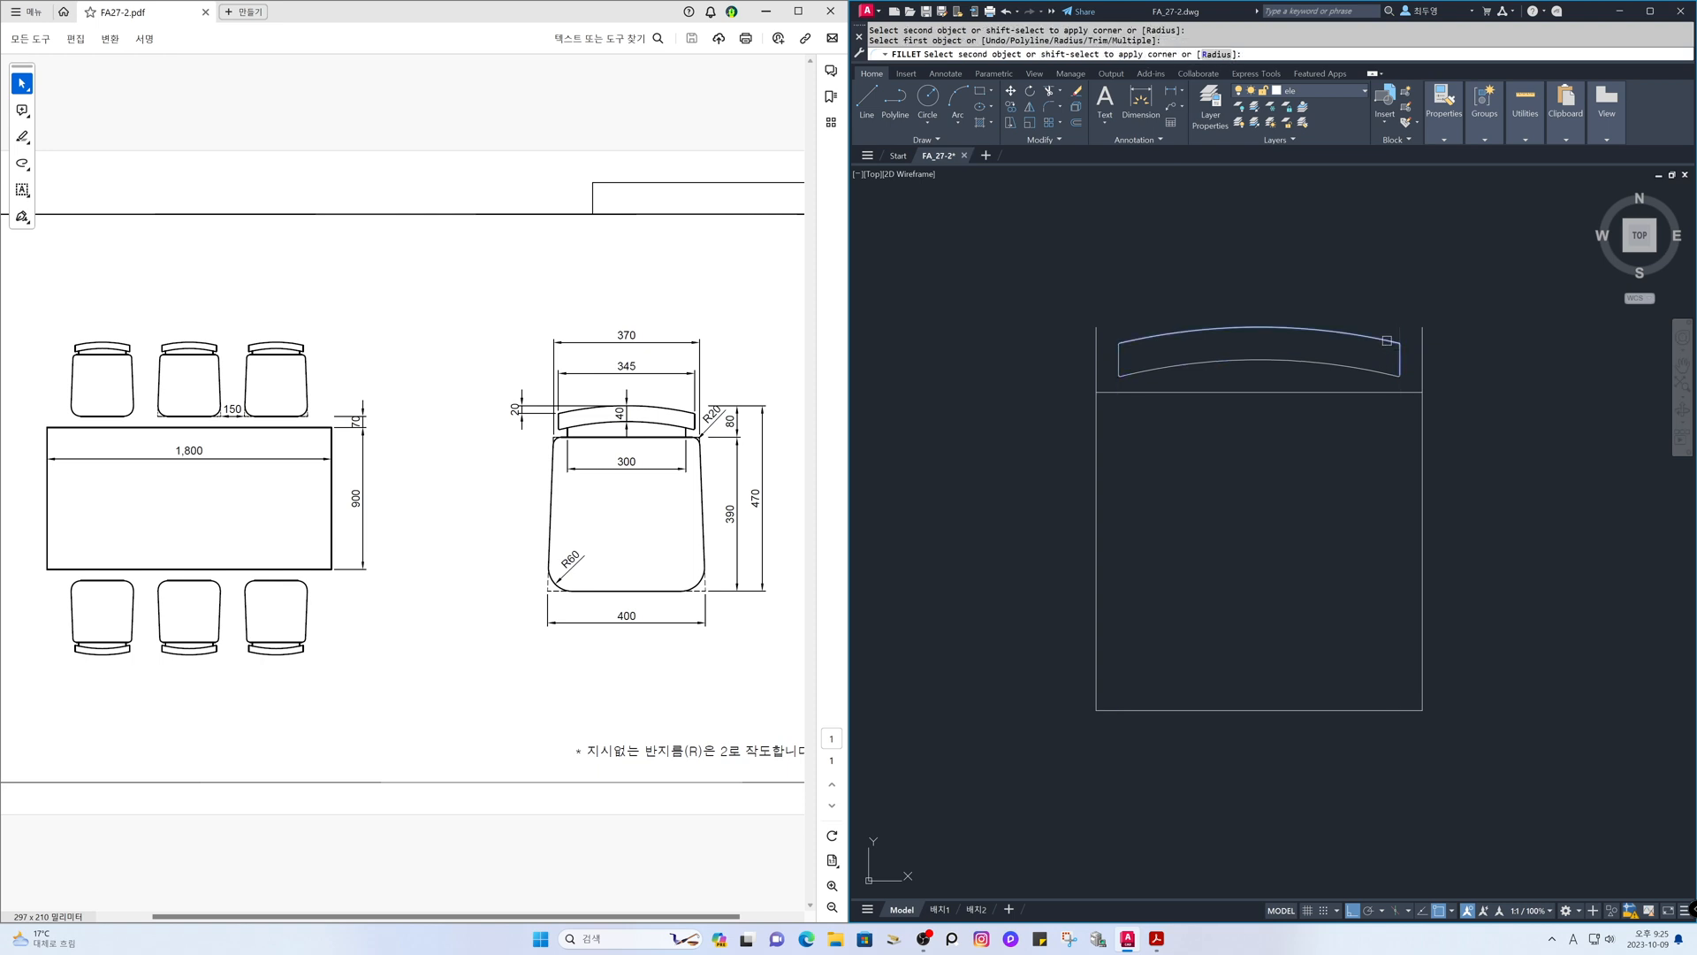
{"action": "left_click", "coordinate": [1387, 341]}
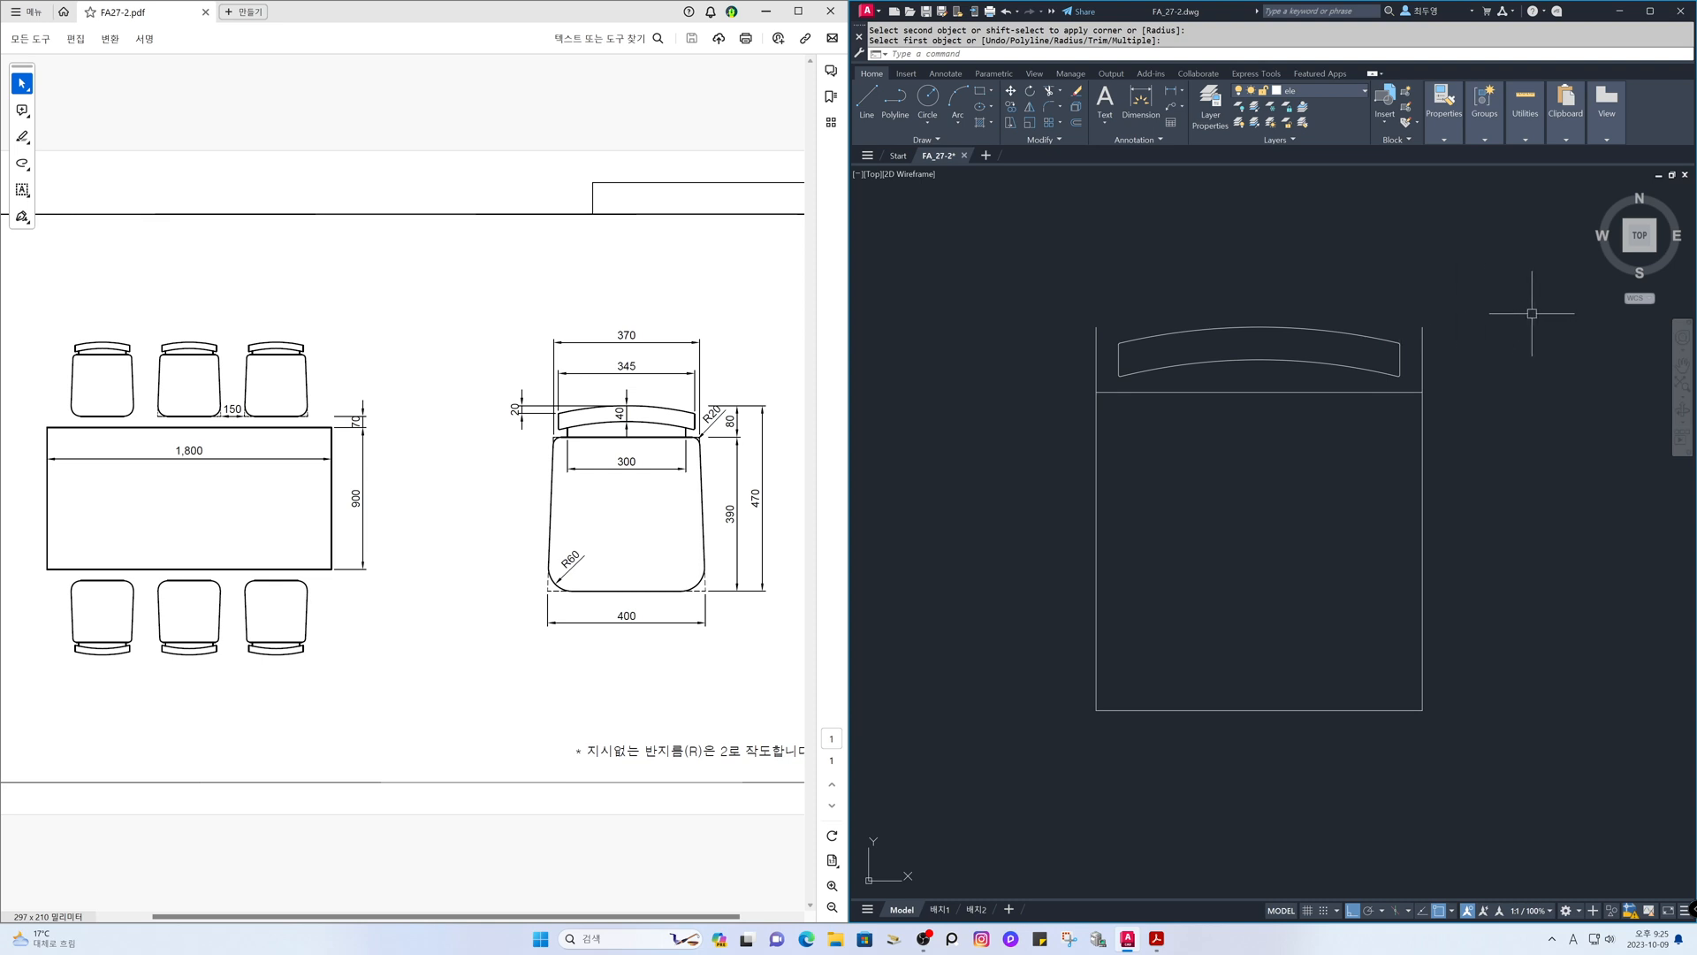
- Offset the outline's left and right verticals 15 inward
{"action": "type", "text": "o"}
{"action": "key", "text": "Return"}
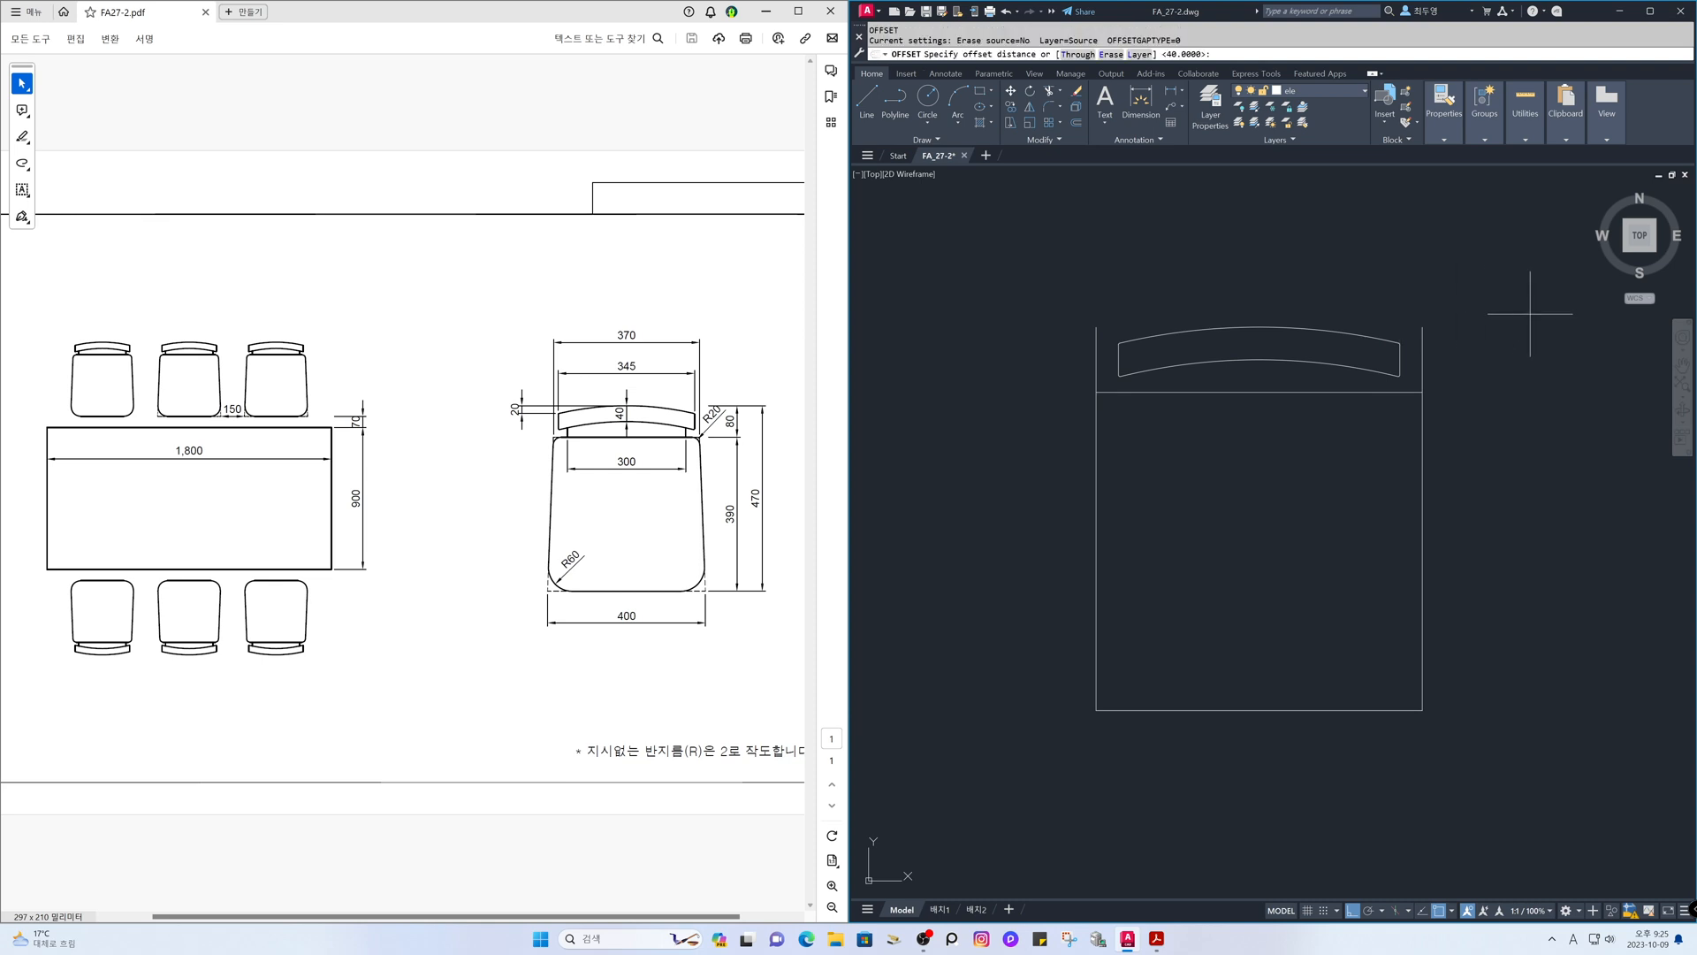
{"action": "type", "text": "15"}
{"action": "key", "text": "Return"}
{"action": "left_click", "coordinate": [1422, 440]}
{"action": "left_click", "coordinate": [1393, 446]}
{"action": "left_click", "coordinate": [1095, 457]}
{"action": "left_click", "coordinate": [1154, 458]}
{"action": "key", "text": "Escape"}
- Measure the spacing between the left vertical and its offset copy, and the distance between the two inner verticals
{"action": "type", "text": "DI"}
{"action": "key", "text": "Return"}
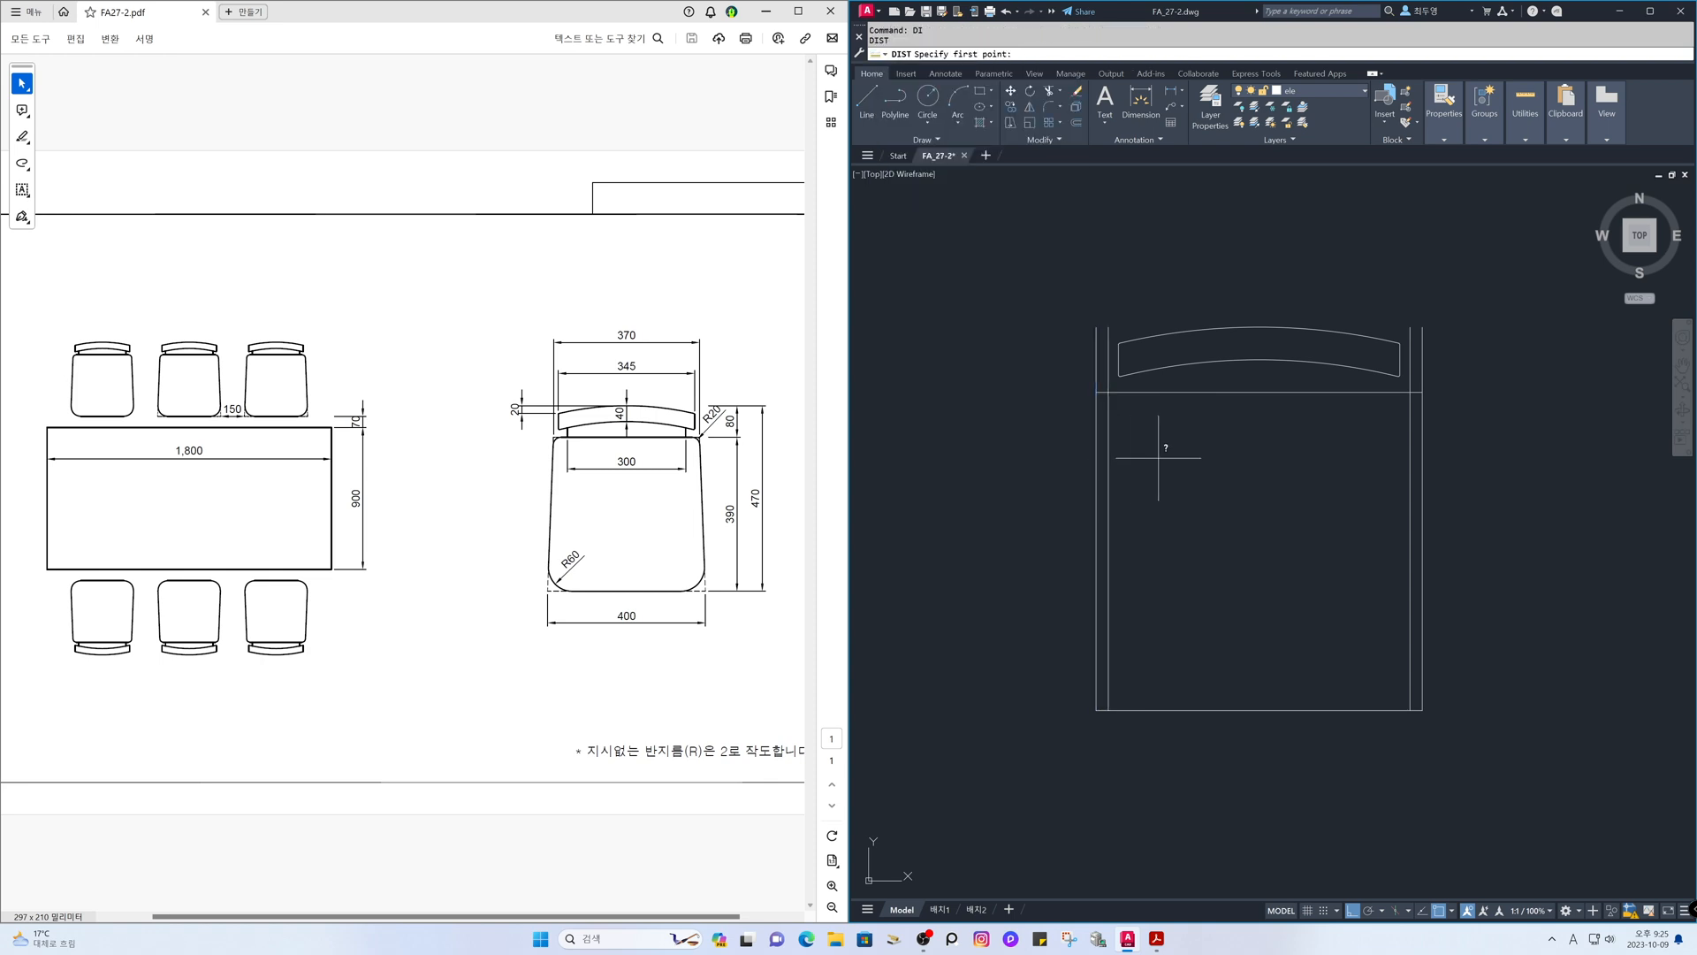
{"action": "left_click", "coordinate": [1096, 328]}
{"action": "left_click", "coordinate": [1108, 329]}
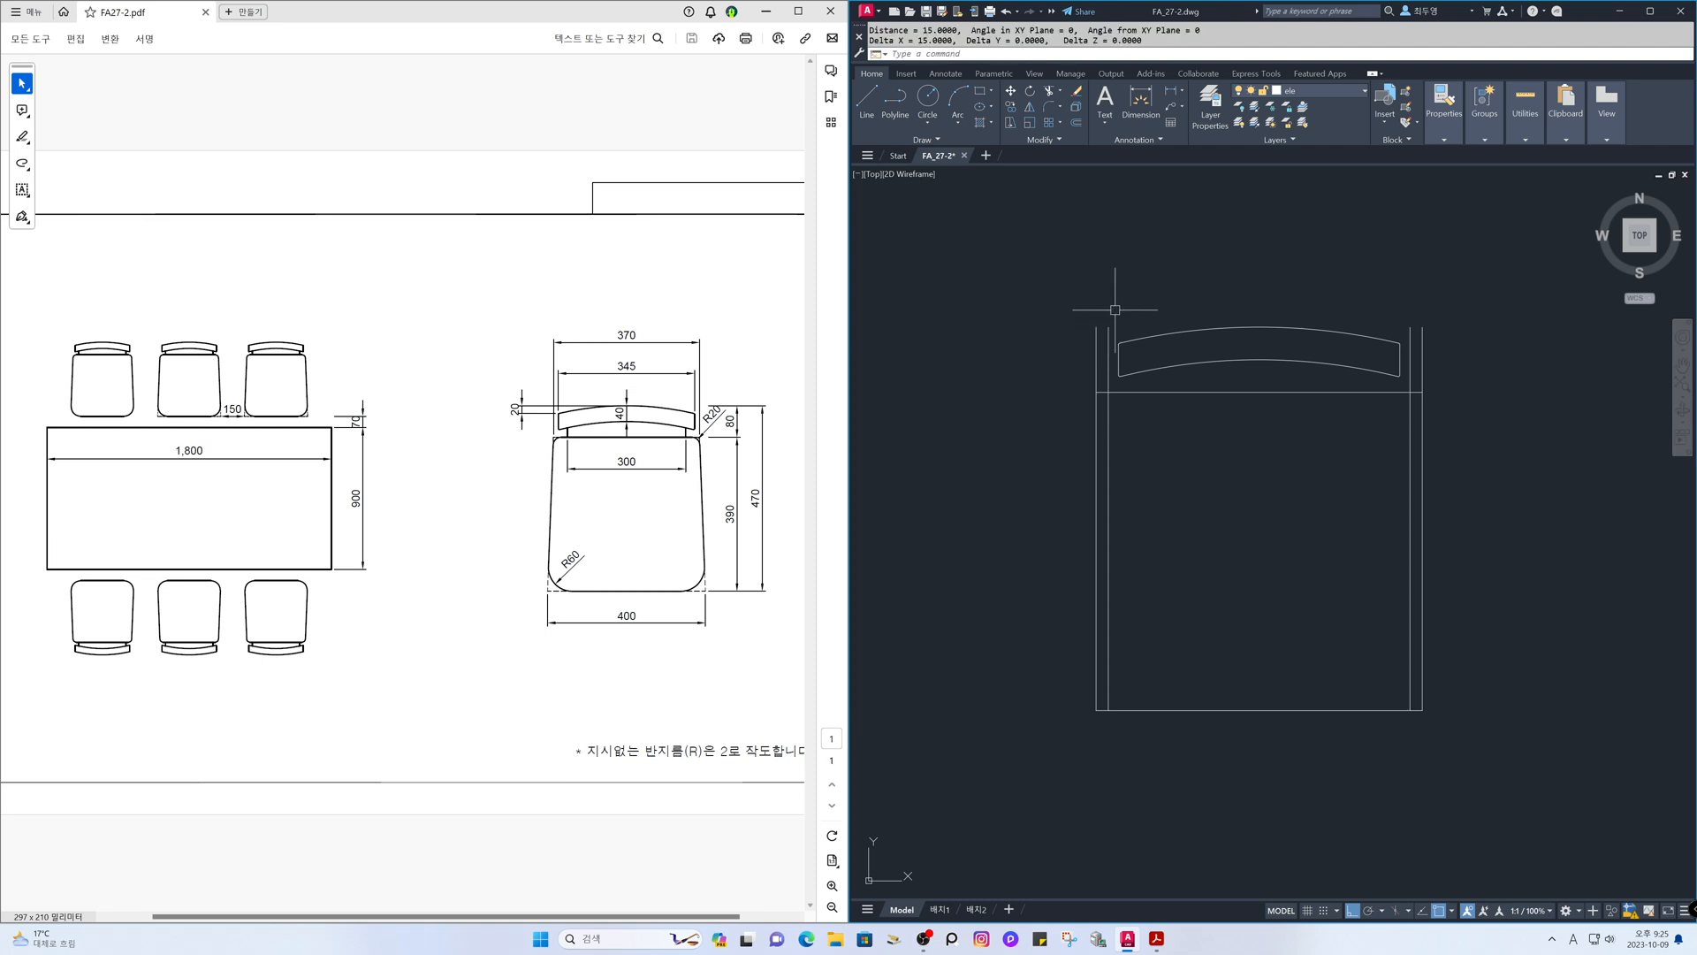
{"action": "key", "text": "Return"}
{"action": "left_click", "coordinate": [1116, 324]}
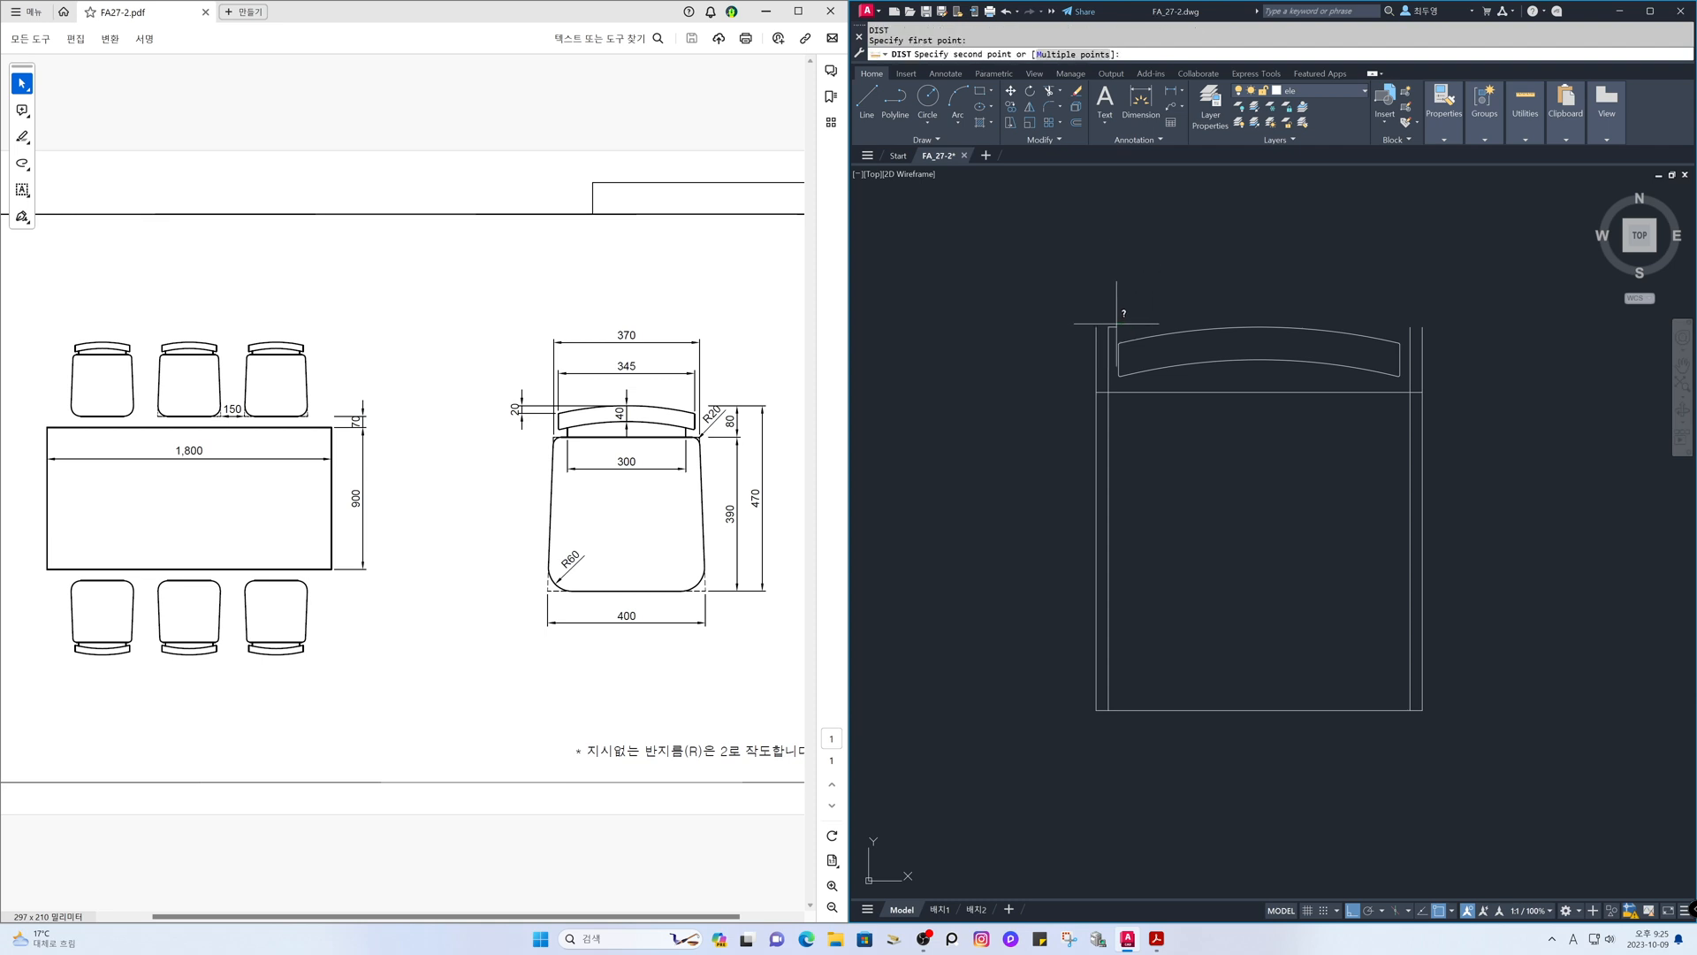
{"action": "left_click", "coordinate": [1409, 318]}
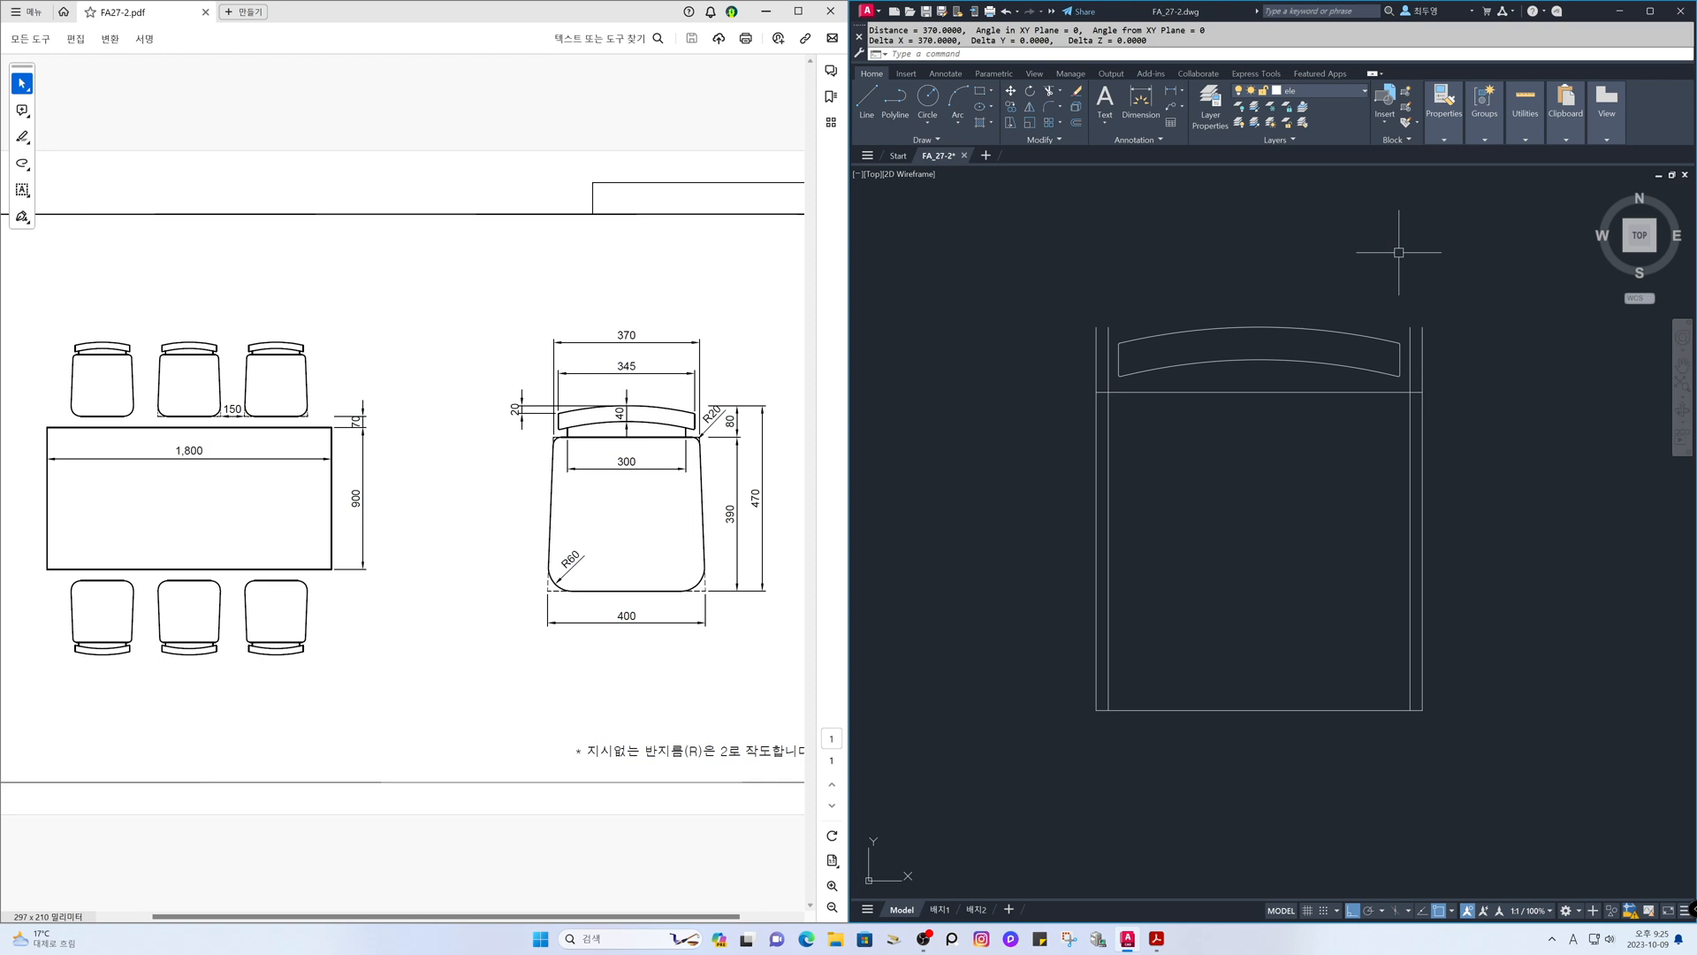
- With Ortho off, draw slanted lines joining the inner verticals' intersections with the seat's top line to the outline's bottom corners
{"action": "key", "text": "F8"}
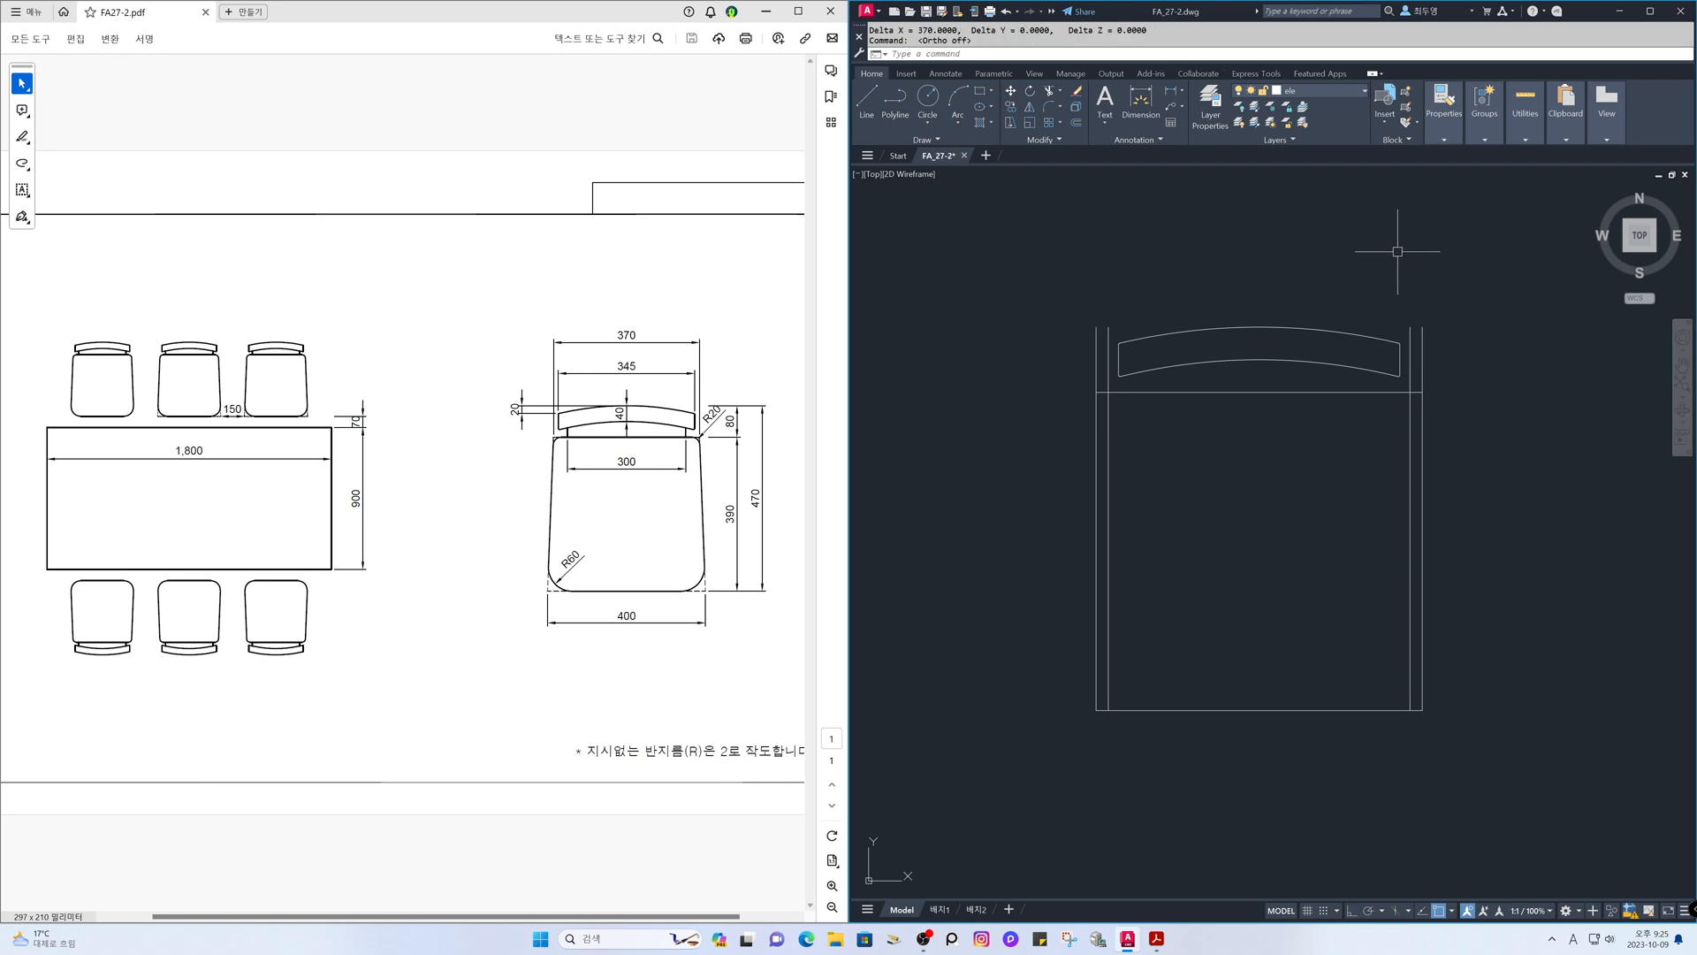
{"action": "type", "text": "l"}
{"action": "key", "text": "Return"}
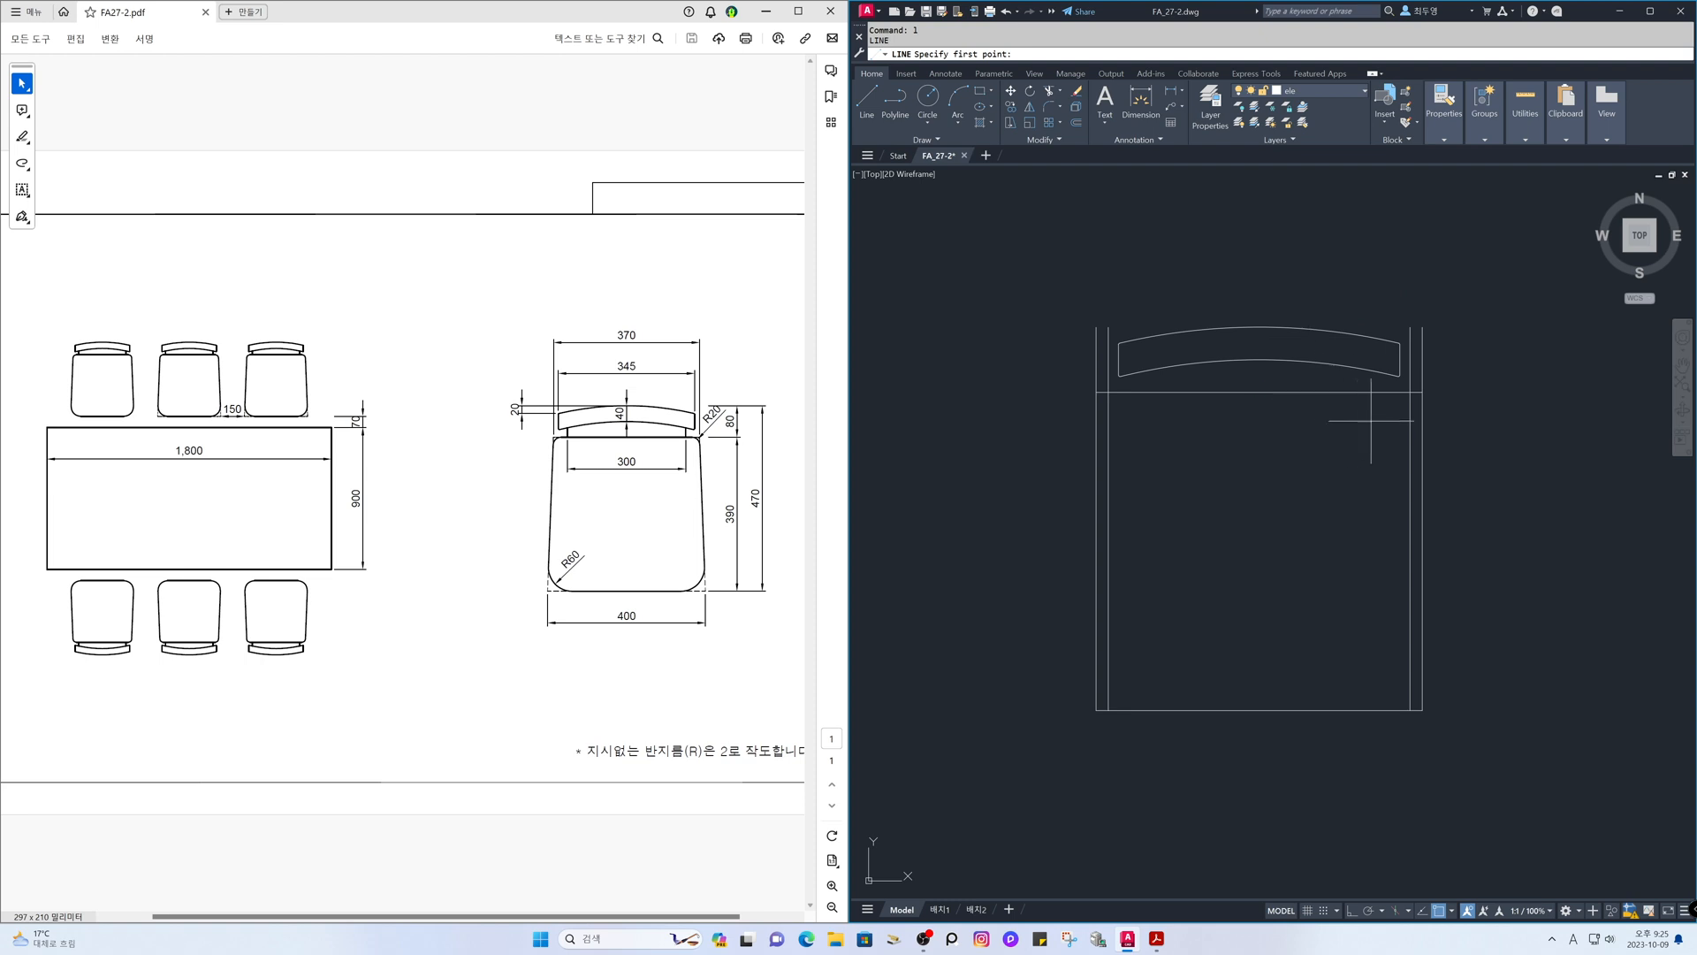
{"action": "left_click", "coordinate": [1411, 391]}
{"action": "left_click", "coordinate": [1422, 709]}
{"action": "key", "text": "Return"}
{"action": "key", "text": "Return"}
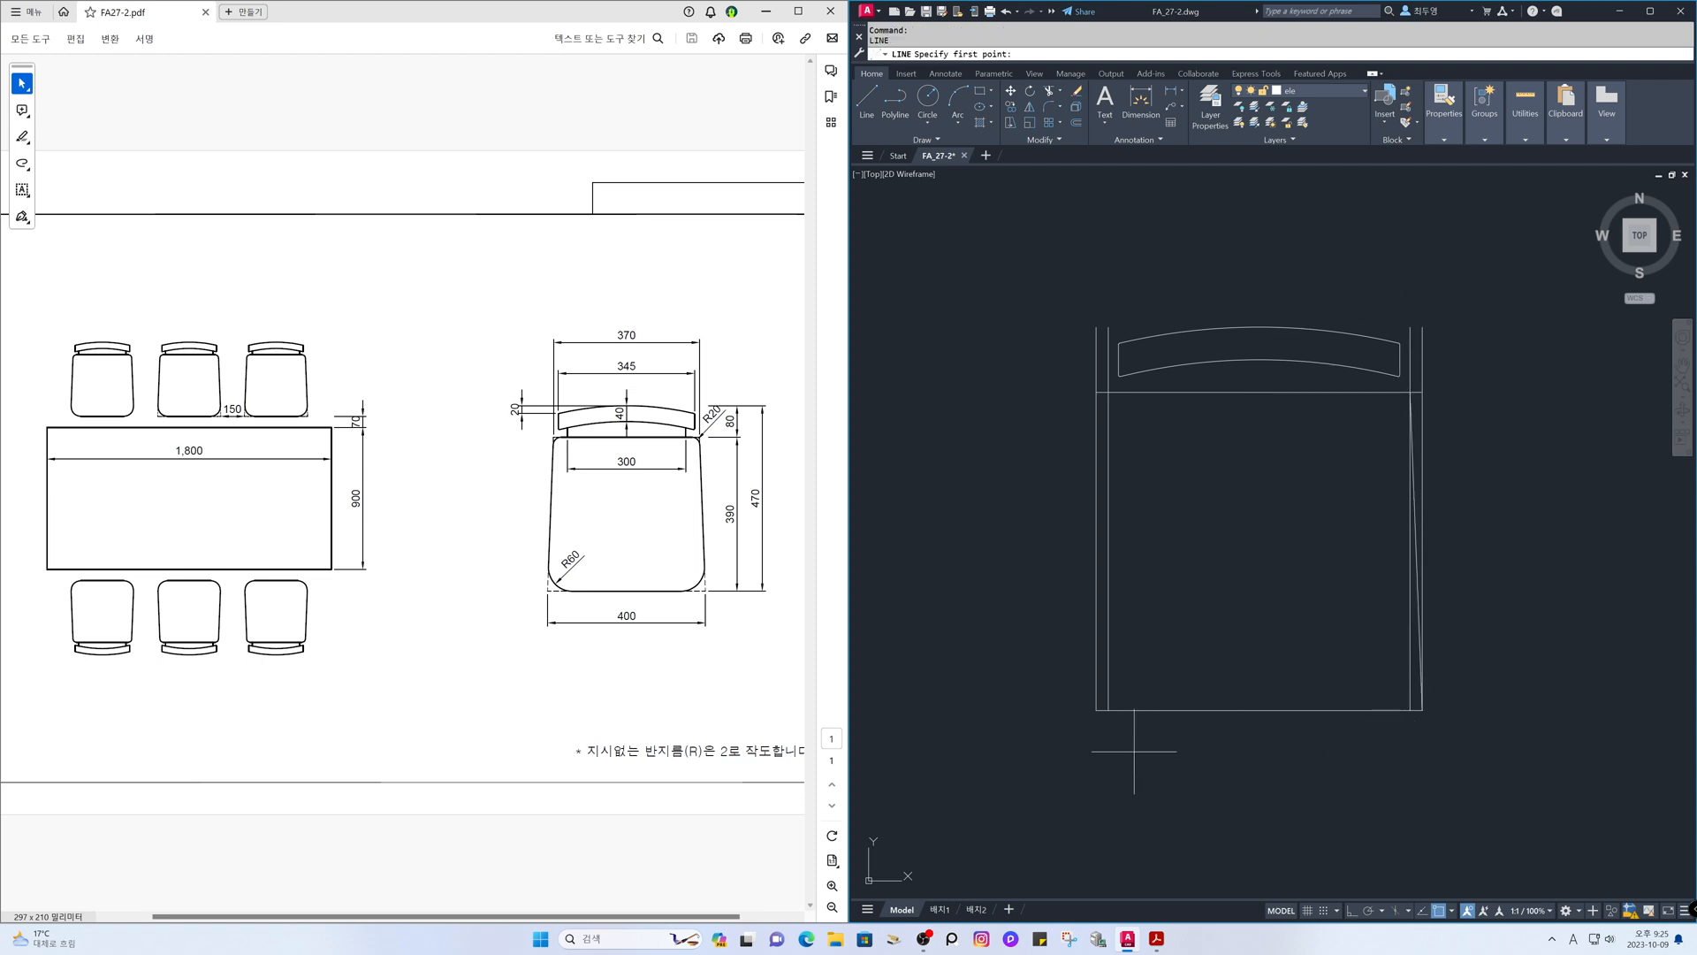
{"action": "left_click", "coordinate": [1096, 709]}
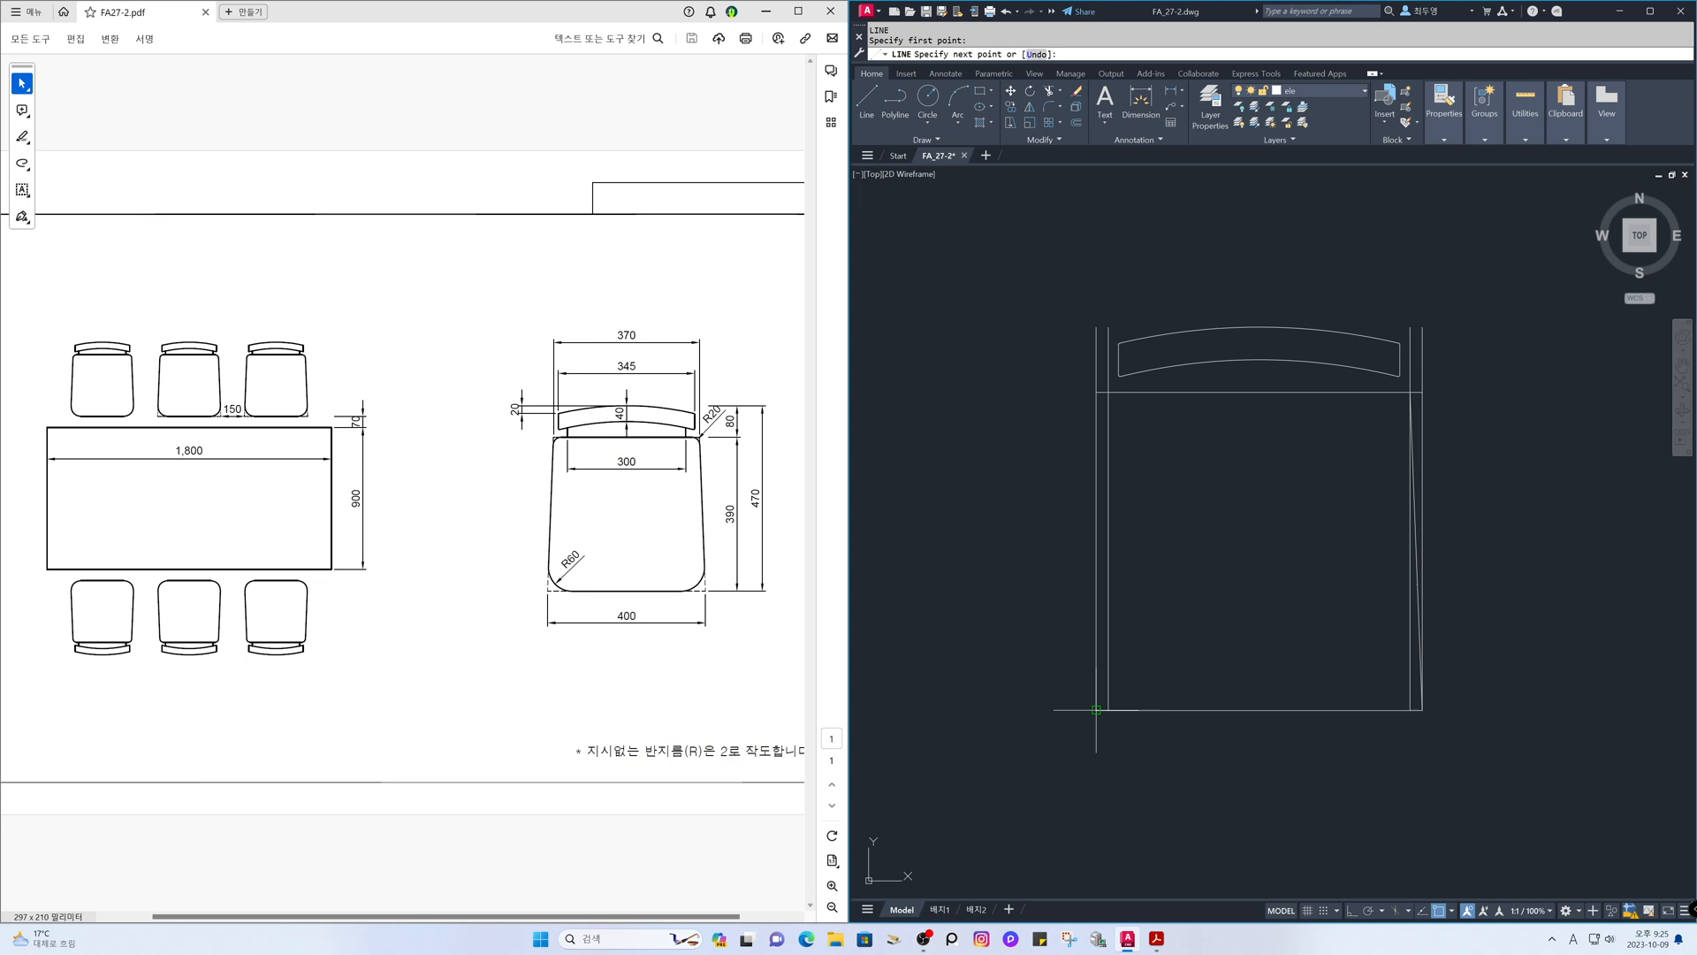
{"action": "left_click", "coordinate": [1109, 391]}
{"action": "key", "text": "Return"}
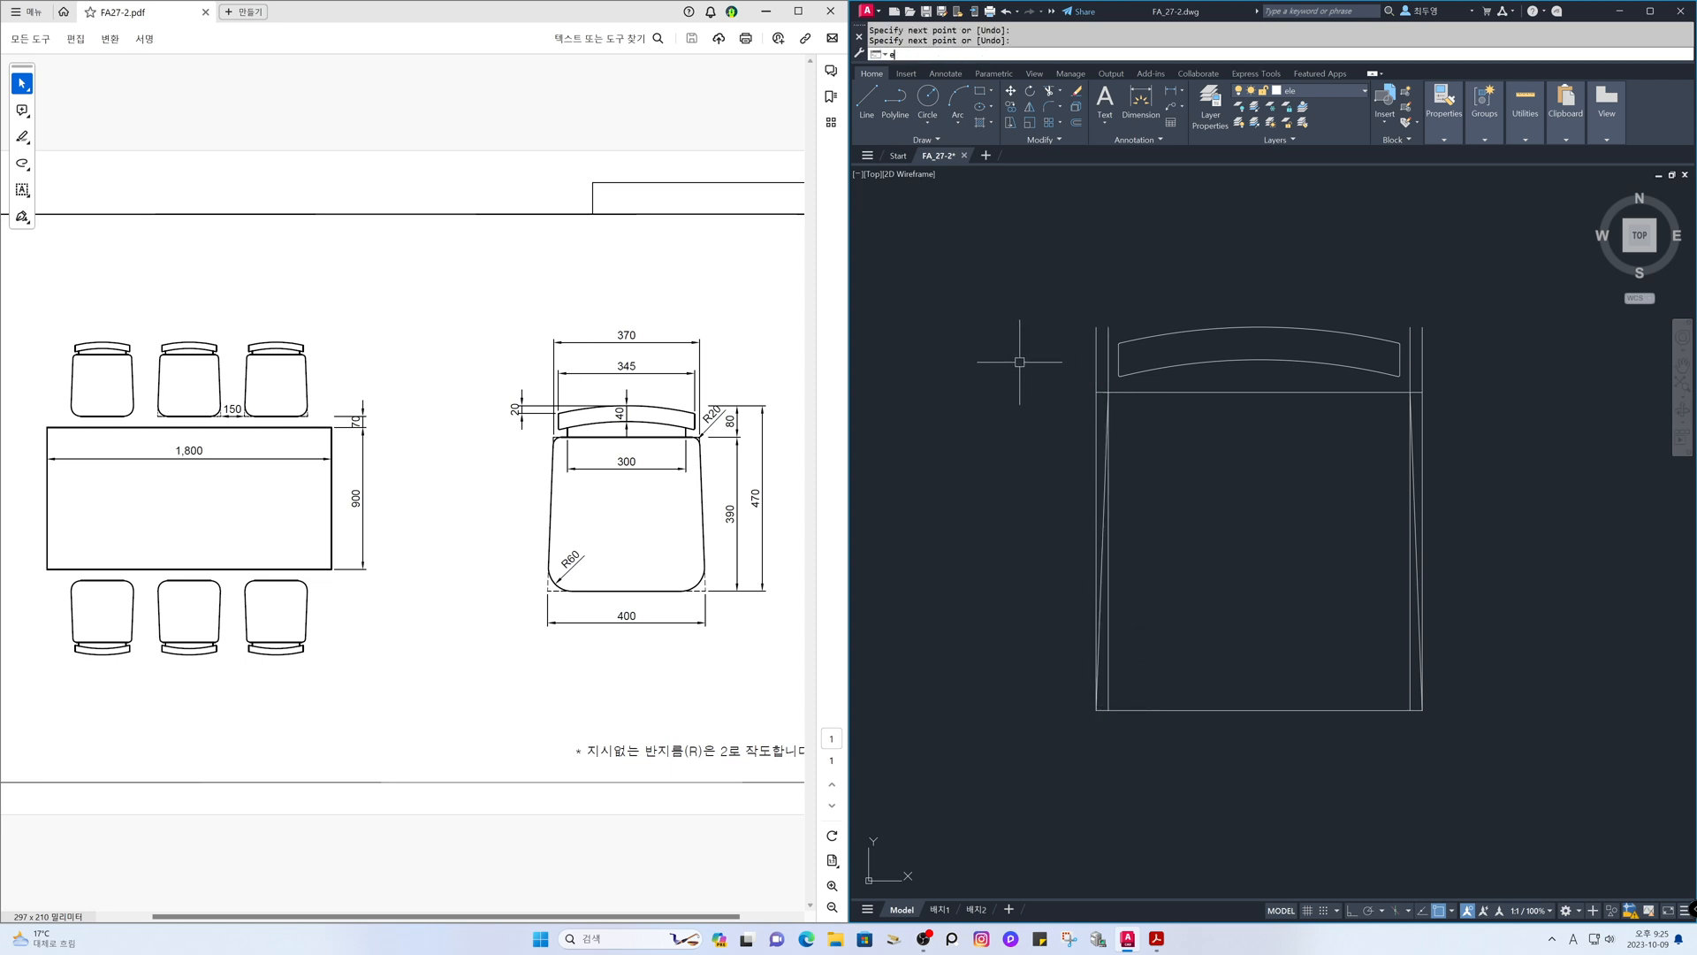
- Erase the two outer verticals and their two offset copies beside the slanted seat sides
{"action": "type", "text": "e"}
{"action": "key", "text": "Return"}
{"action": "left_click", "coordinate": [1095, 327]}
{"action": "left_click", "coordinate": [1107, 328]}
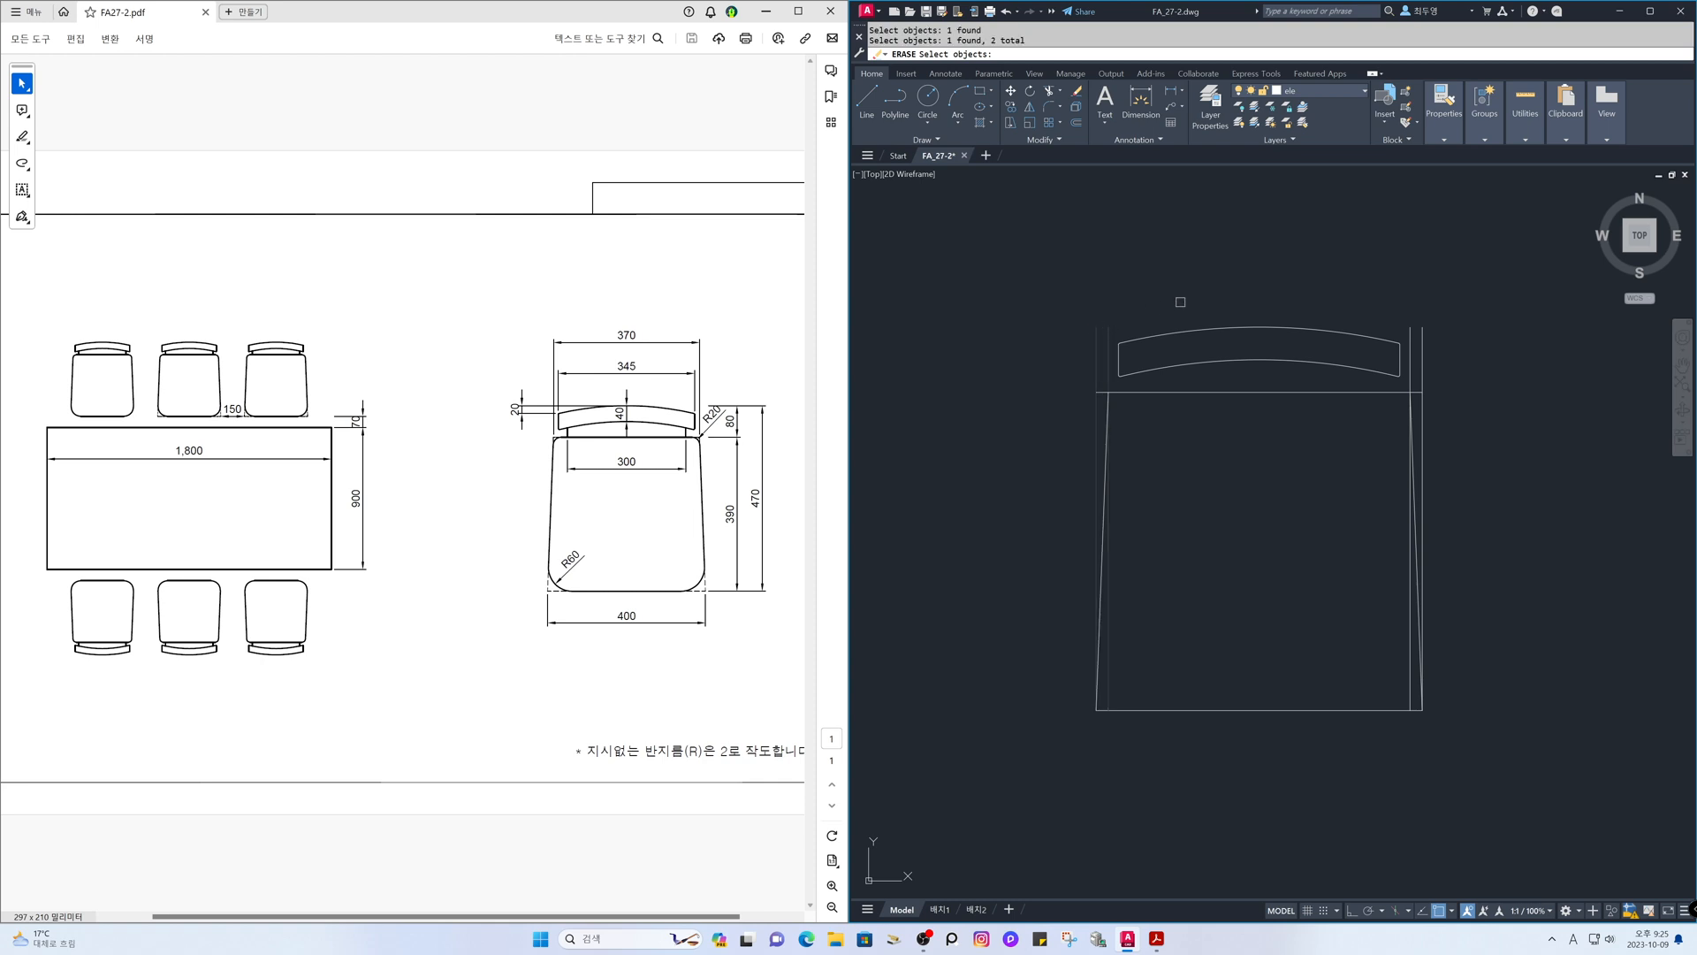
{"action": "left_click", "coordinate": [1420, 328]}
{"action": "key", "text": "Return"}
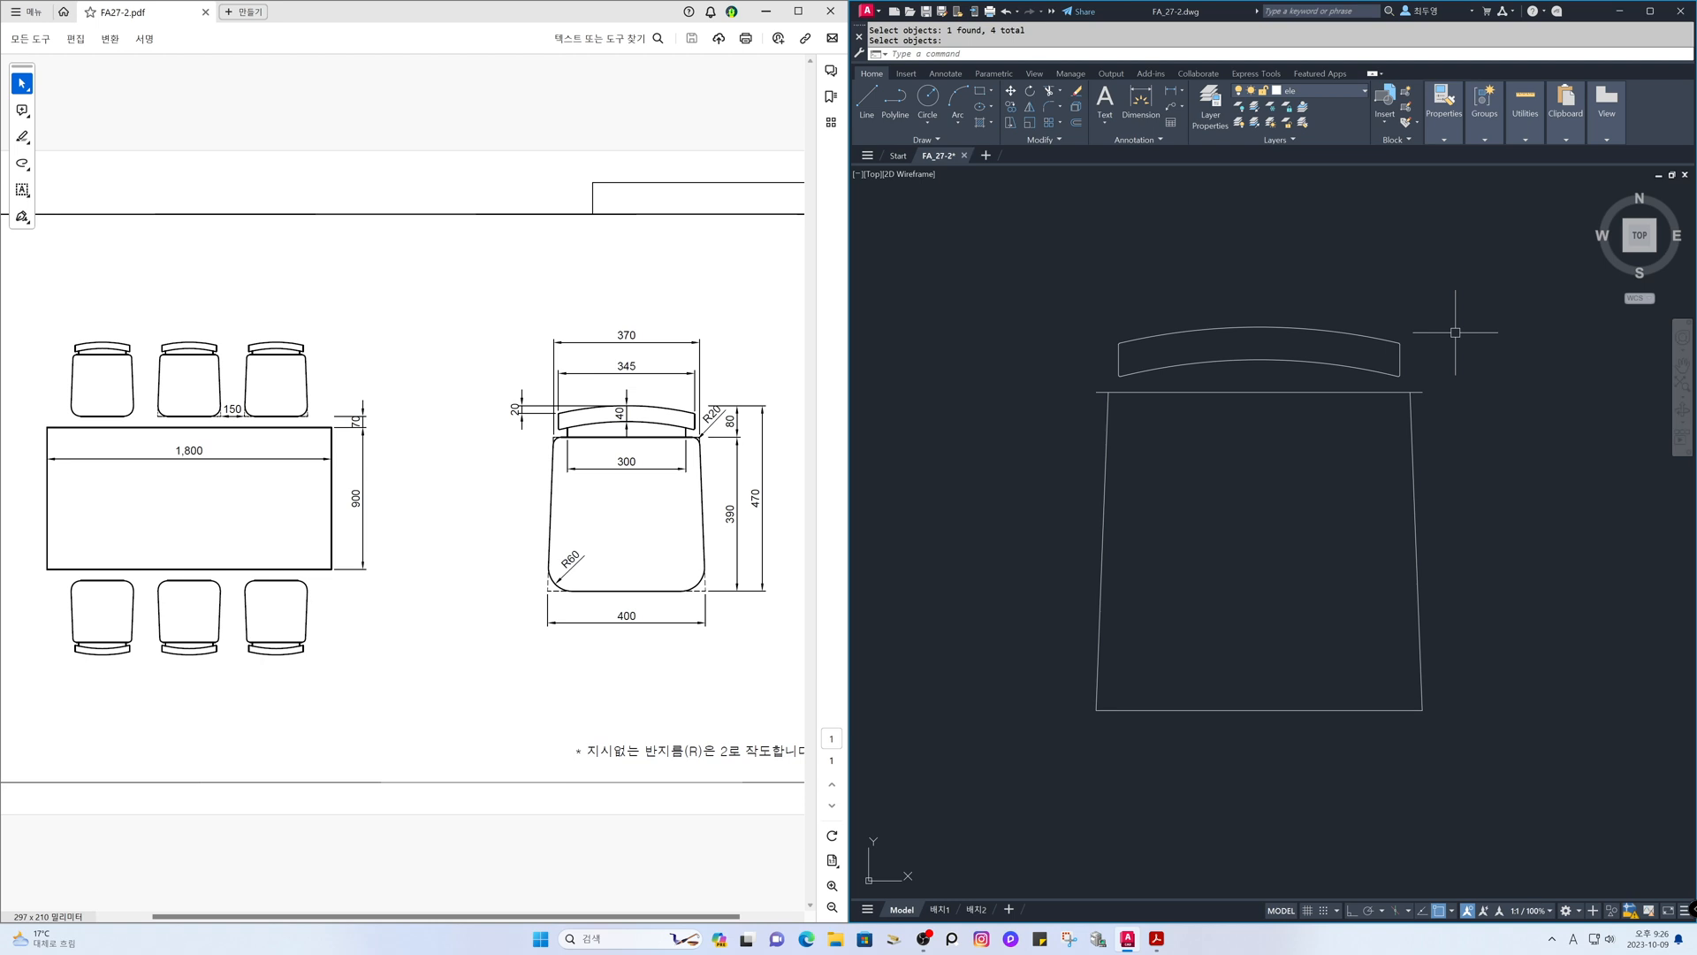
- Fillet the seat's two upper corners with radius 20, using the Multiple option
{"action": "type", "text": "f"}
{"action": "key", "text": "Return"}
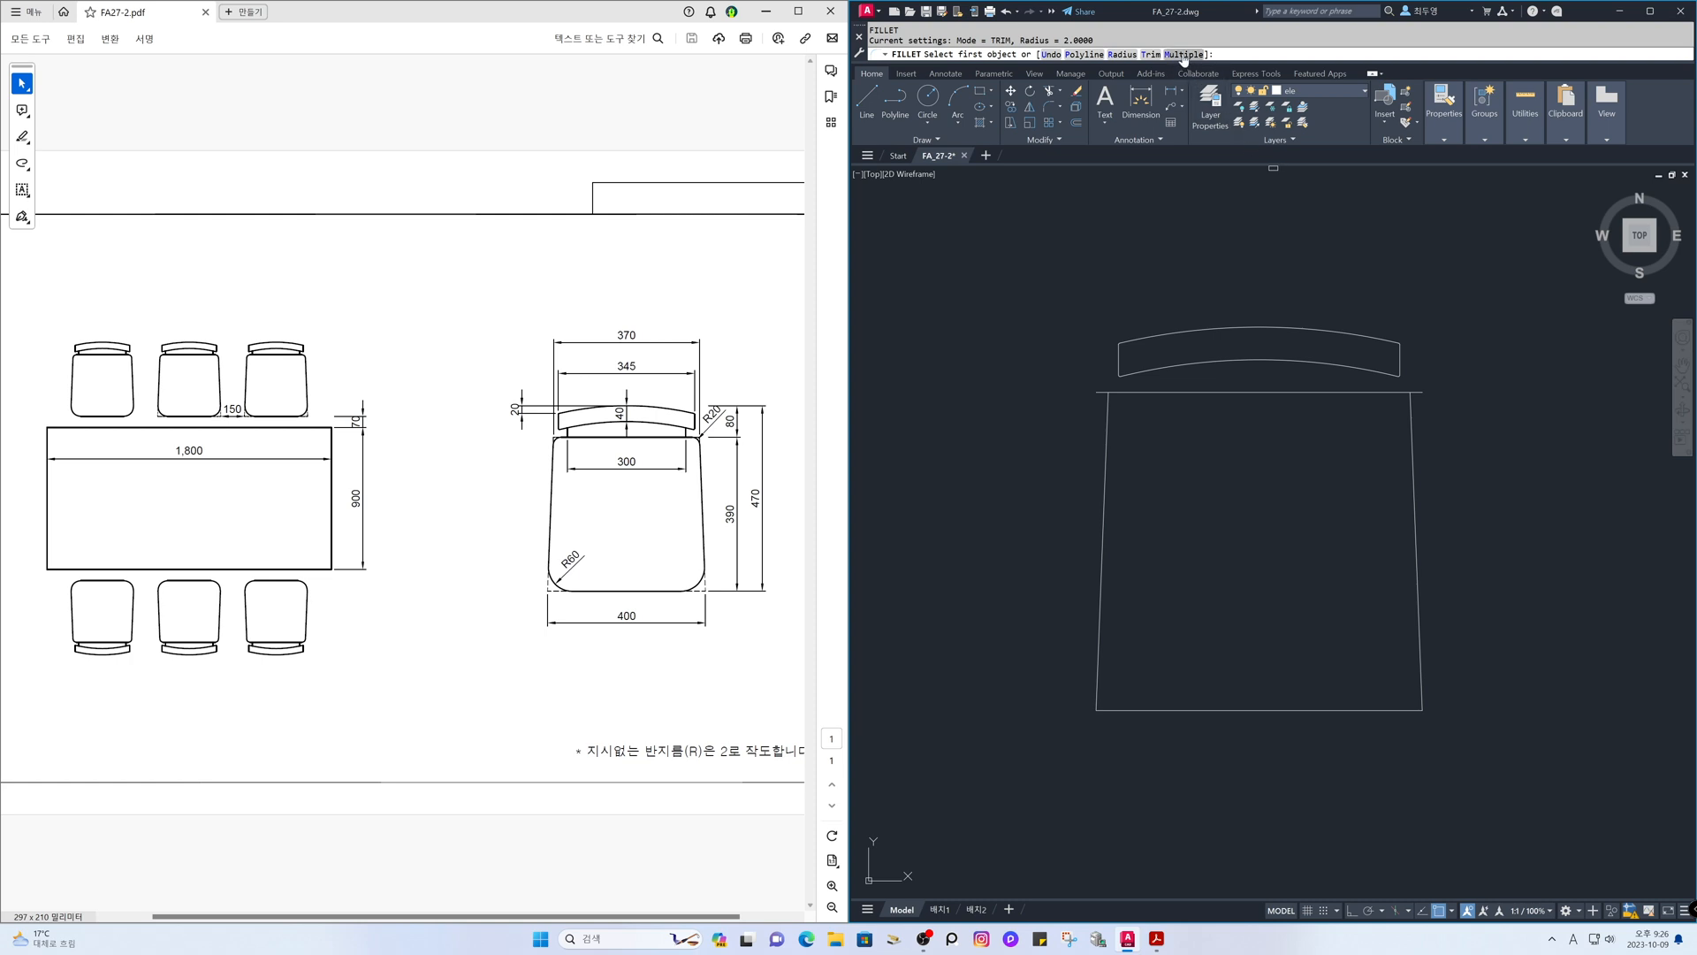
{"action": "type", "text": "m"}
{"action": "key", "text": "Return"}
{"action": "type", "text": "r"}
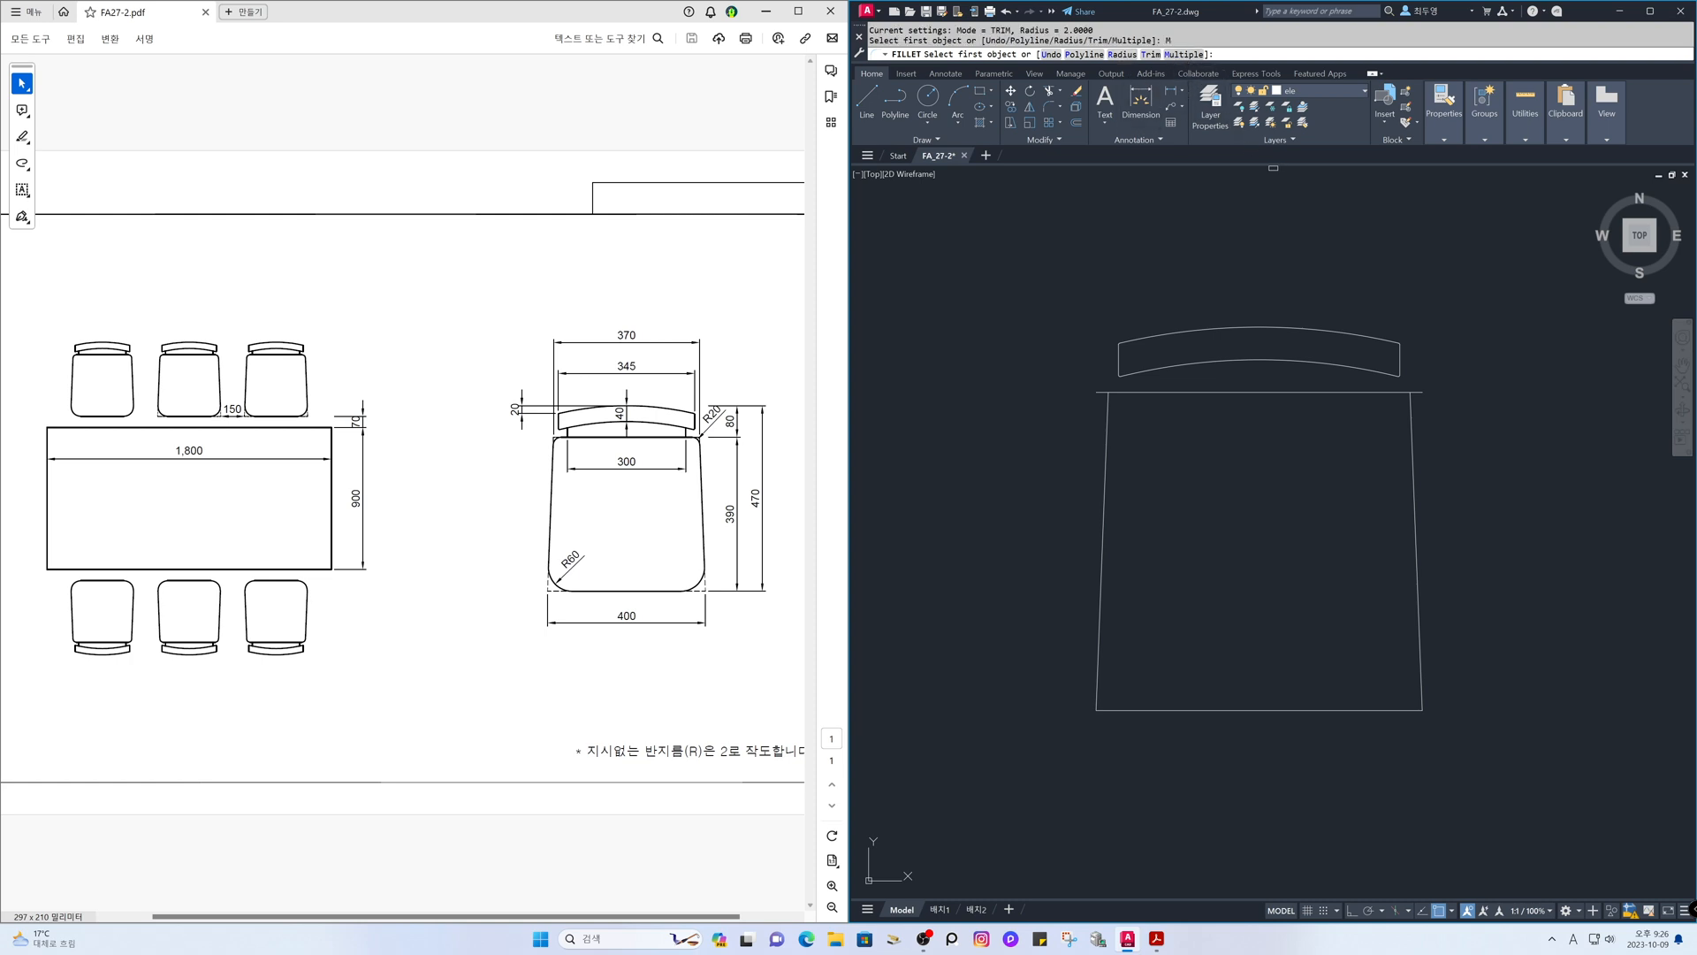
{"action": "key", "text": "Return"}
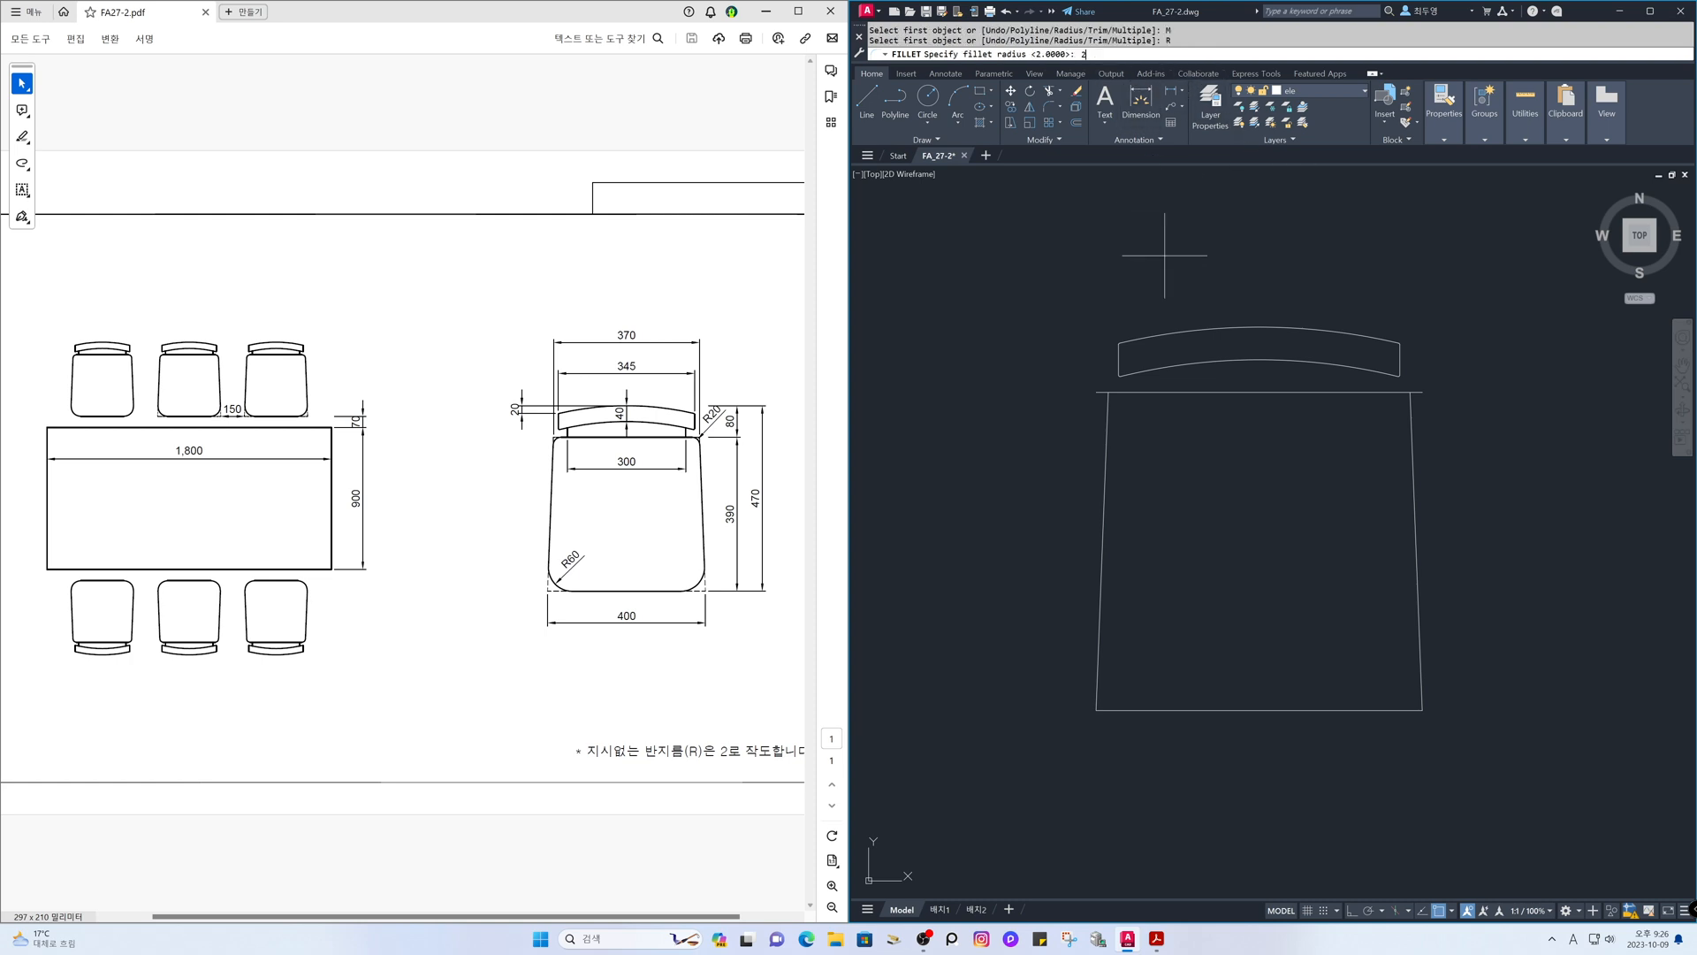
{"action": "type", "text": "20"}
{"action": "key", "text": "Return"}
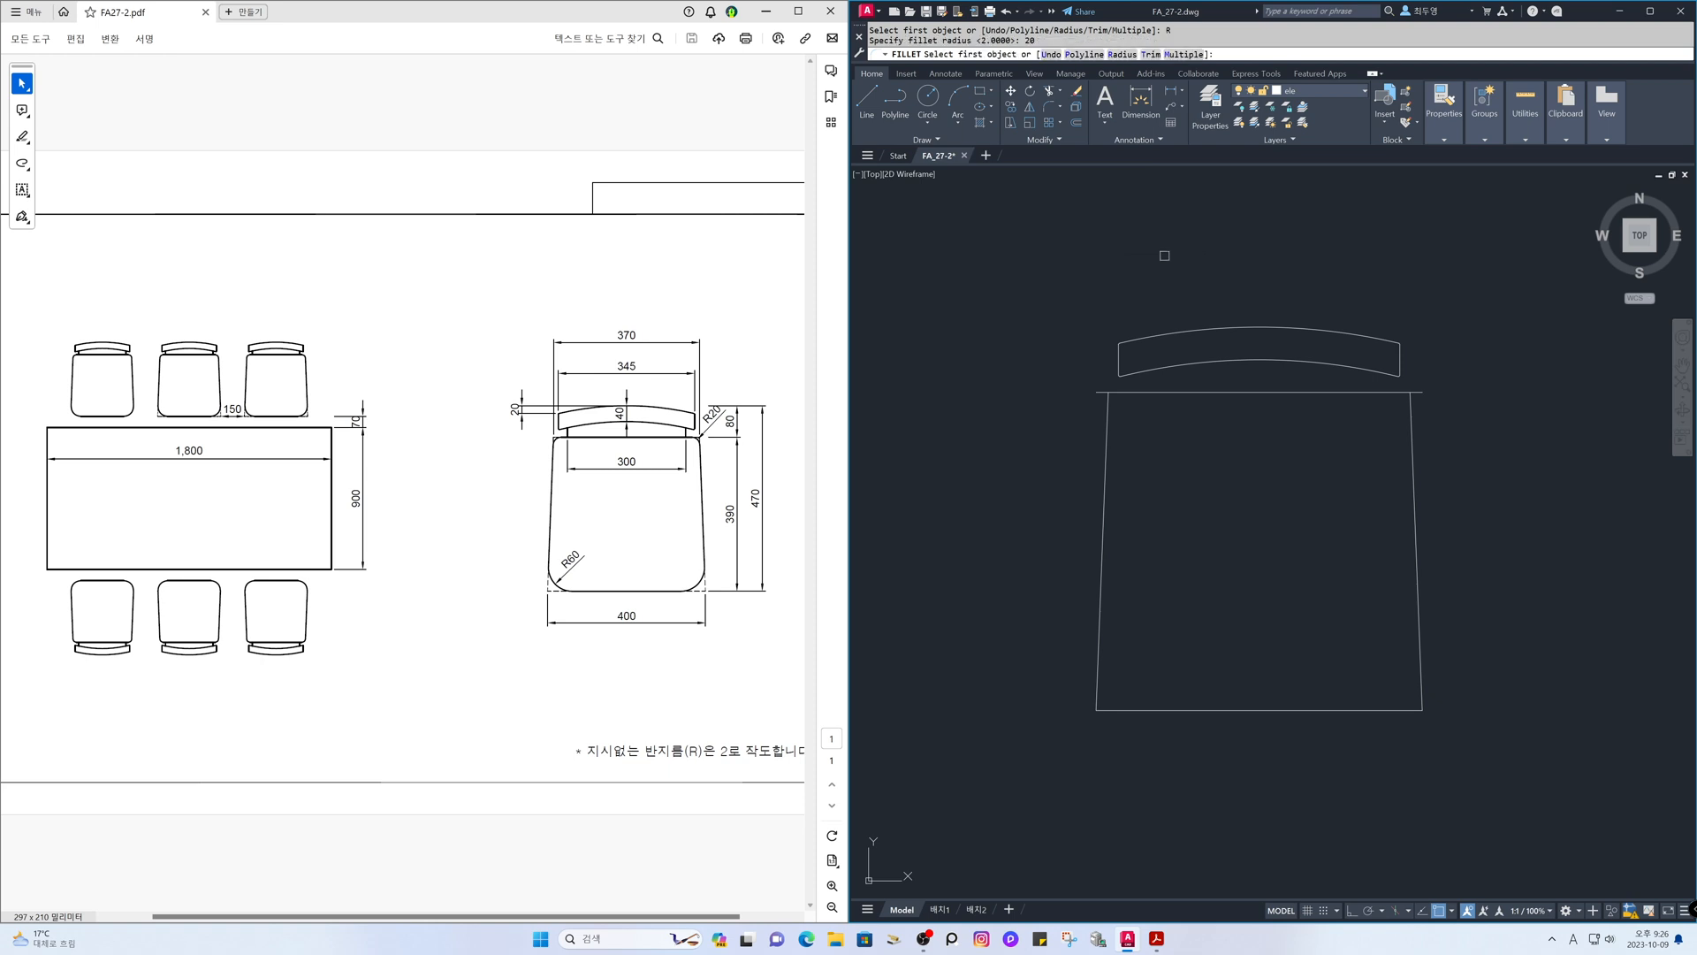
{"action": "left_click", "coordinate": [1137, 391]}
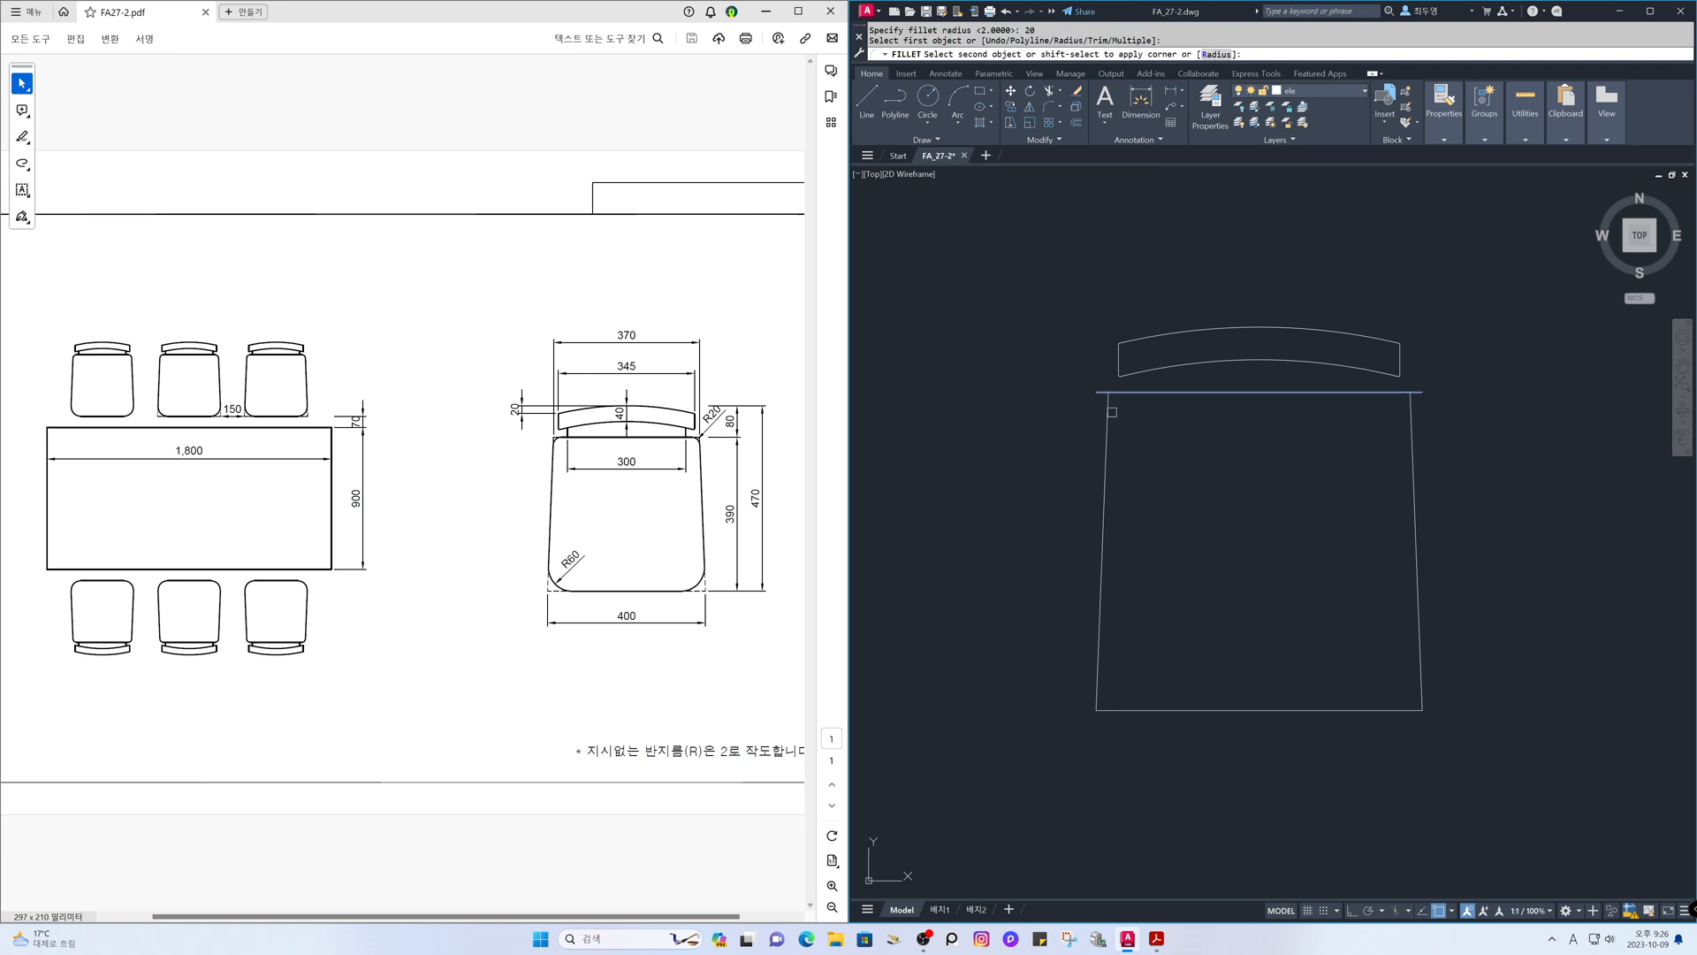
{"action": "left_click", "coordinate": [1112, 413]}
{"action": "left_click", "coordinate": [1386, 393]}
{"action": "left_click", "coordinate": [1410, 410]}
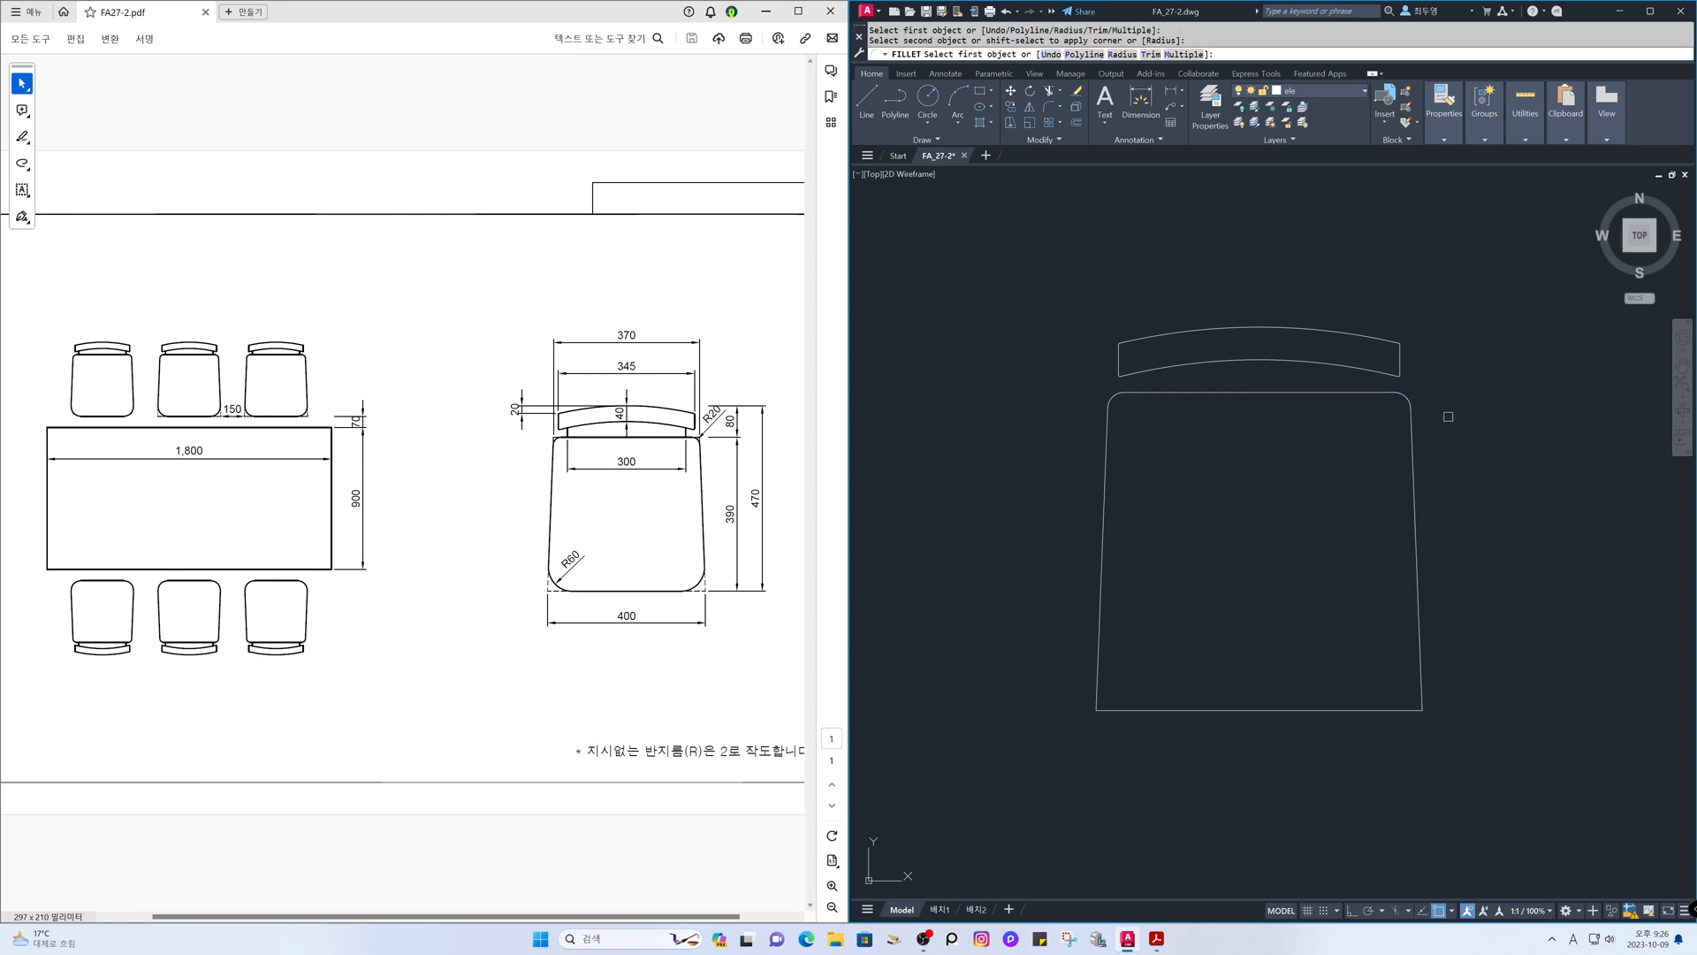
- Fillet the seat's two lower corners with radius 60
{"action": "left_click", "coordinate": [1123, 54]}
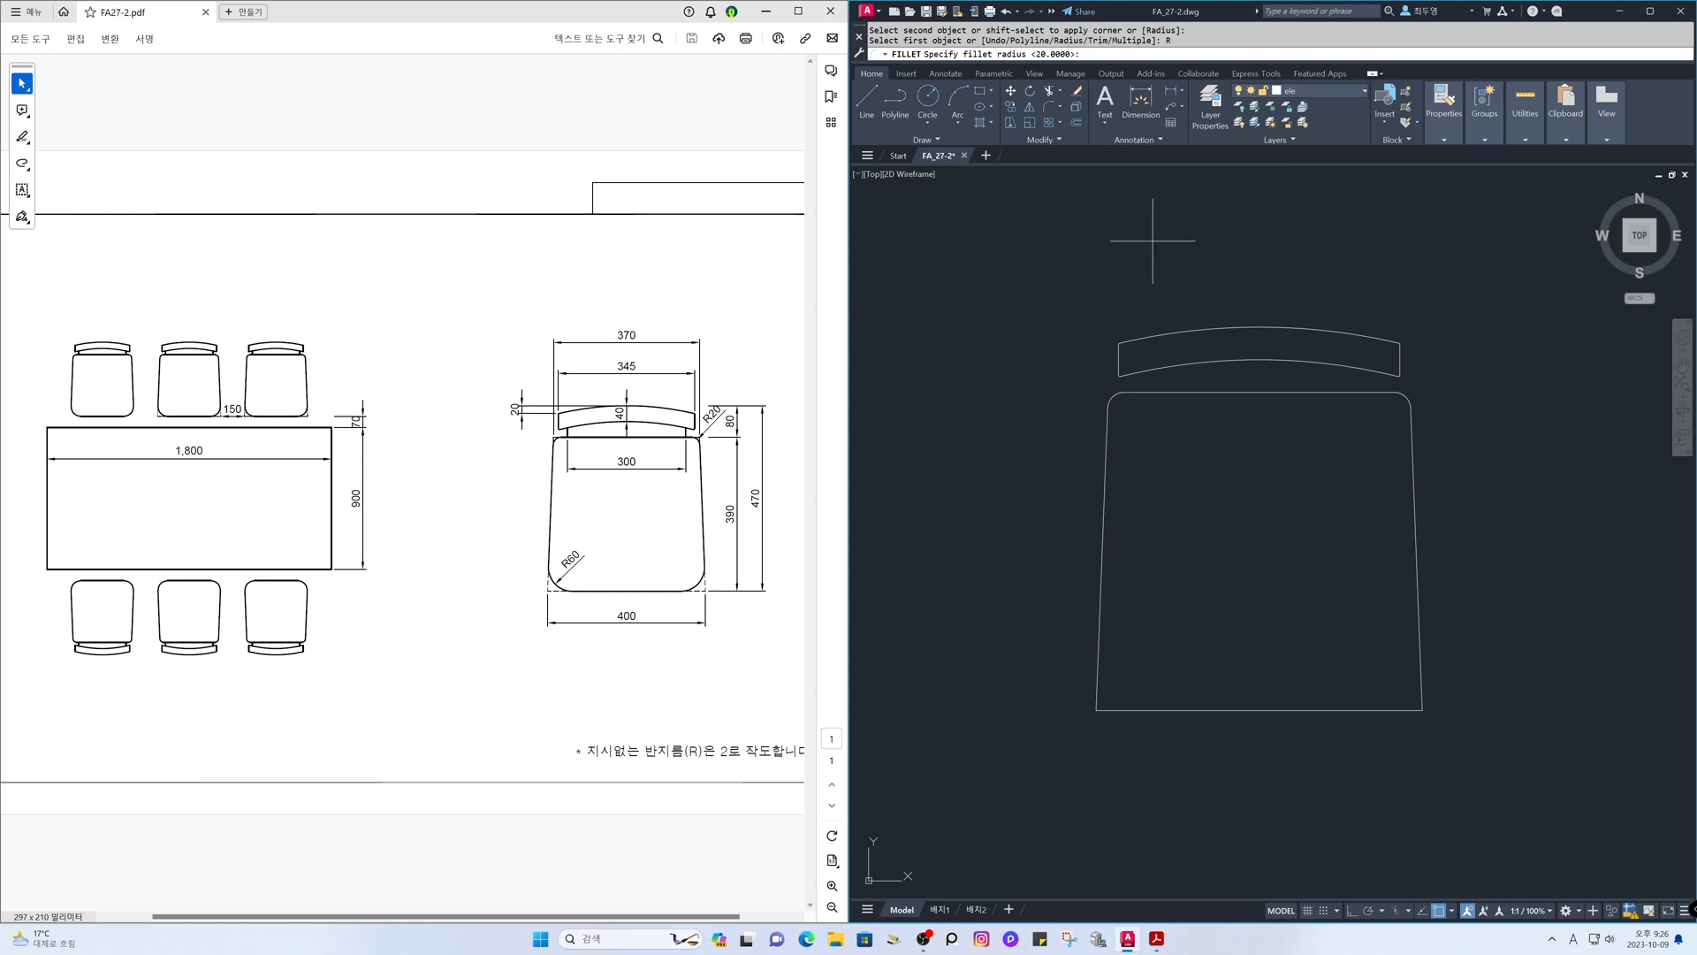
{"action": "type", "text": "60"}
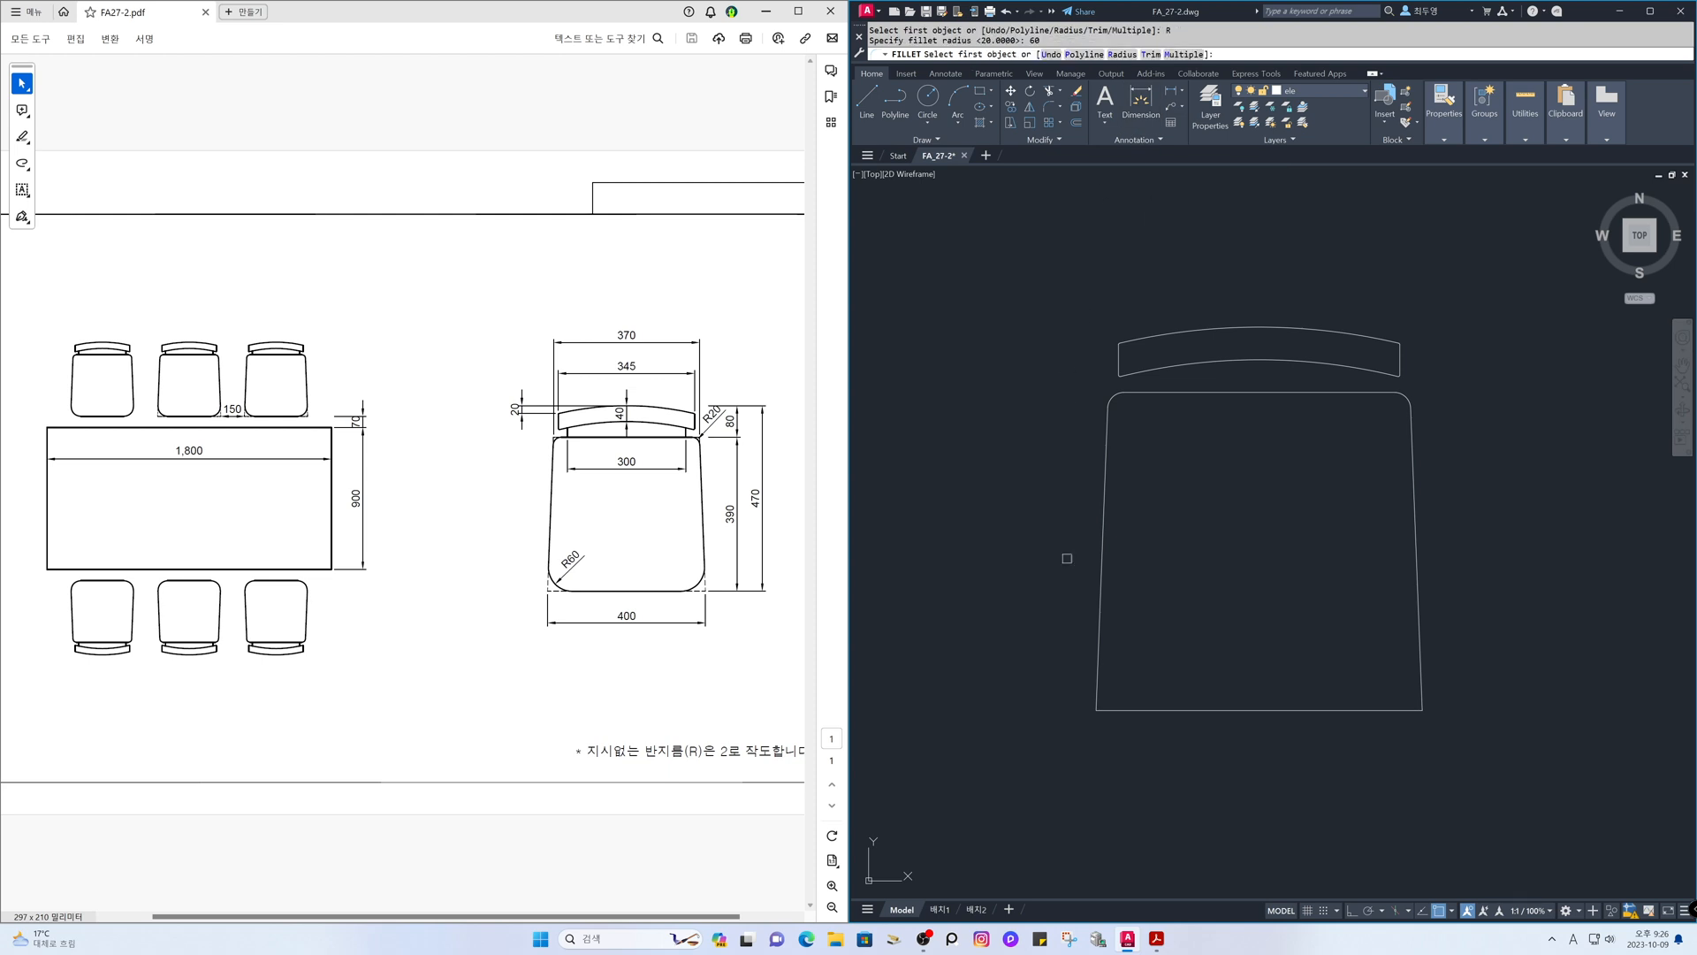
{"action": "left_click", "coordinate": [1093, 655]}
{"action": "left_click", "coordinate": [1259, 709]}
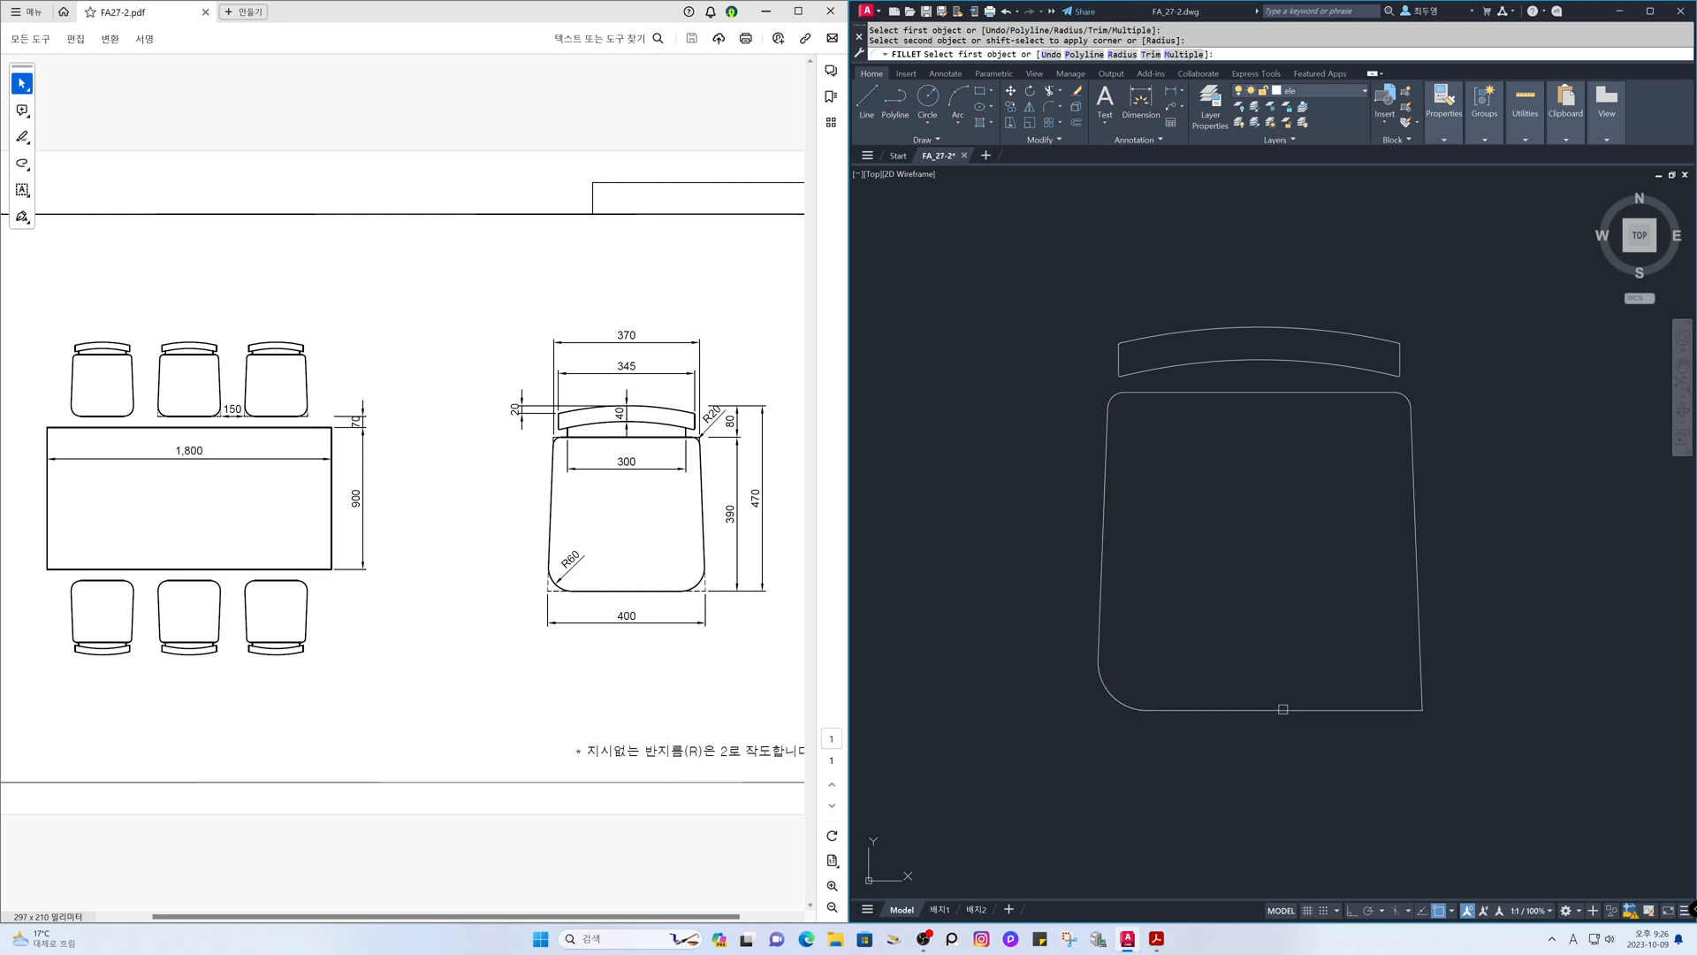
{"action": "left_click", "coordinate": [1396, 711]}
{"action": "left_click", "coordinate": [1420, 681]}
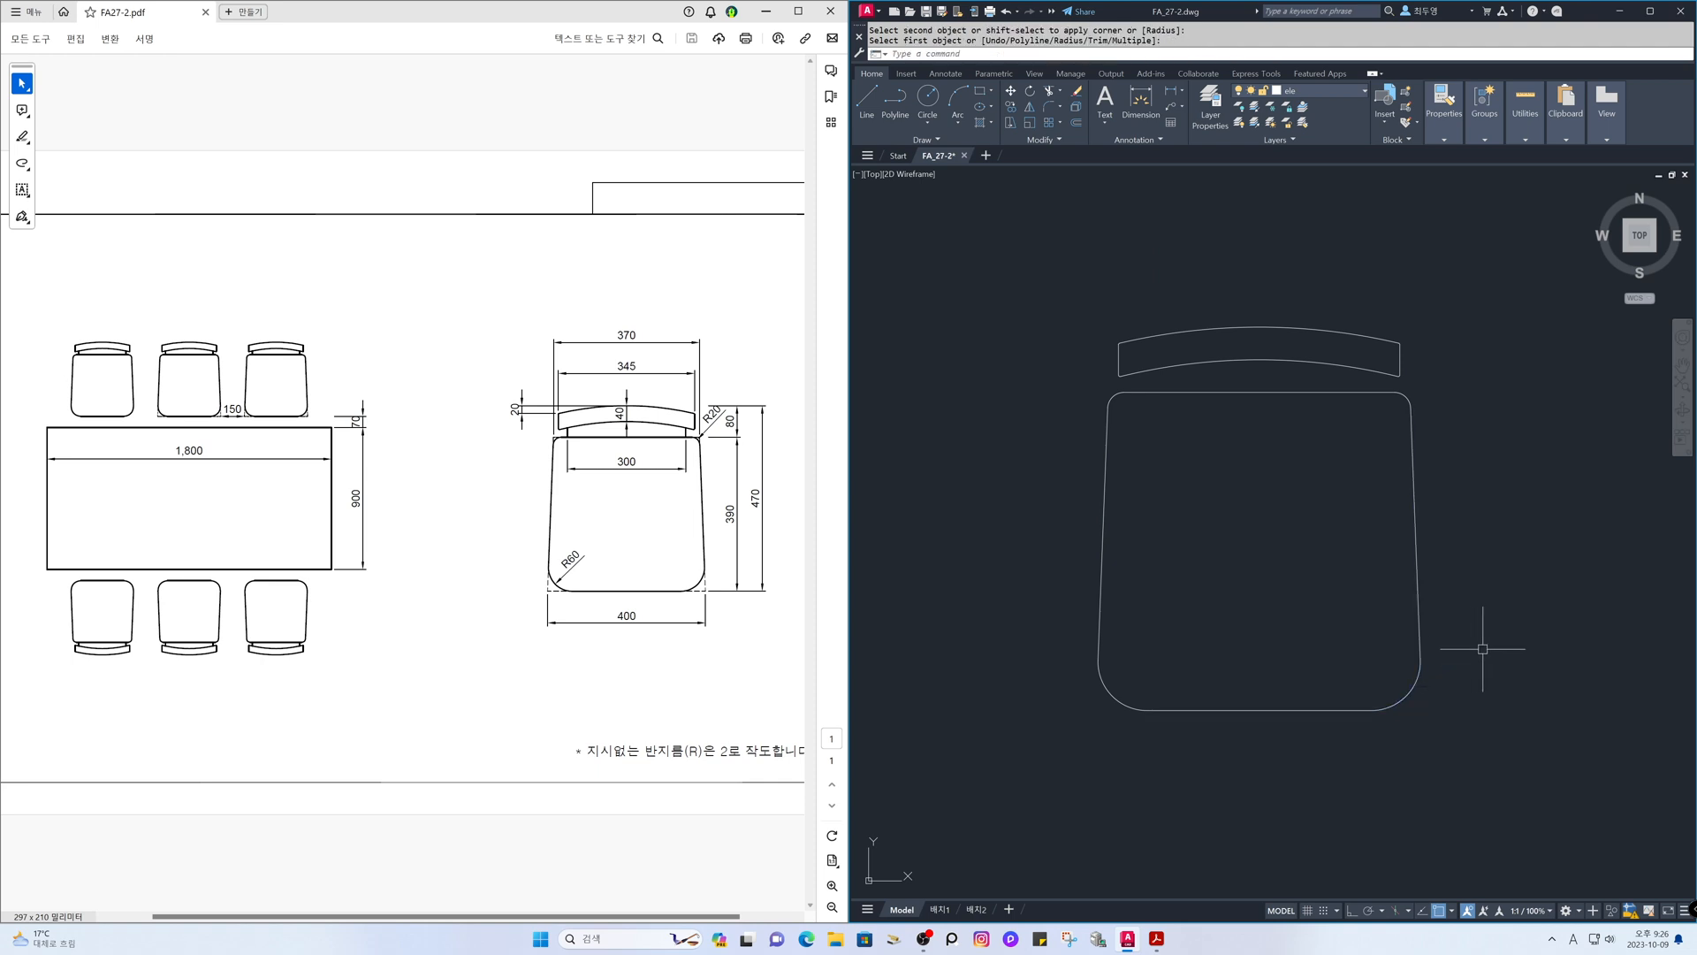
- With Ortho on, draw a vertical line from the midpoint of the seat's top edge up to the lower backrest arc
{"action": "type", "text": "l"}
{"action": "key", "text": "Return"}
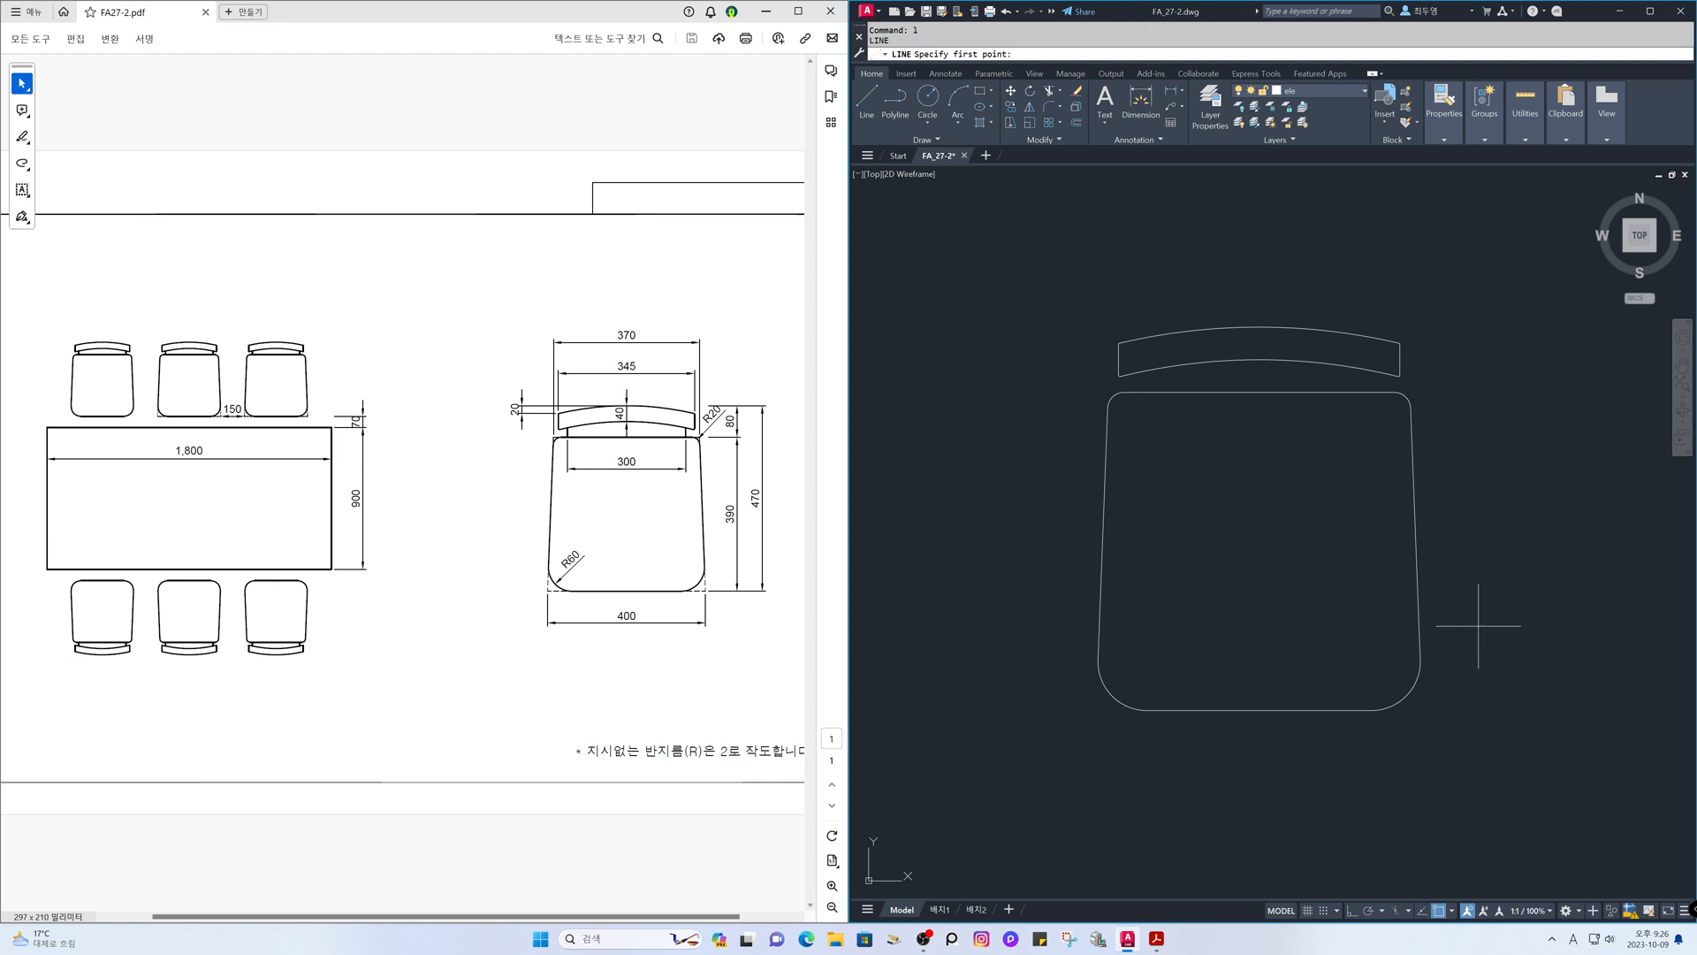
{"action": "left_click", "coordinate": [1270, 395]}
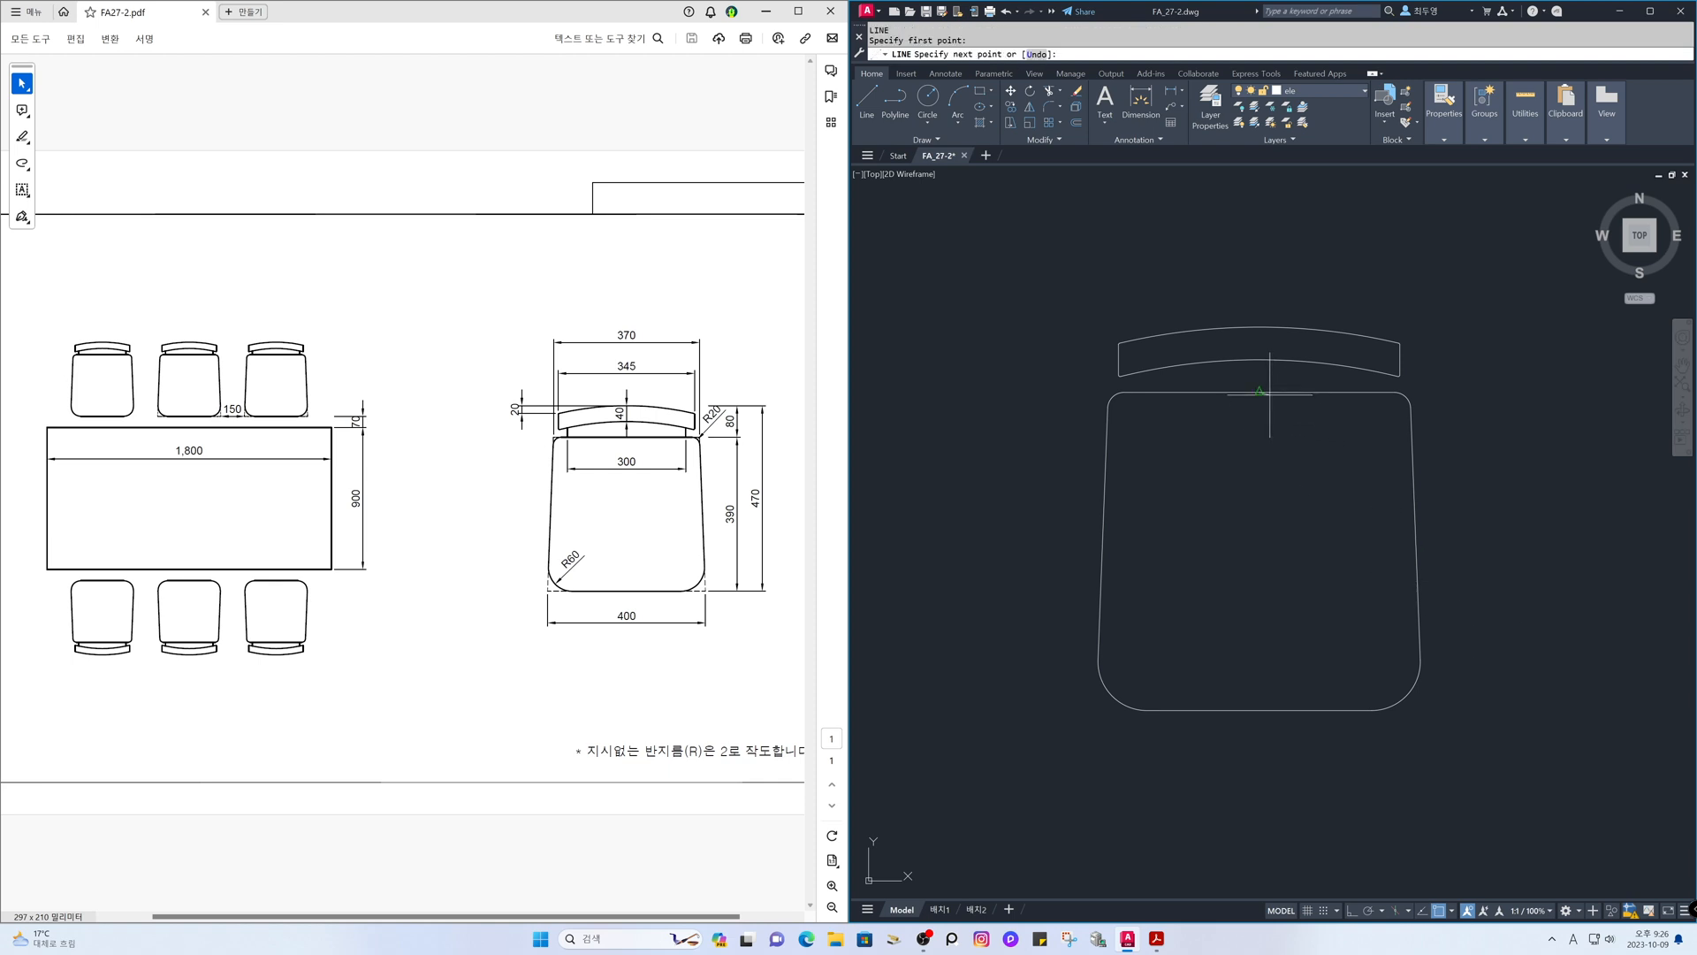
{"action": "key", "text": "F8"}
{"action": "left_click", "coordinate": [1259, 360]}
{"action": "key", "text": "Return"}
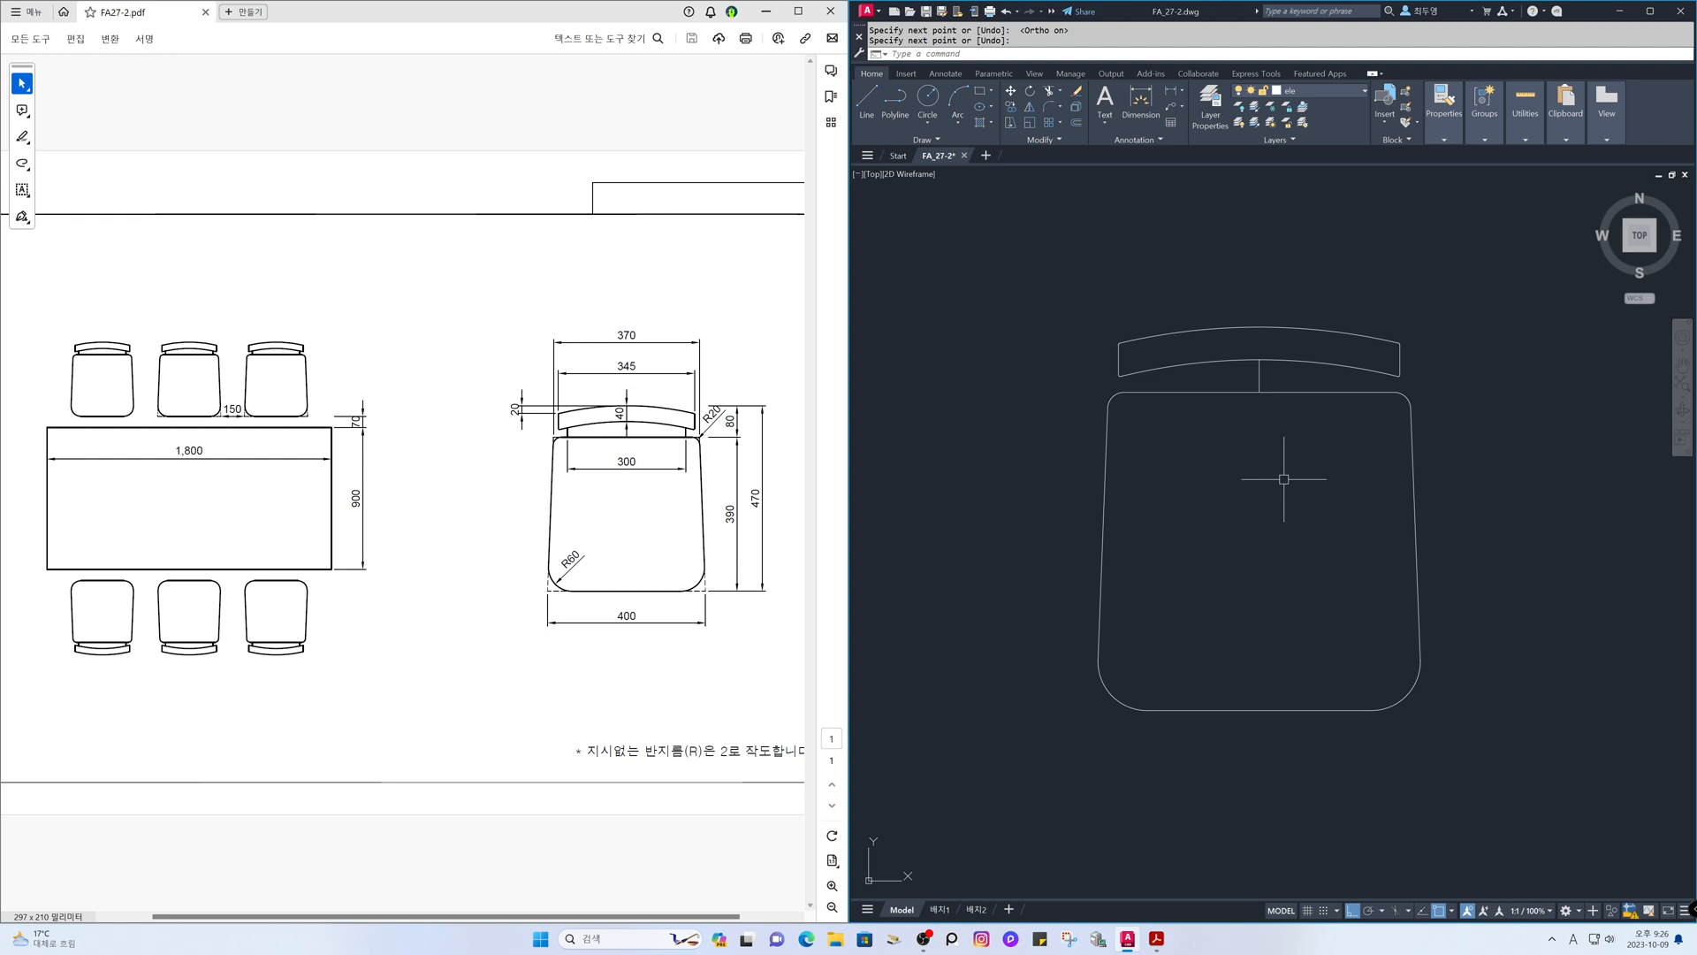
- Offset the vertical line between the seat and backrest by 150 to both the left and the right
{"action": "type", "text": "o"}
{"action": "key", "text": "Return"}
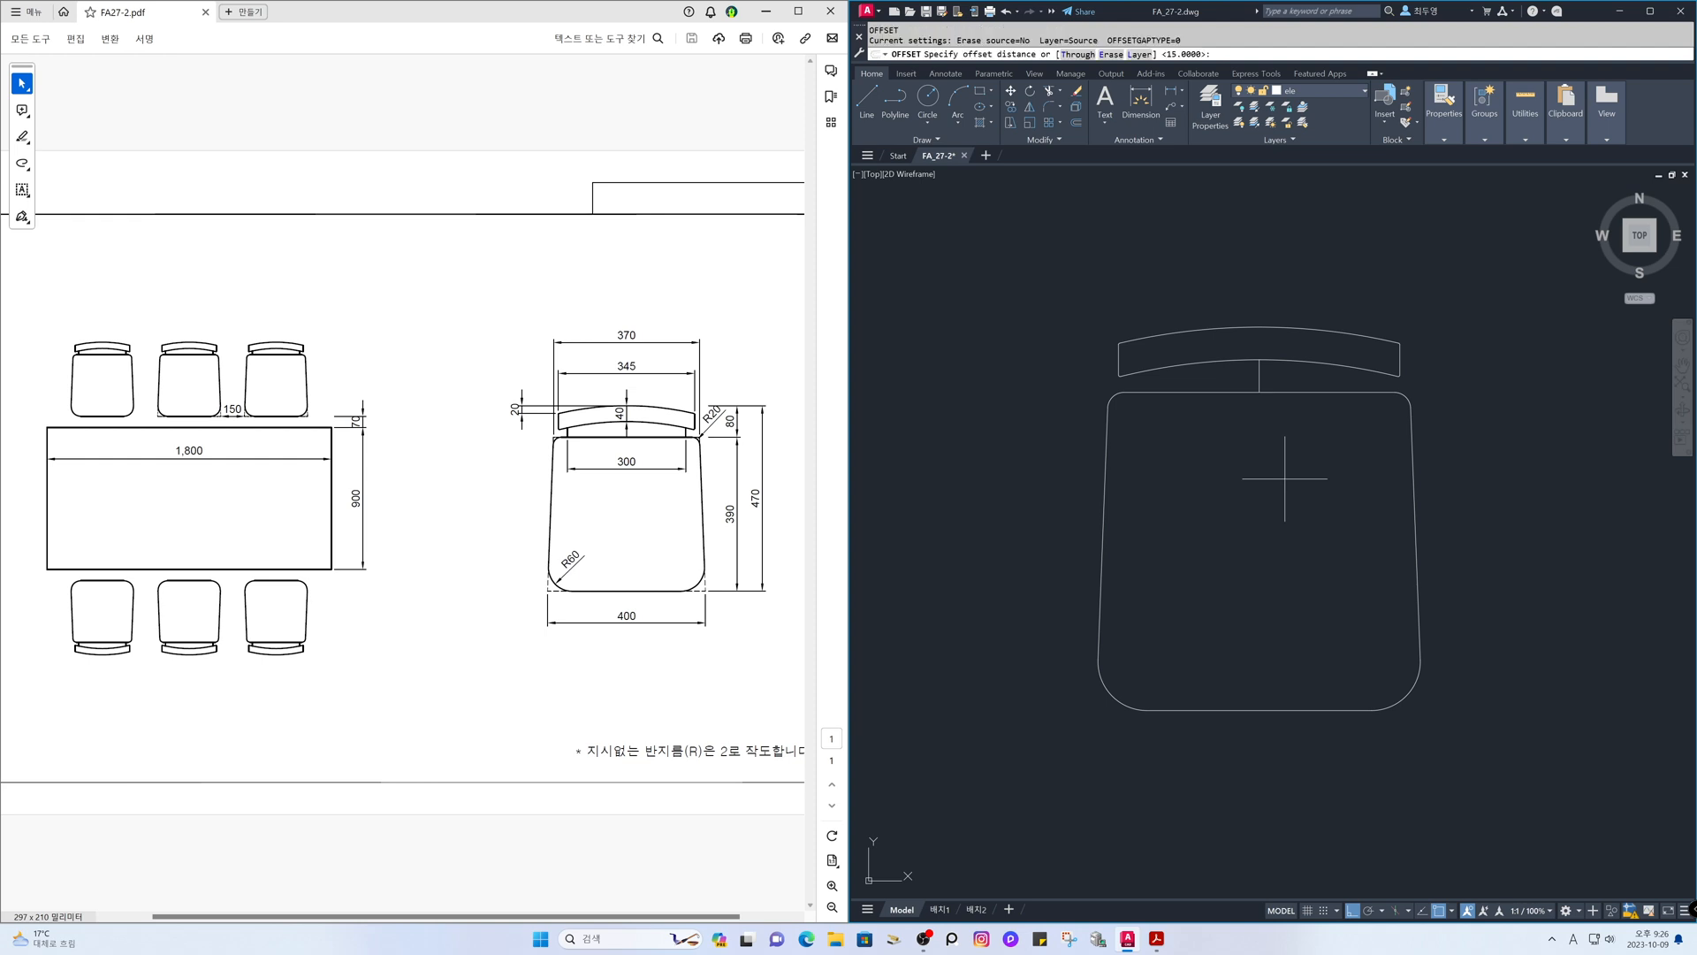
{"action": "type", "text": "150"}
{"action": "key", "text": "Return"}
{"action": "left_click", "coordinate": [1259, 381]}
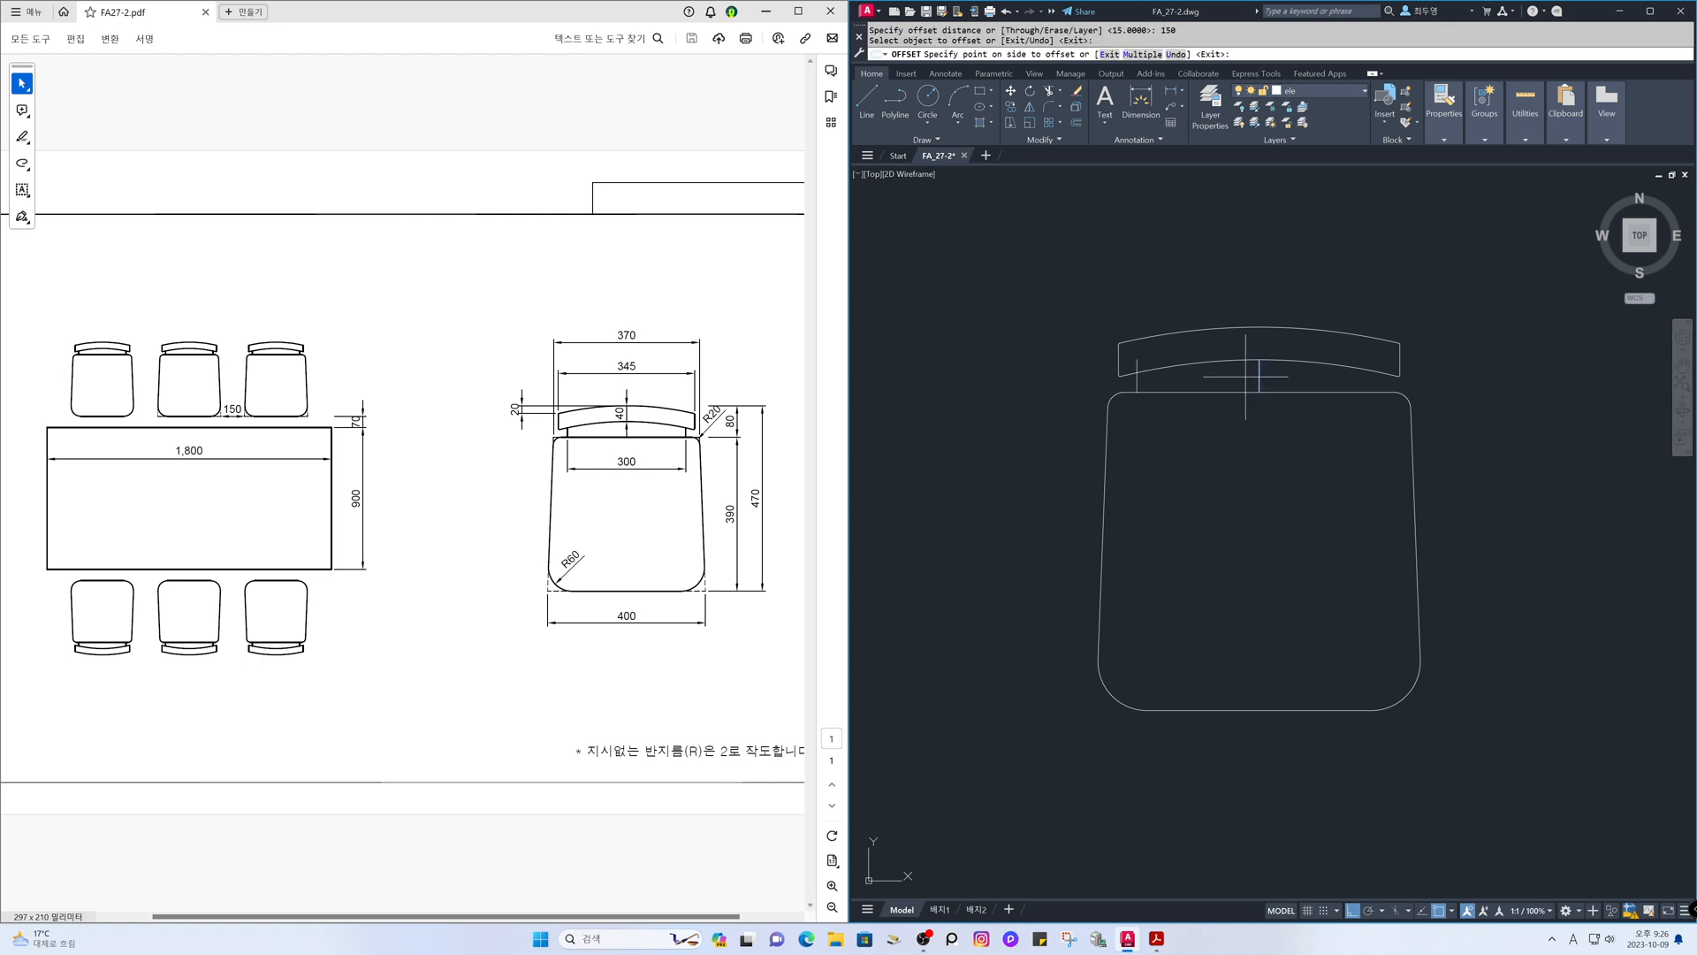
{"action": "left_click", "coordinate": [1056, 372]}
{"action": "left_click", "coordinate": [1257, 375]}
{"action": "left_click", "coordinate": [1450, 381]}
{"action": "key", "text": "Return"}
- Measure the distance between the lower ends of the two offset connector lines on the seat's top edge
{"action": "type", "text": "DI"}
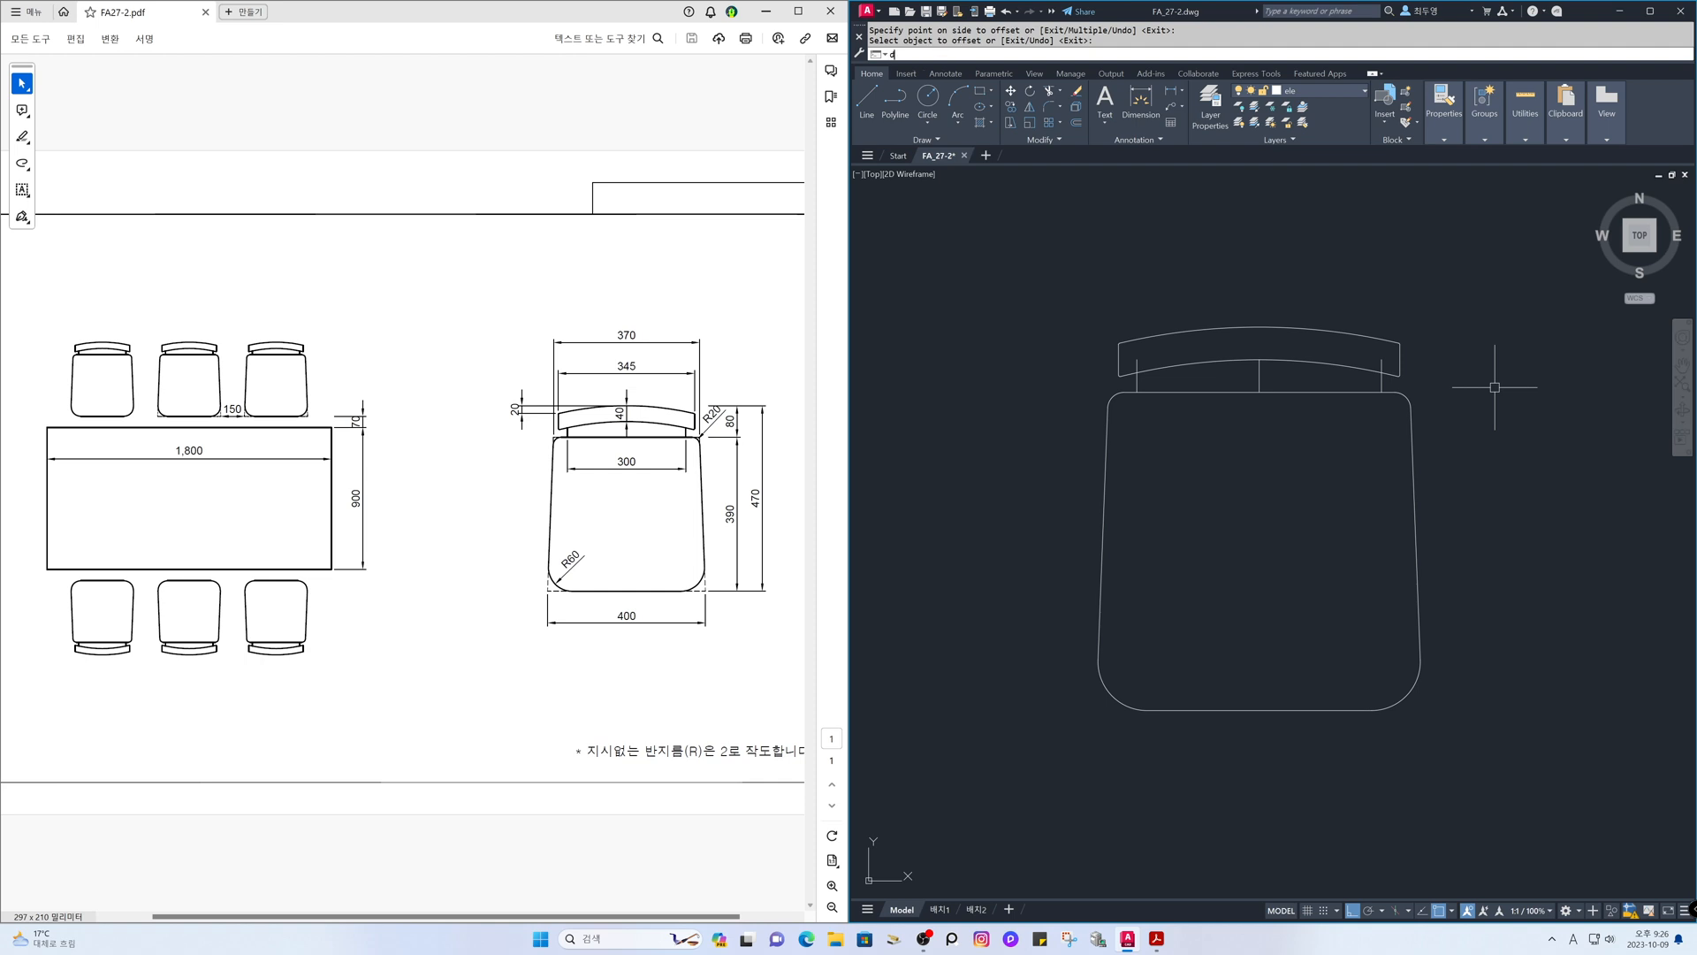
{"action": "key", "text": "Return"}
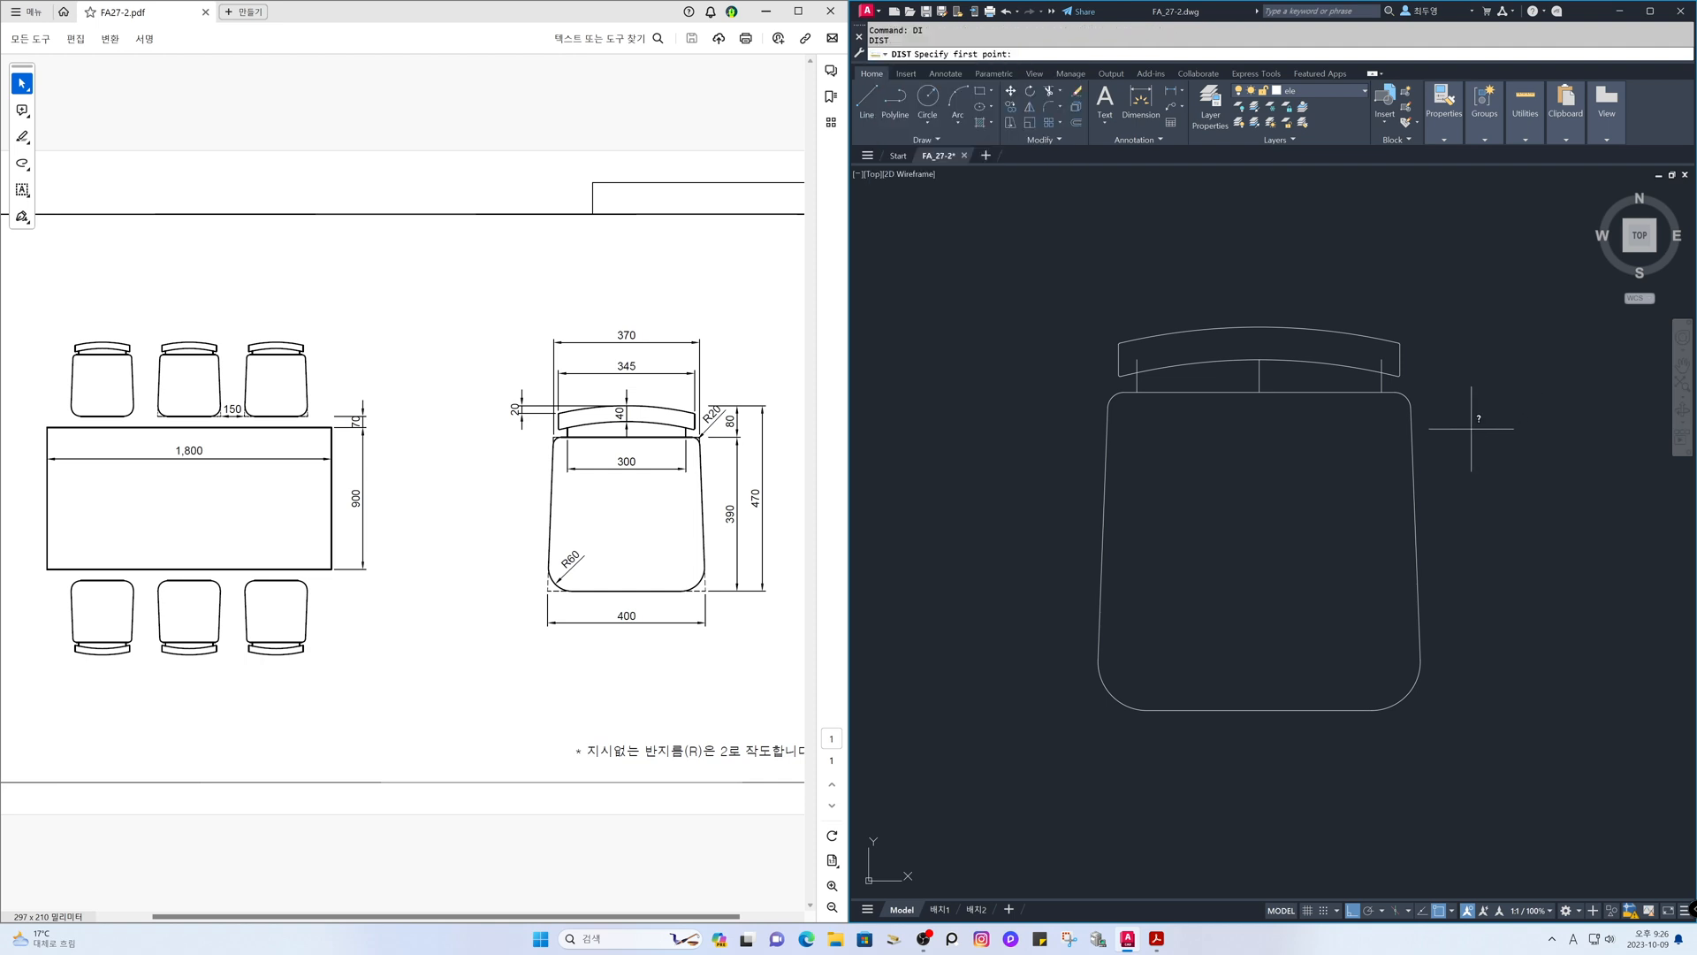
{"action": "left_click", "coordinate": [1381, 391]}
{"action": "left_click", "coordinate": [1137, 392]}
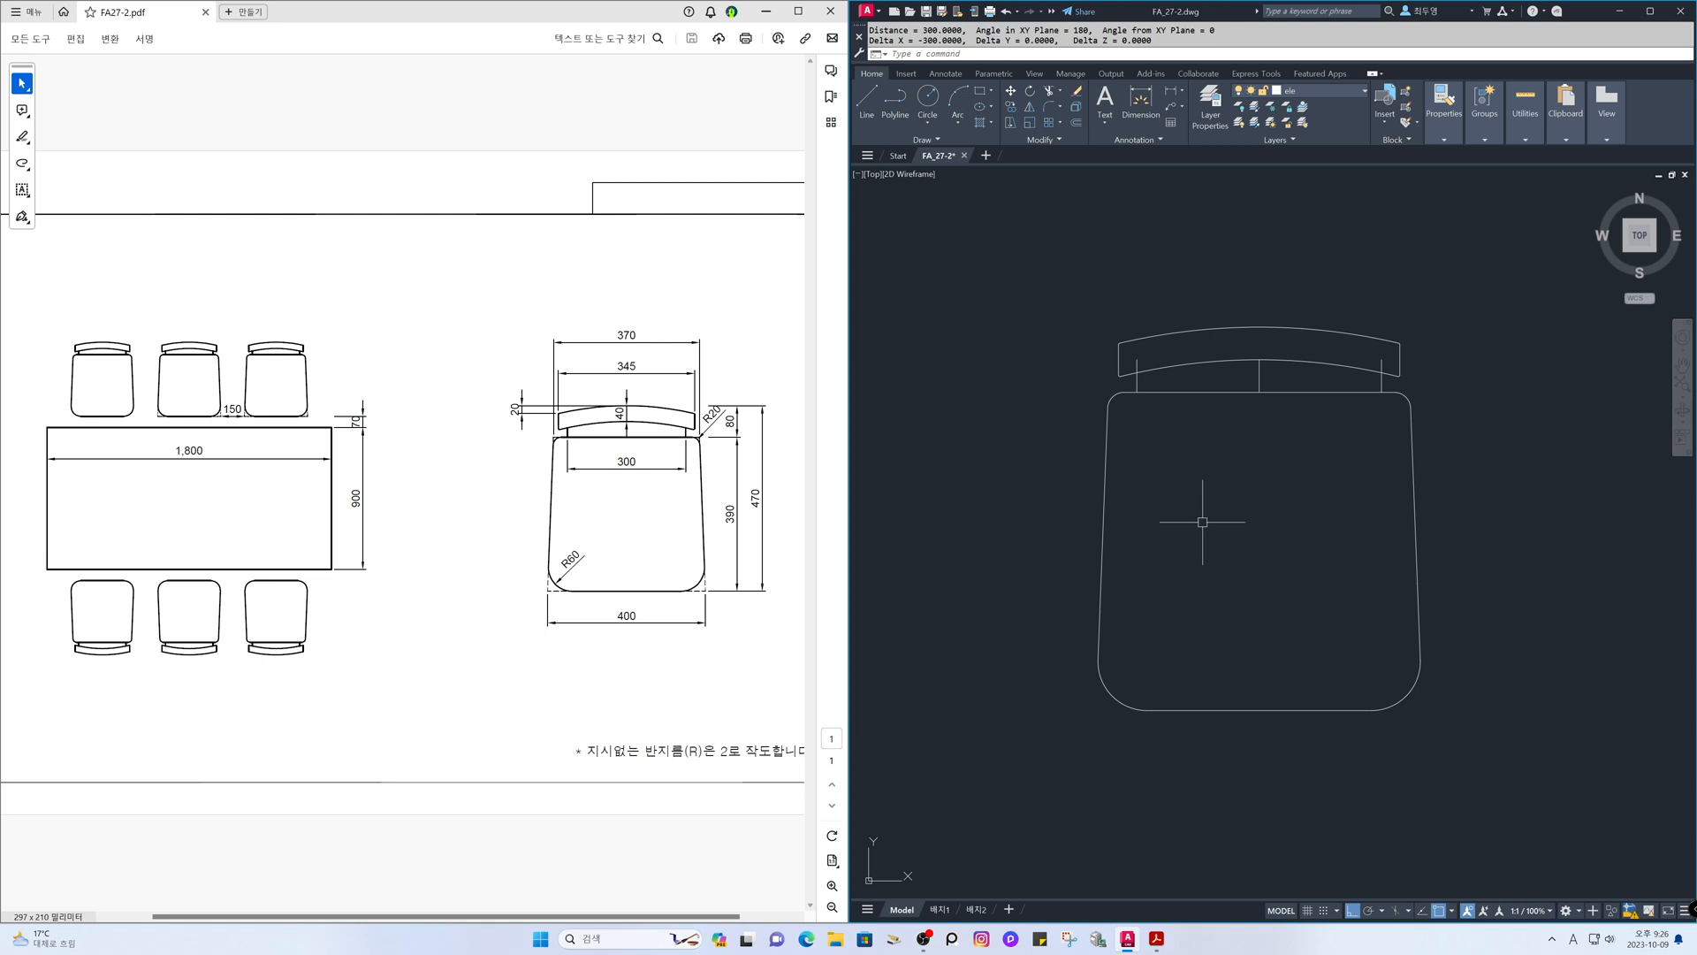
- Erase the central vertical line between the two connector lines
{"action": "type", "text": "e"}
{"action": "key", "text": "Return"}
{"action": "left_click", "coordinate": [1255, 375]}
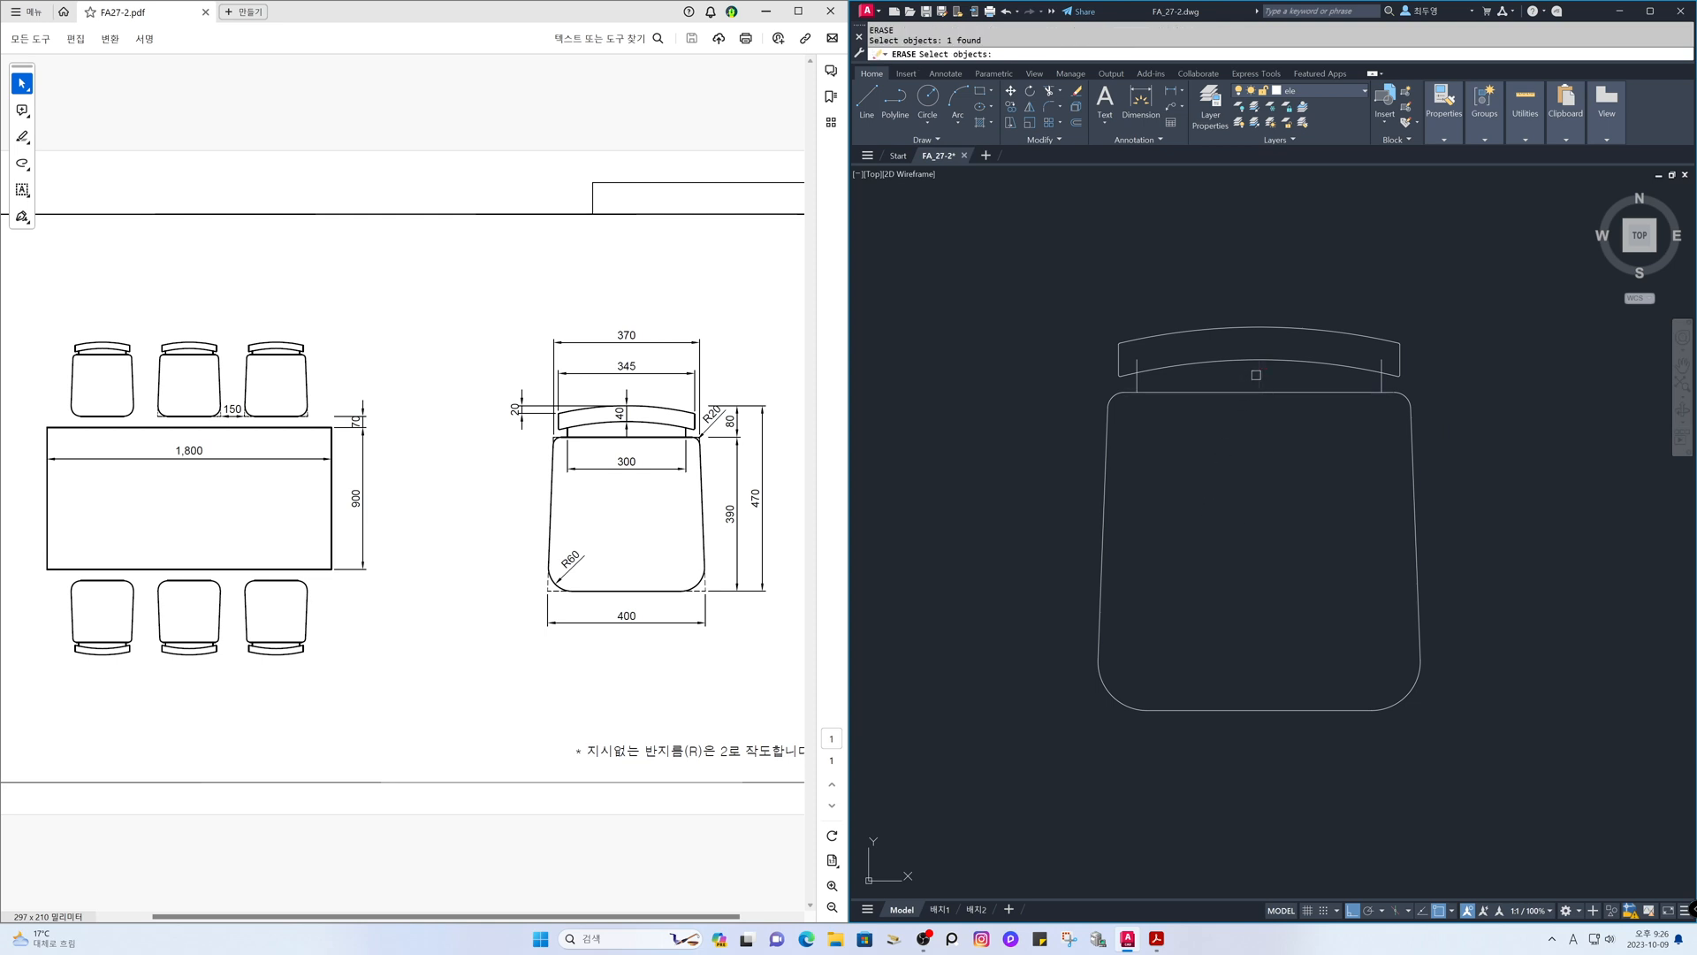
{"action": "key", "text": "Return"}
- Trim the ends of both connector lines that project above the lower backrest arc
{"action": "type", "text": "tr"}
{"action": "key", "text": "Return"}
{"action": "key", "text": "Return"}
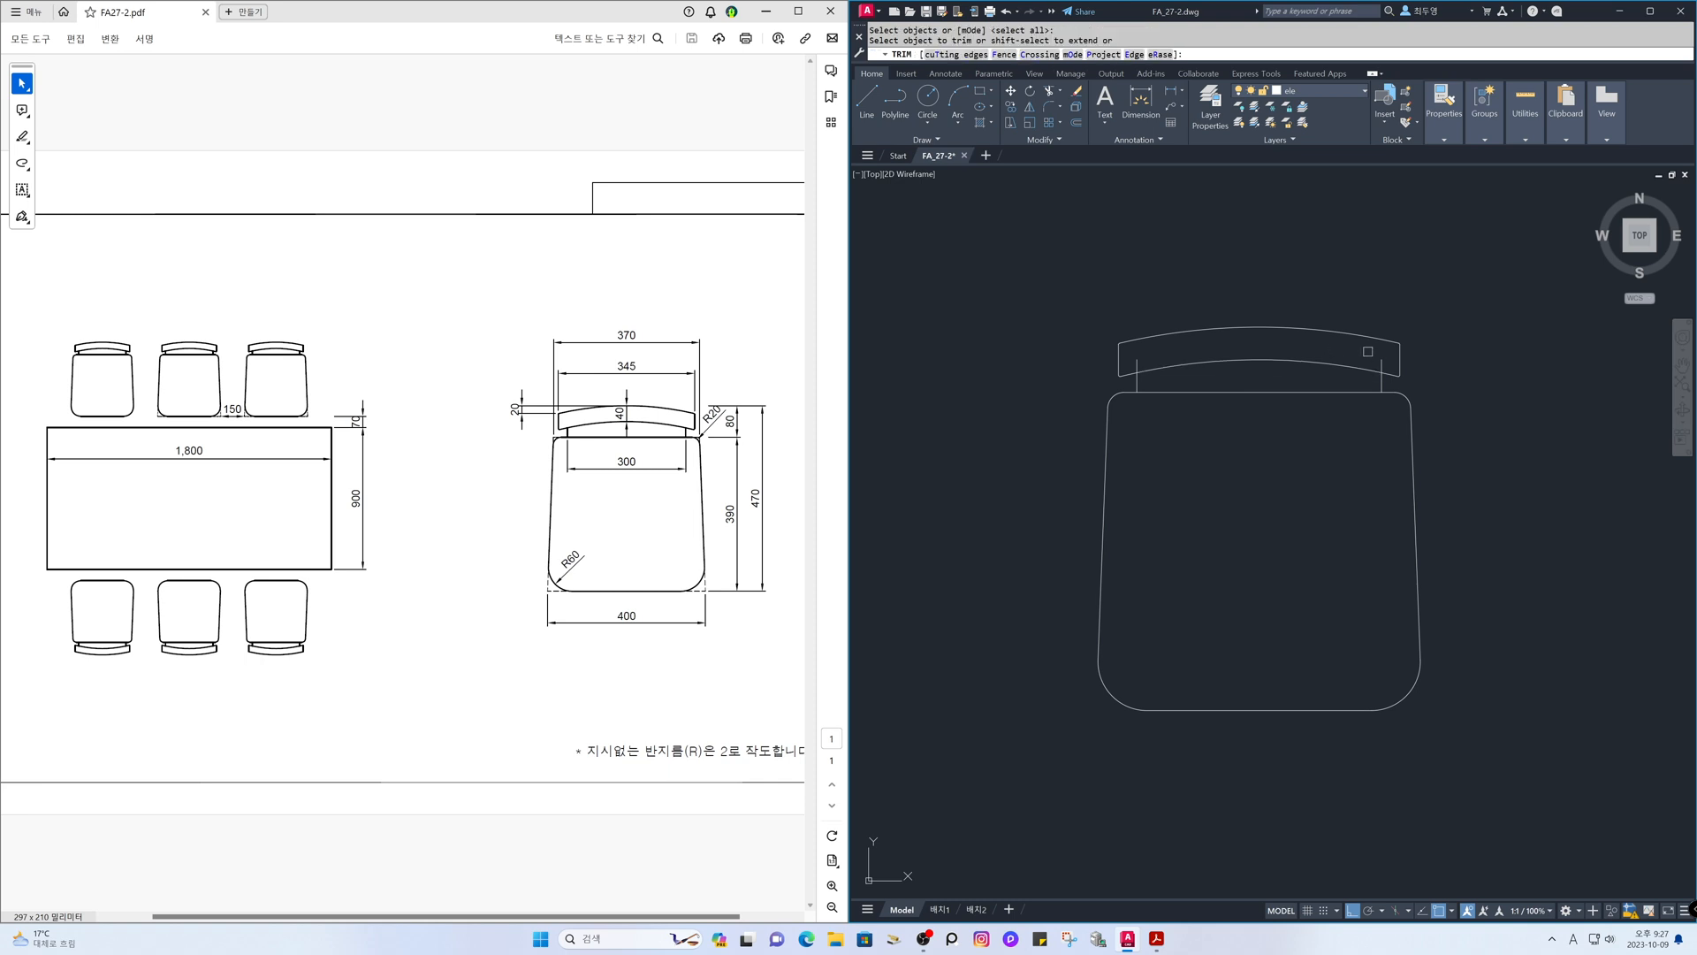
{"action": "left_click", "coordinate": [1379, 359]}
{"action": "key", "text": "Return"}
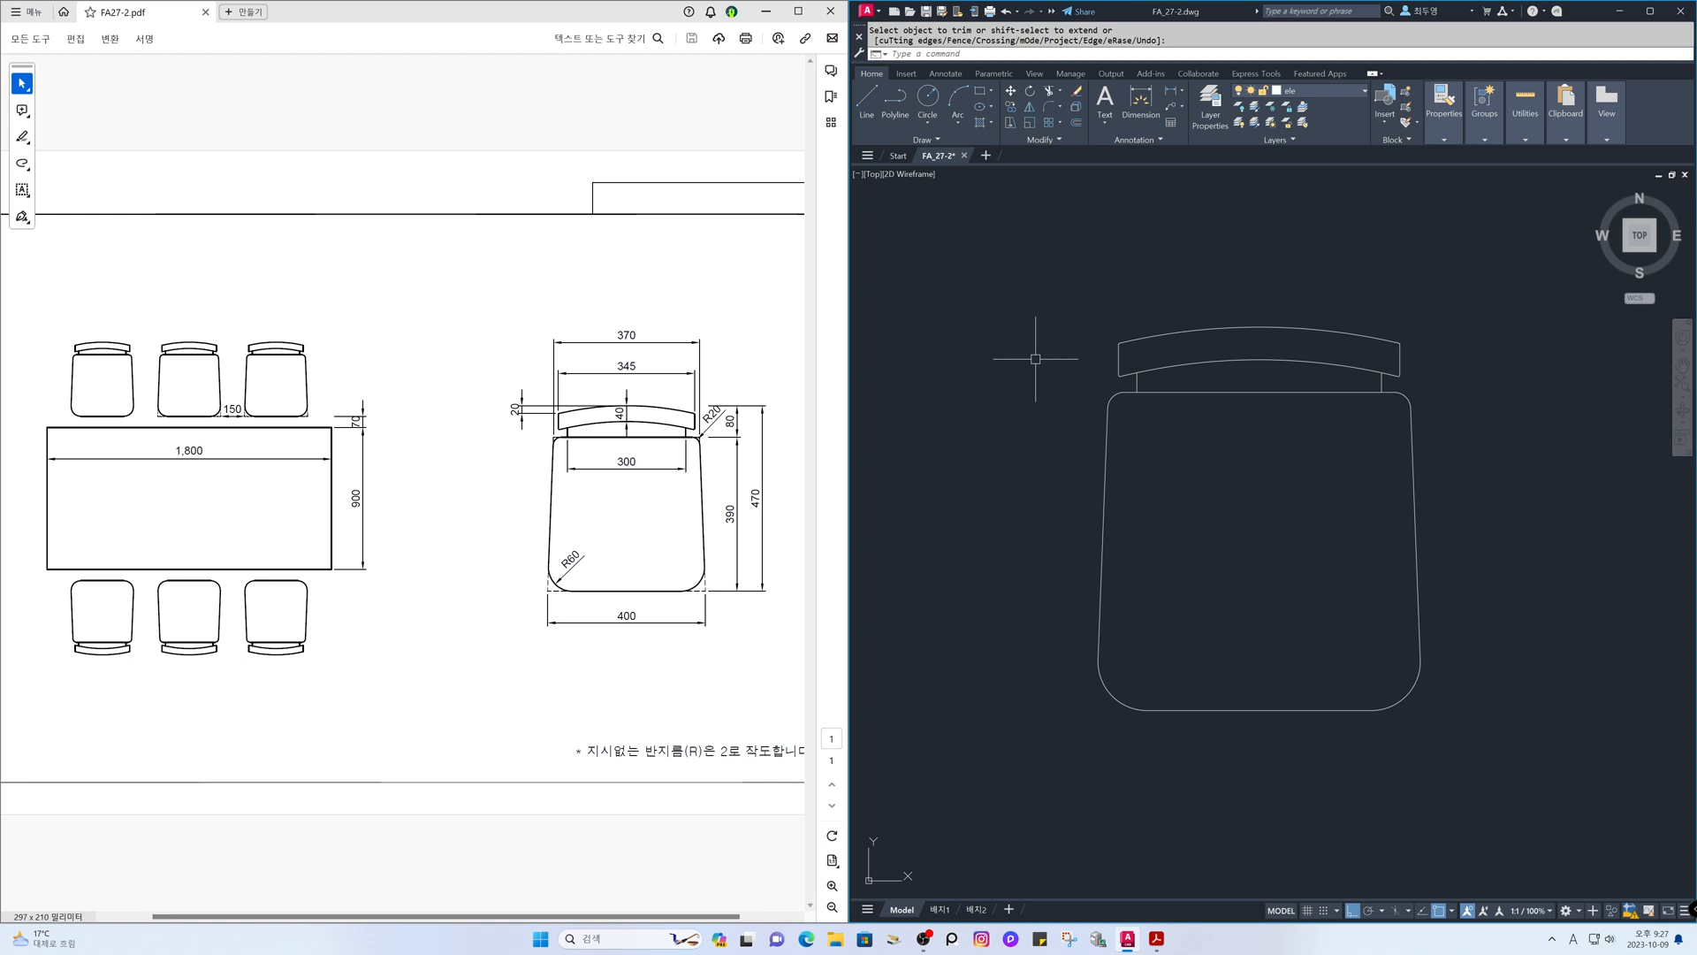
- Measure the chair's overall height from the midpoint of the upper backrest arc to the seat's bottom edge
{"action": "type", "text": "DI"}
{"action": "key", "text": "Return"}
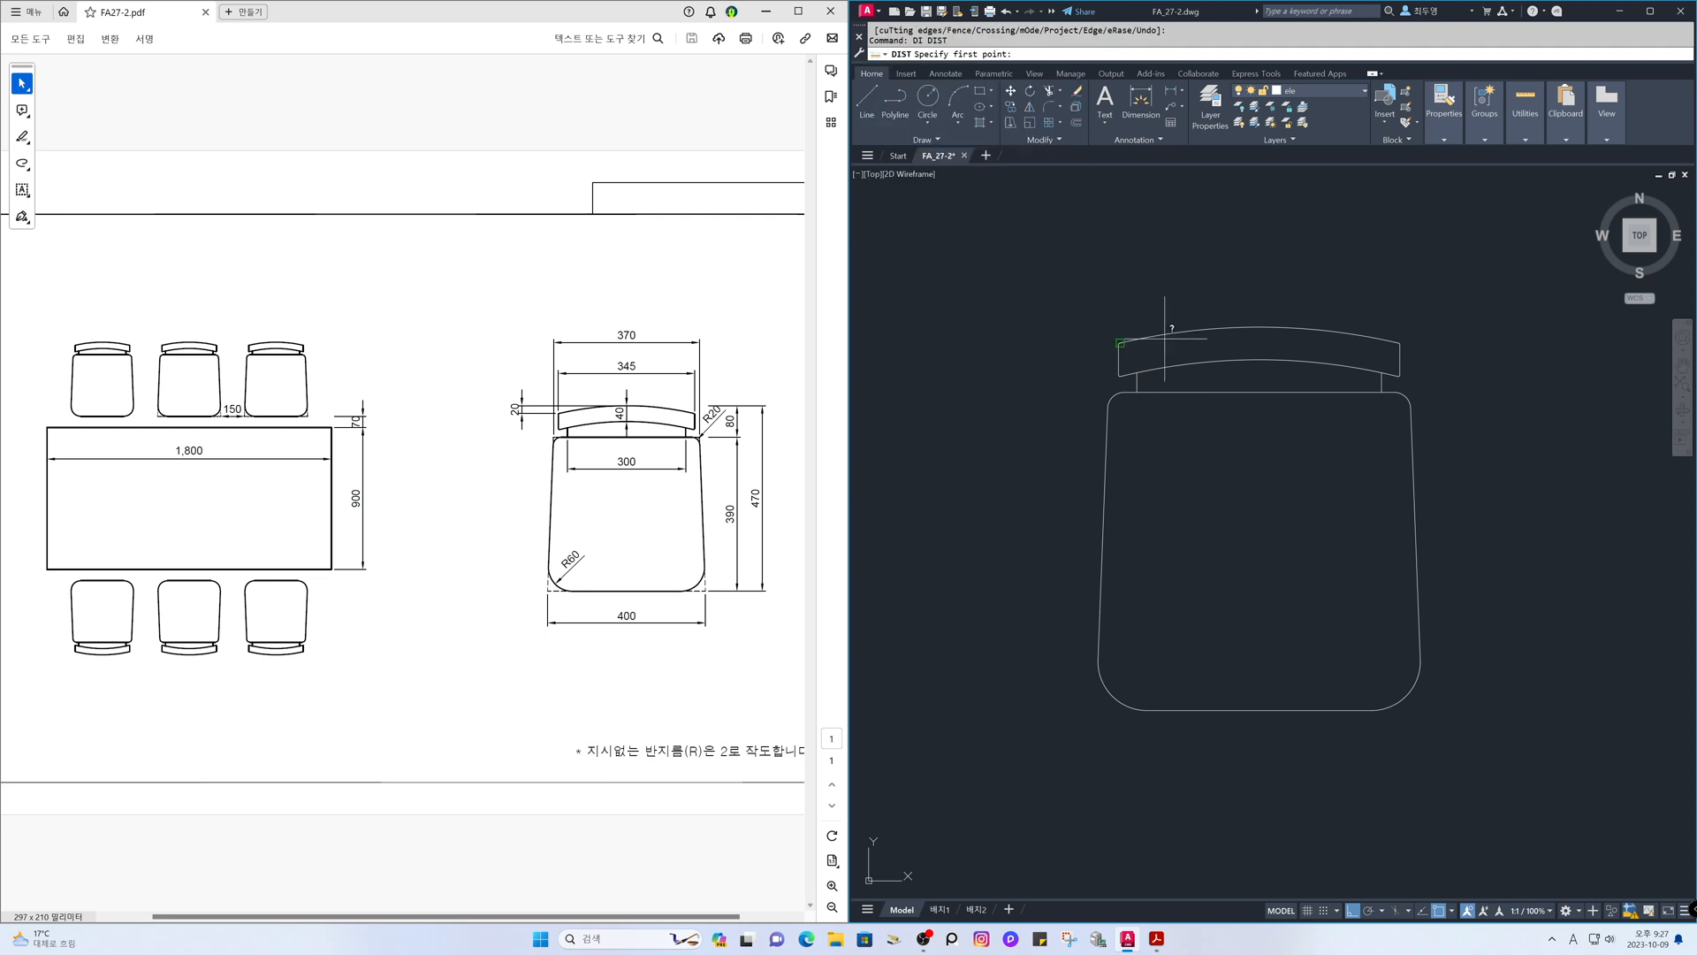
{"action": "left_click", "coordinate": [1245, 326]}
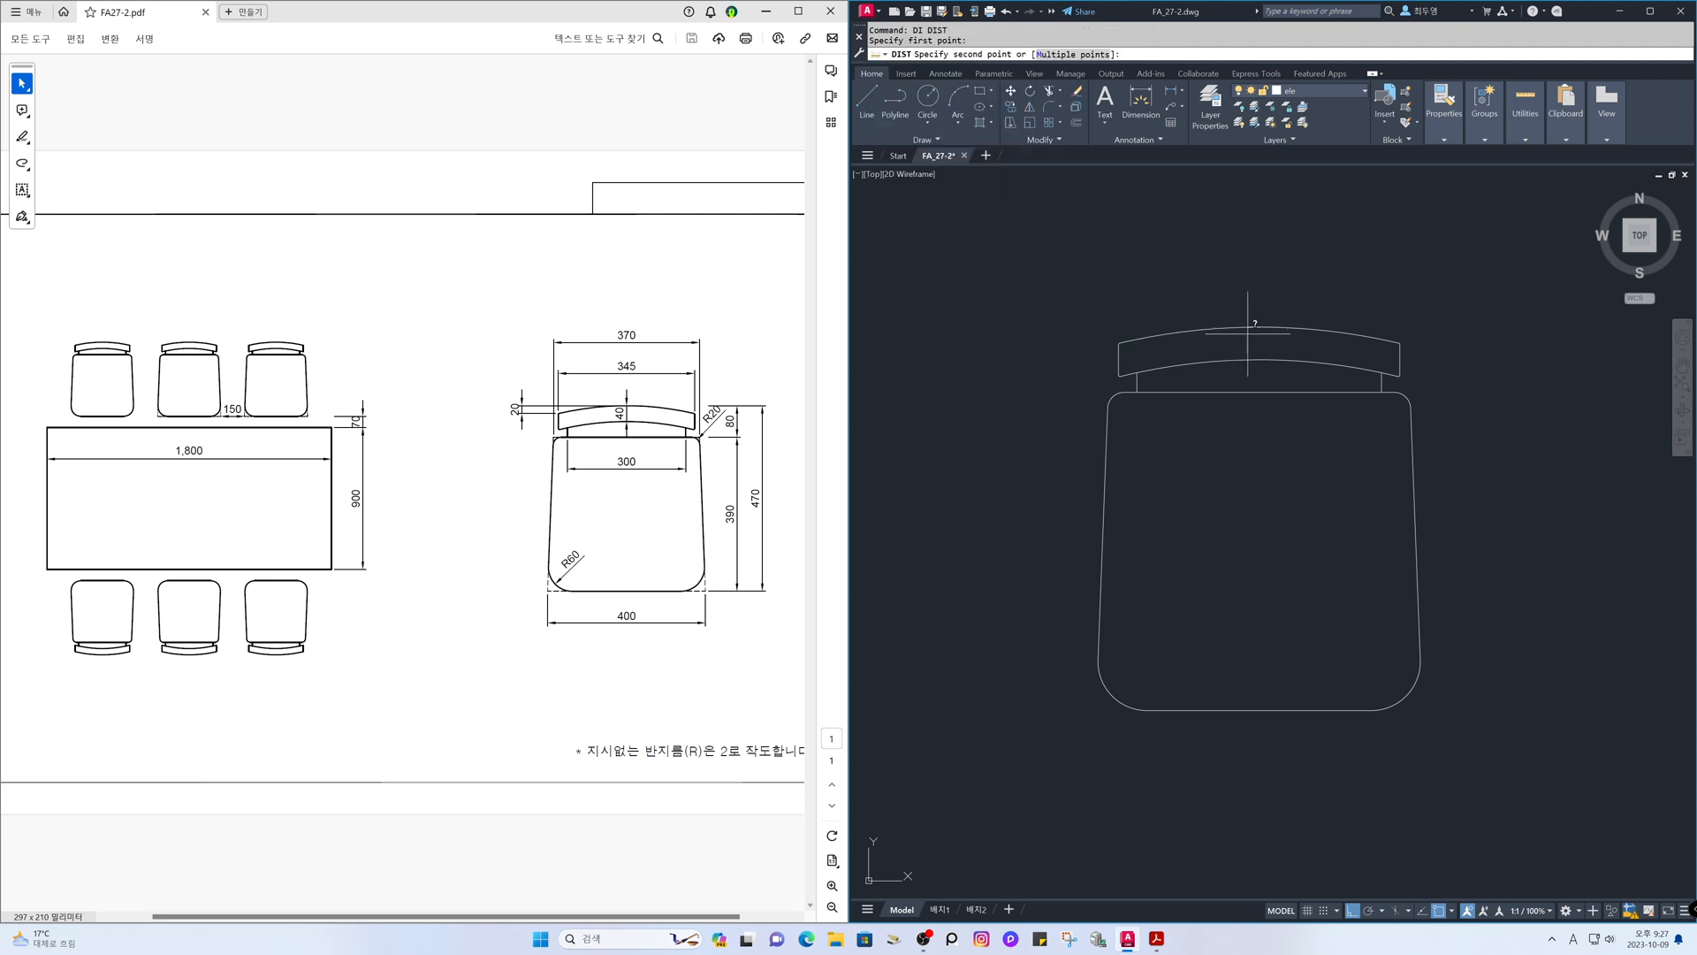
{"action": "left_click", "coordinate": [1289, 705]}
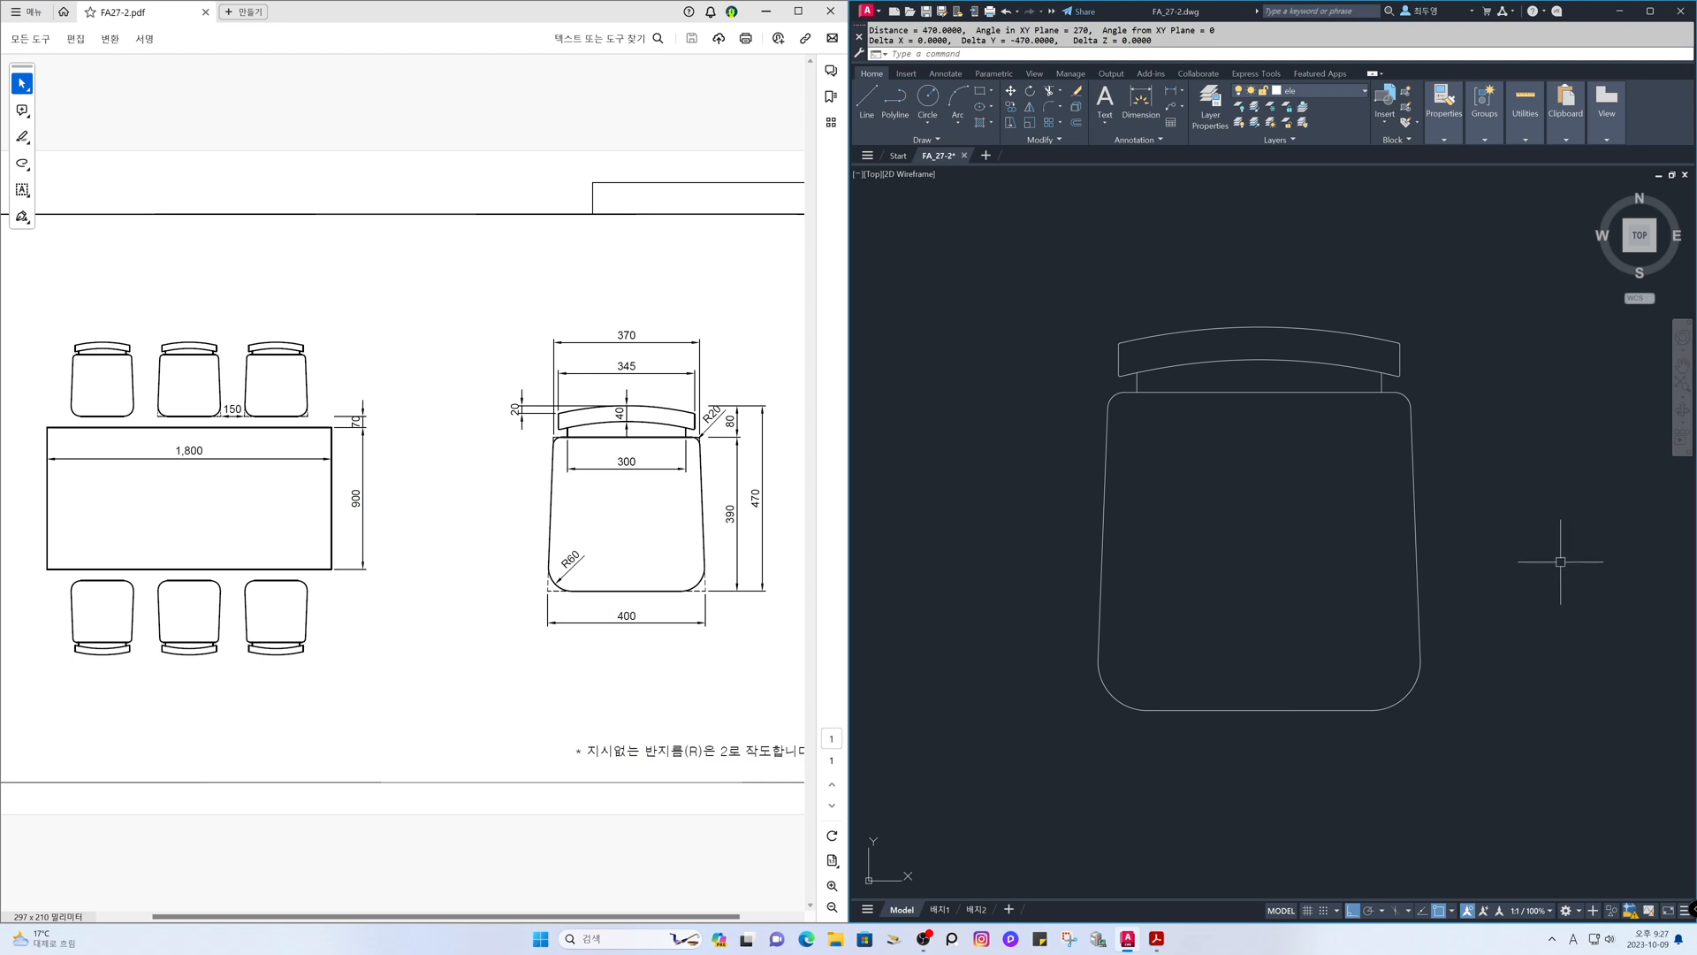
- Move the whole chair horizontally to the left side of the drawing area to free space for the table
{"action": "type", "text": "z"}
{"action": "key", "text": "Return"}
{"action": "type", "text": "a"}
{"action": "key", "text": "Return"}
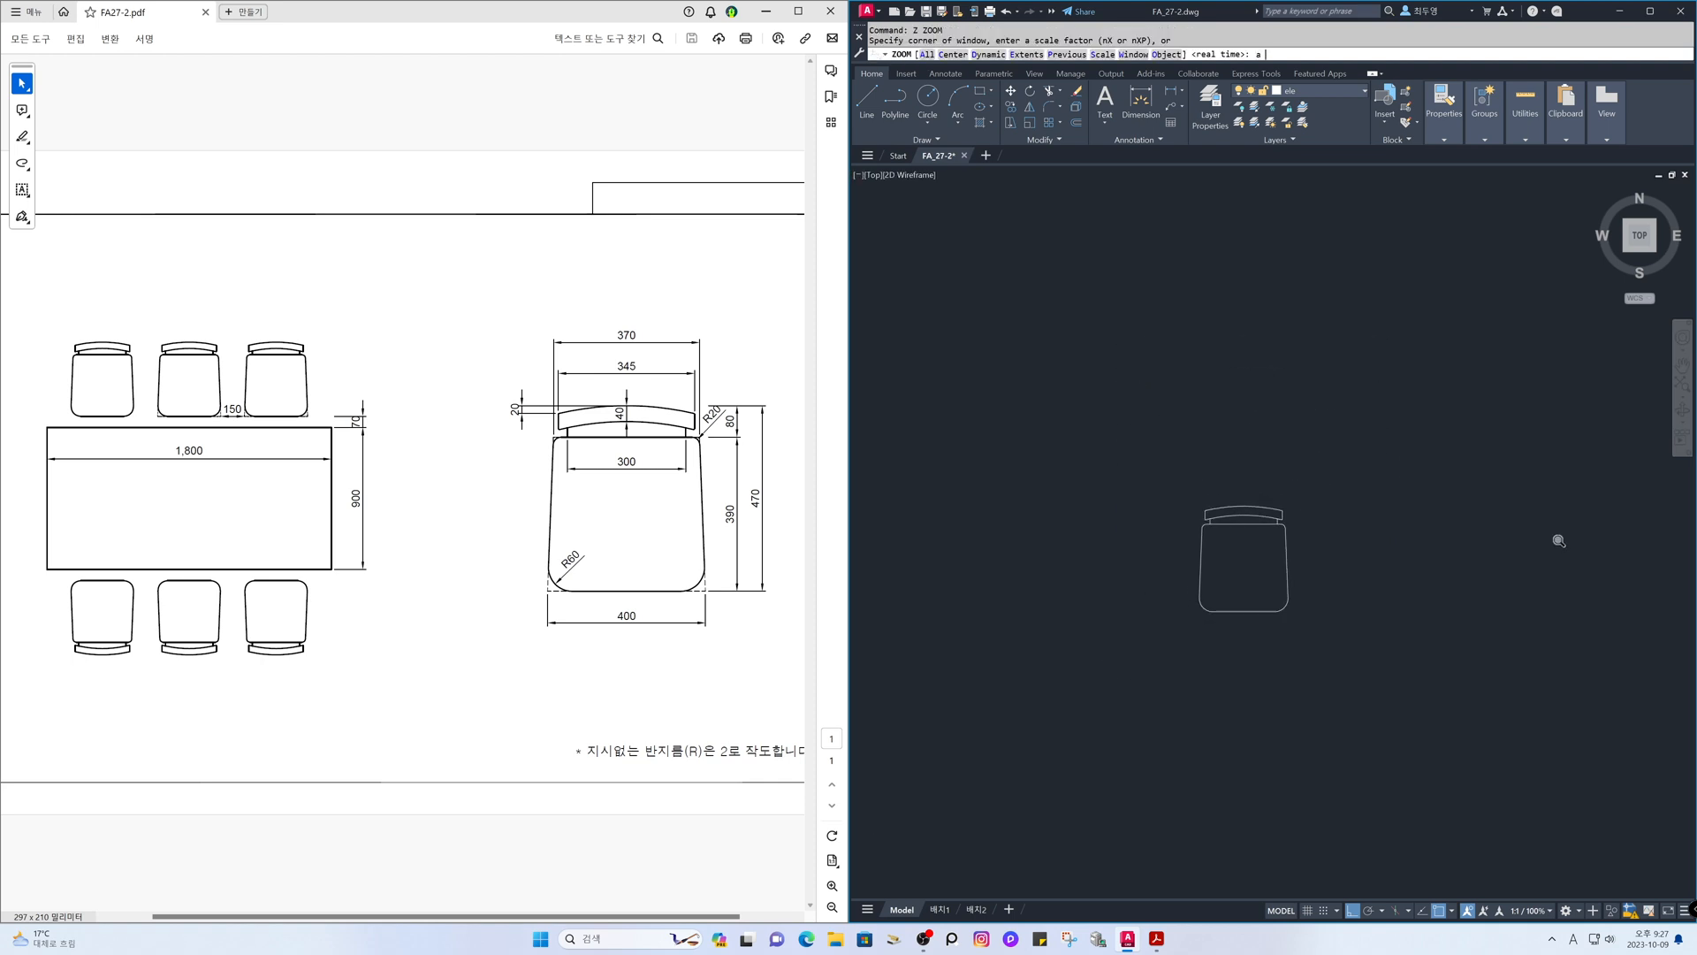
{"action": "key", "text": "Return"}
{"action": "type", "text": "m"}
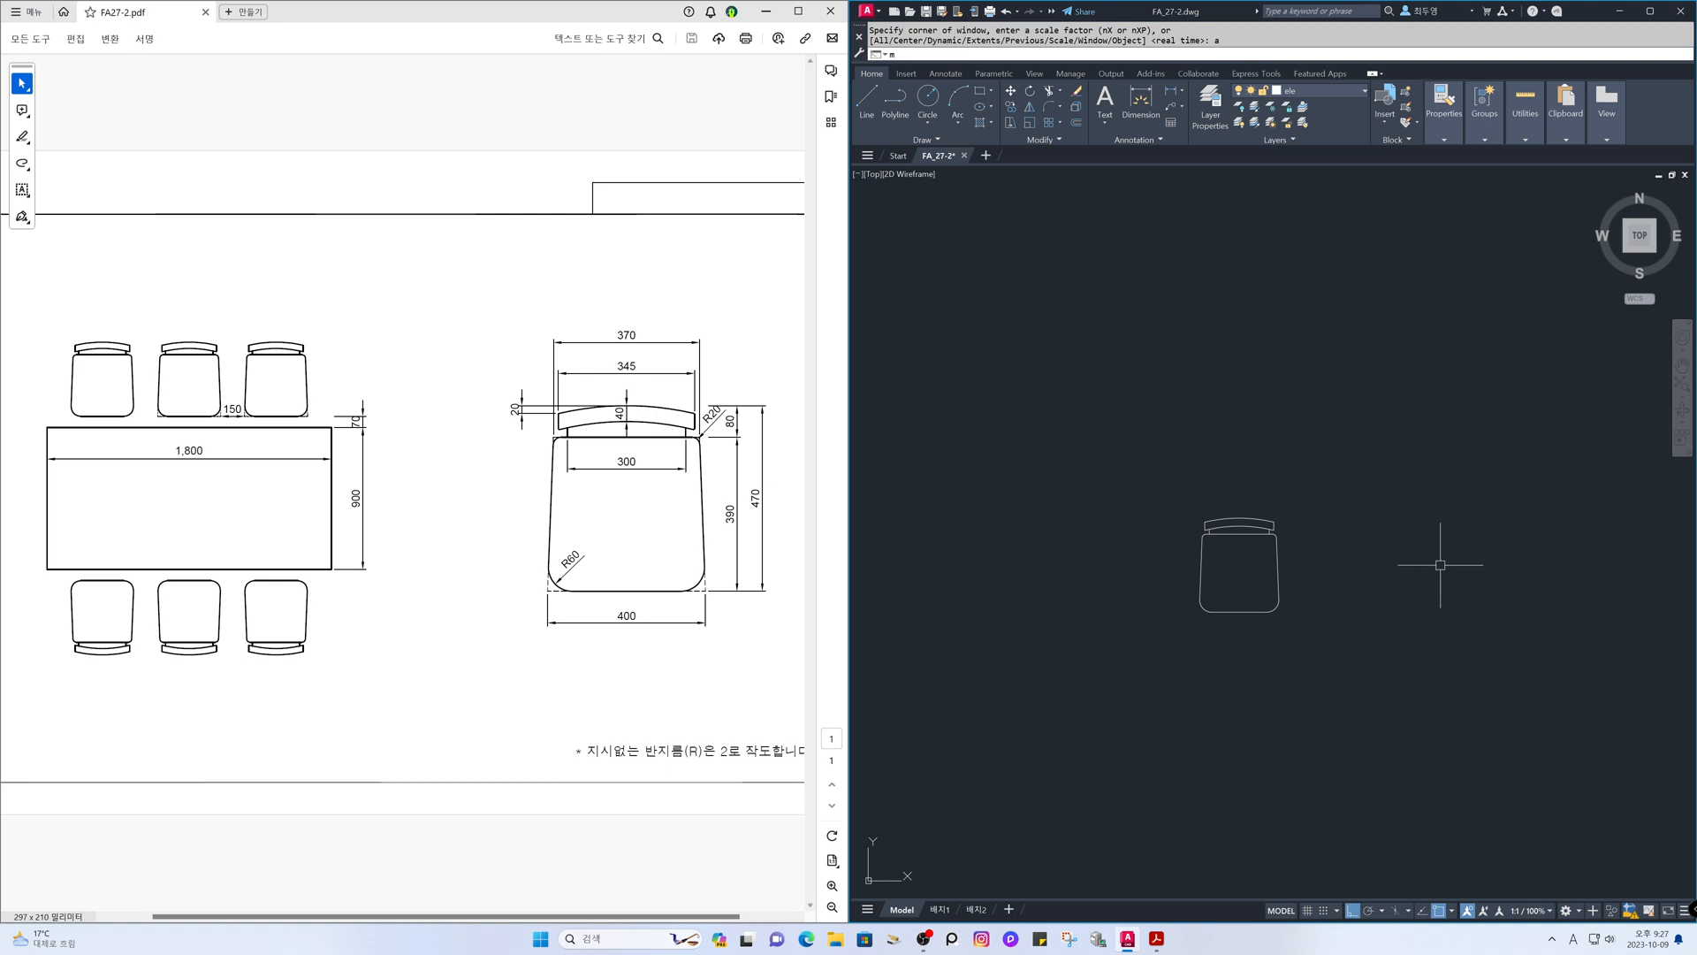
{"action": "key", "text": "Return"}
{"action": "left_click", "coordinate": [1174, 478]}
{"action": "left_click", "coordinate": [1362, 685]}
{"action": "key", "text": "Return"}
{"action": "left_click", "coordinate": [1257, 405]}
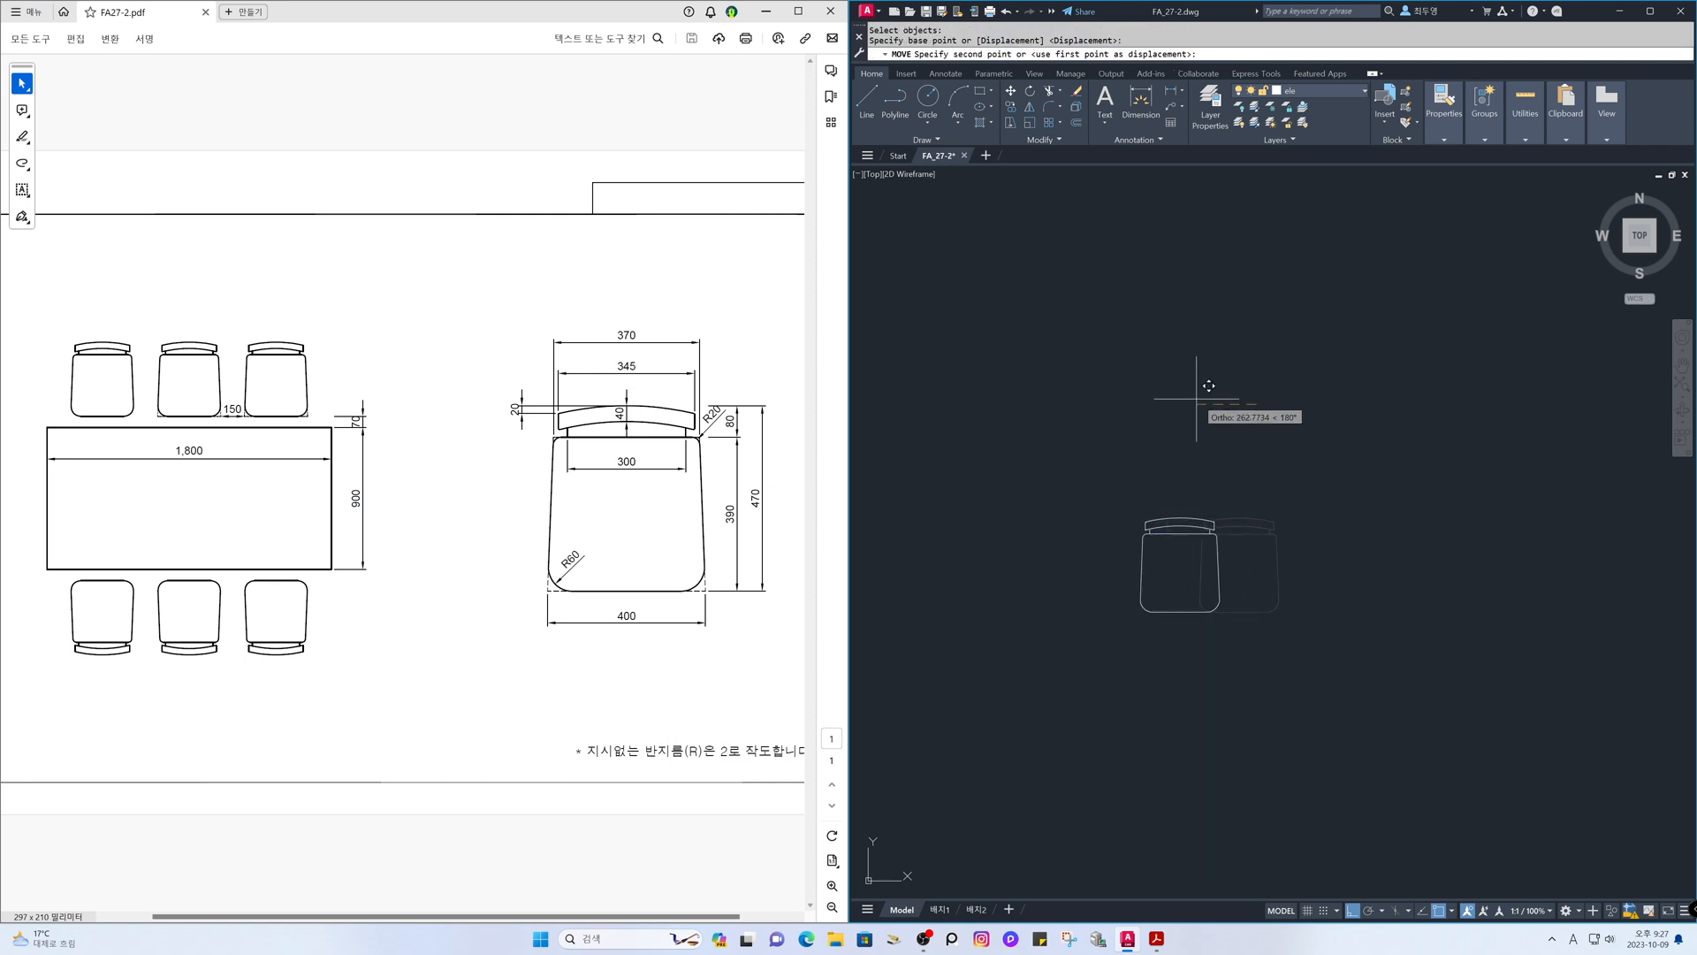
{"action": "left_click", "coordinate": [973, 400]}
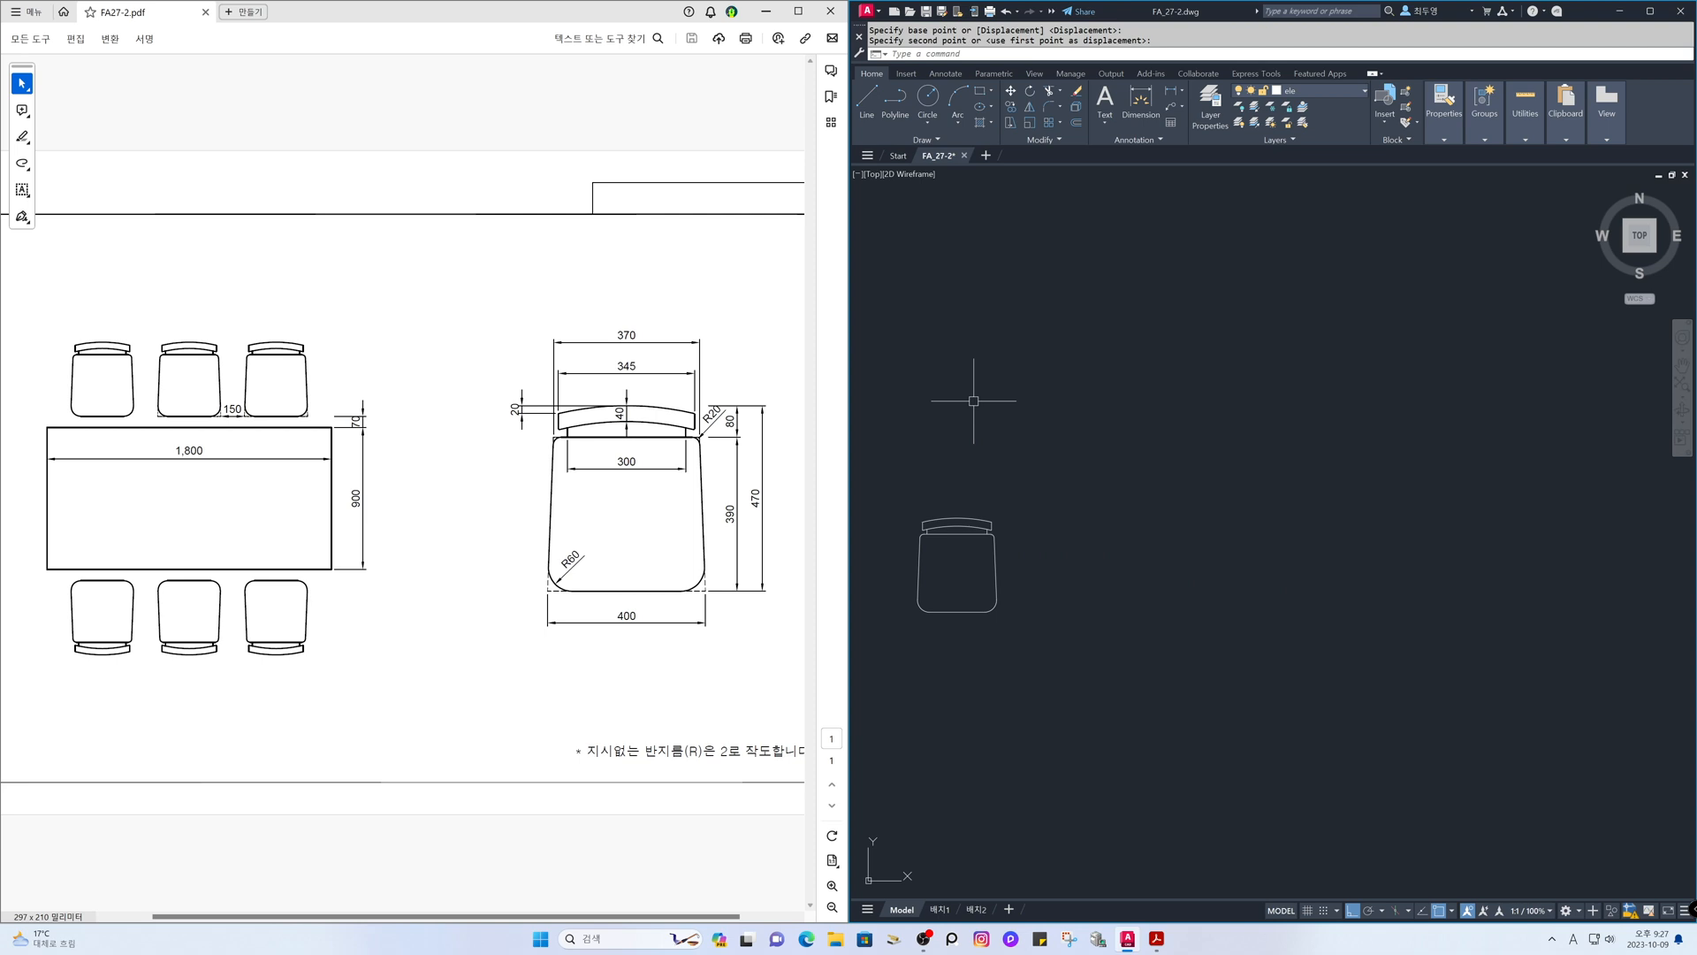
- Draw the table to the right of the chair as a rectangle 1800 long and 900 wide, using the Dimensions option
{"action": "type", "text": "rec"}
{"action": "key", "text": "Return"}
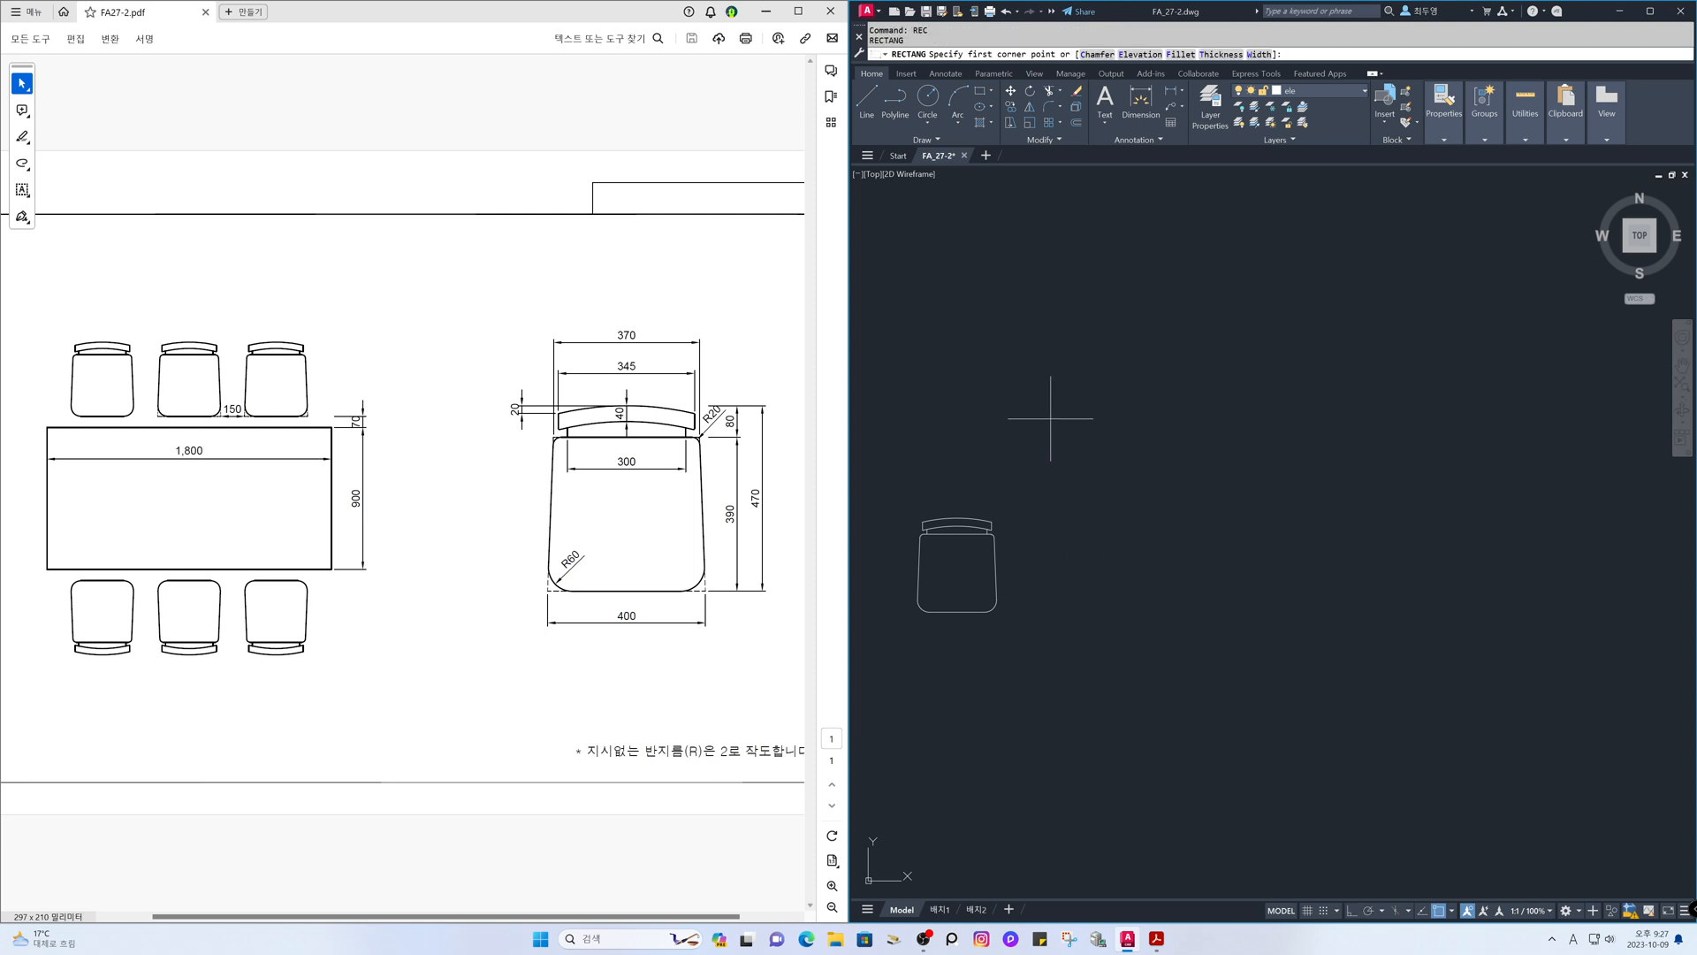
{"action": "left_click", "coordinate": [1109, 656]}
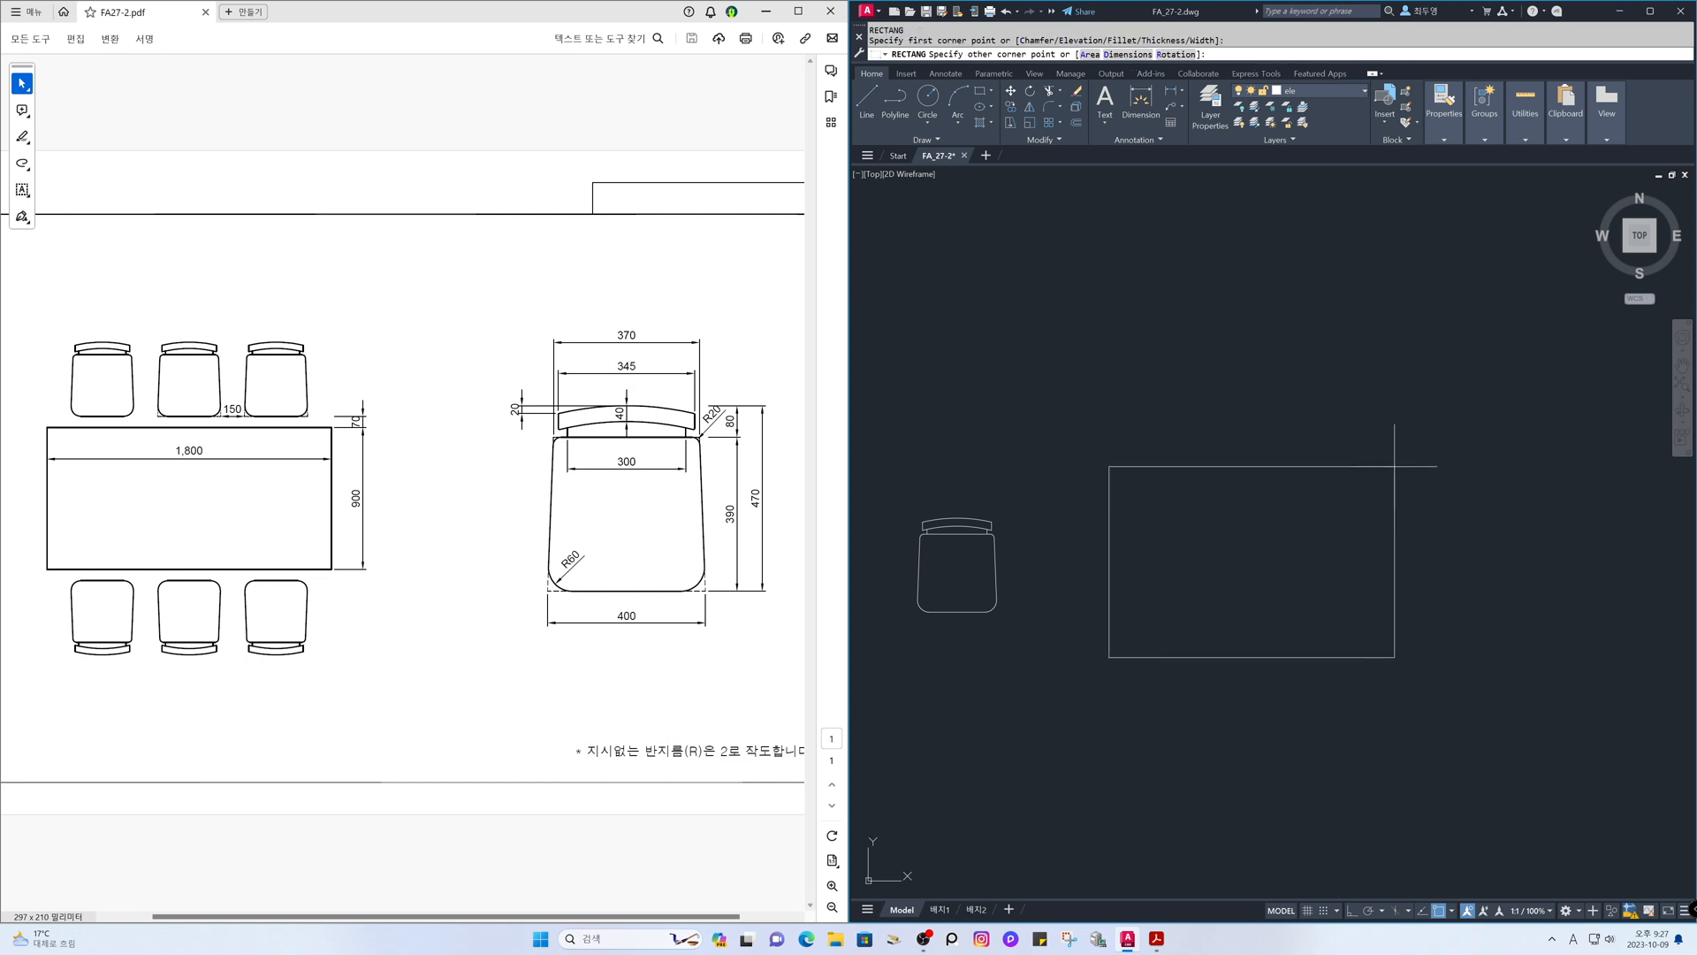
{"action": "type", "text": "d"}
{"action": "key", "text": "Return"}
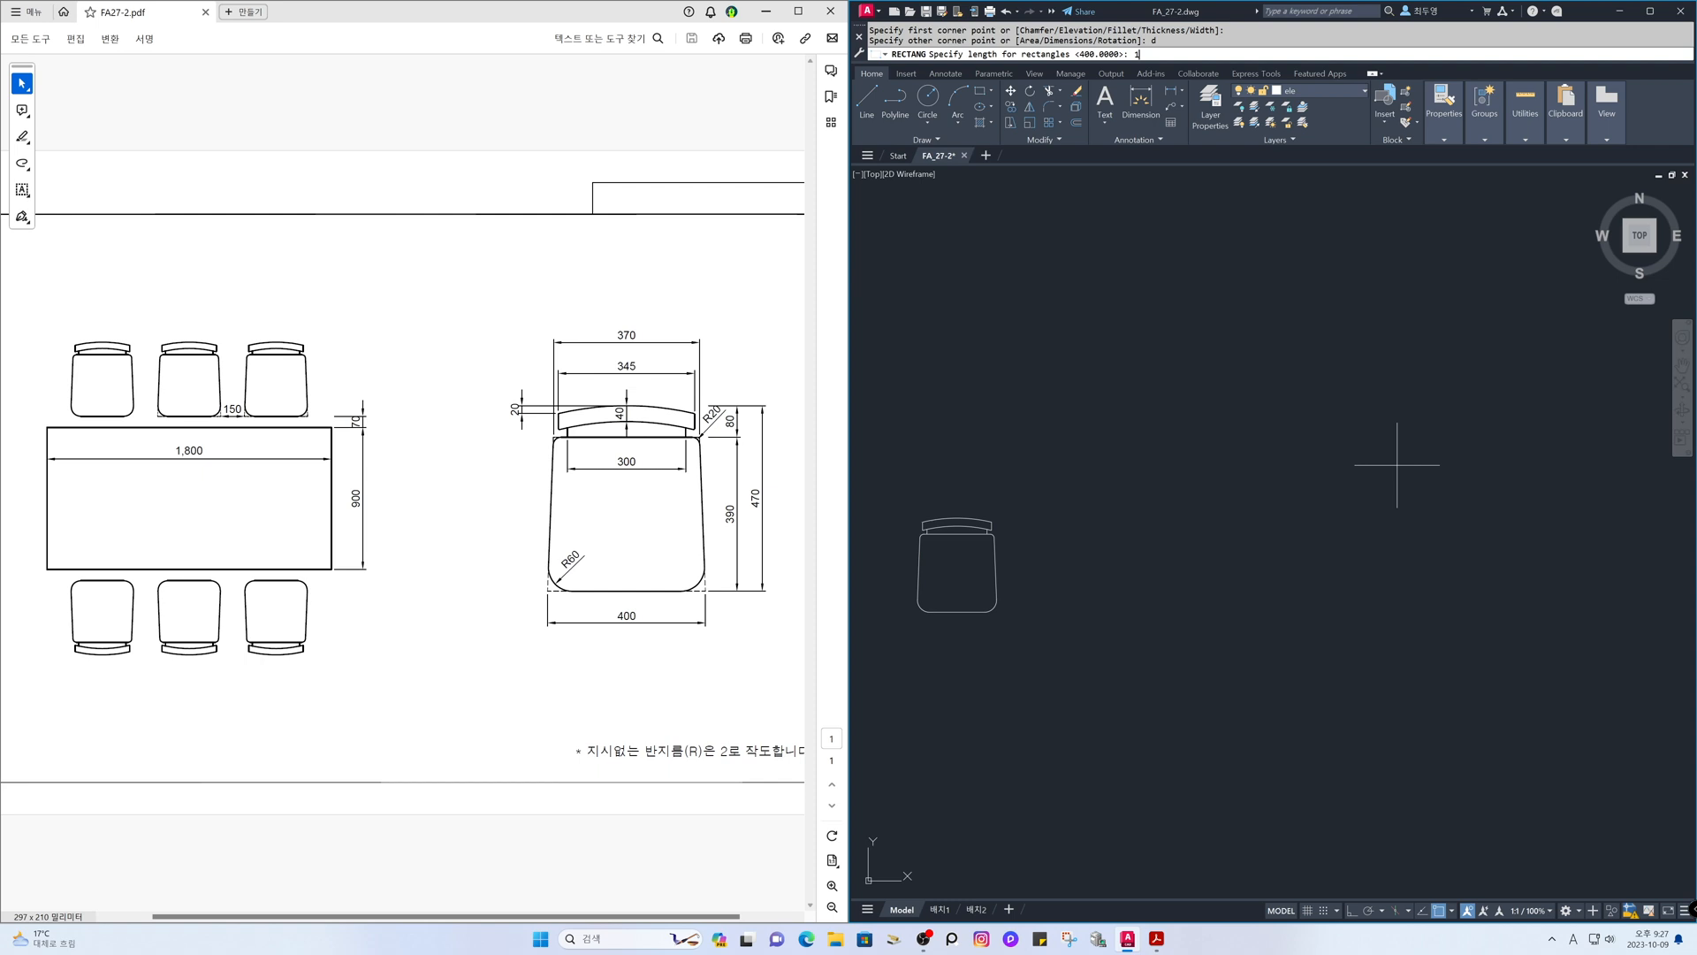
{"action": "key", "text": "Return"}
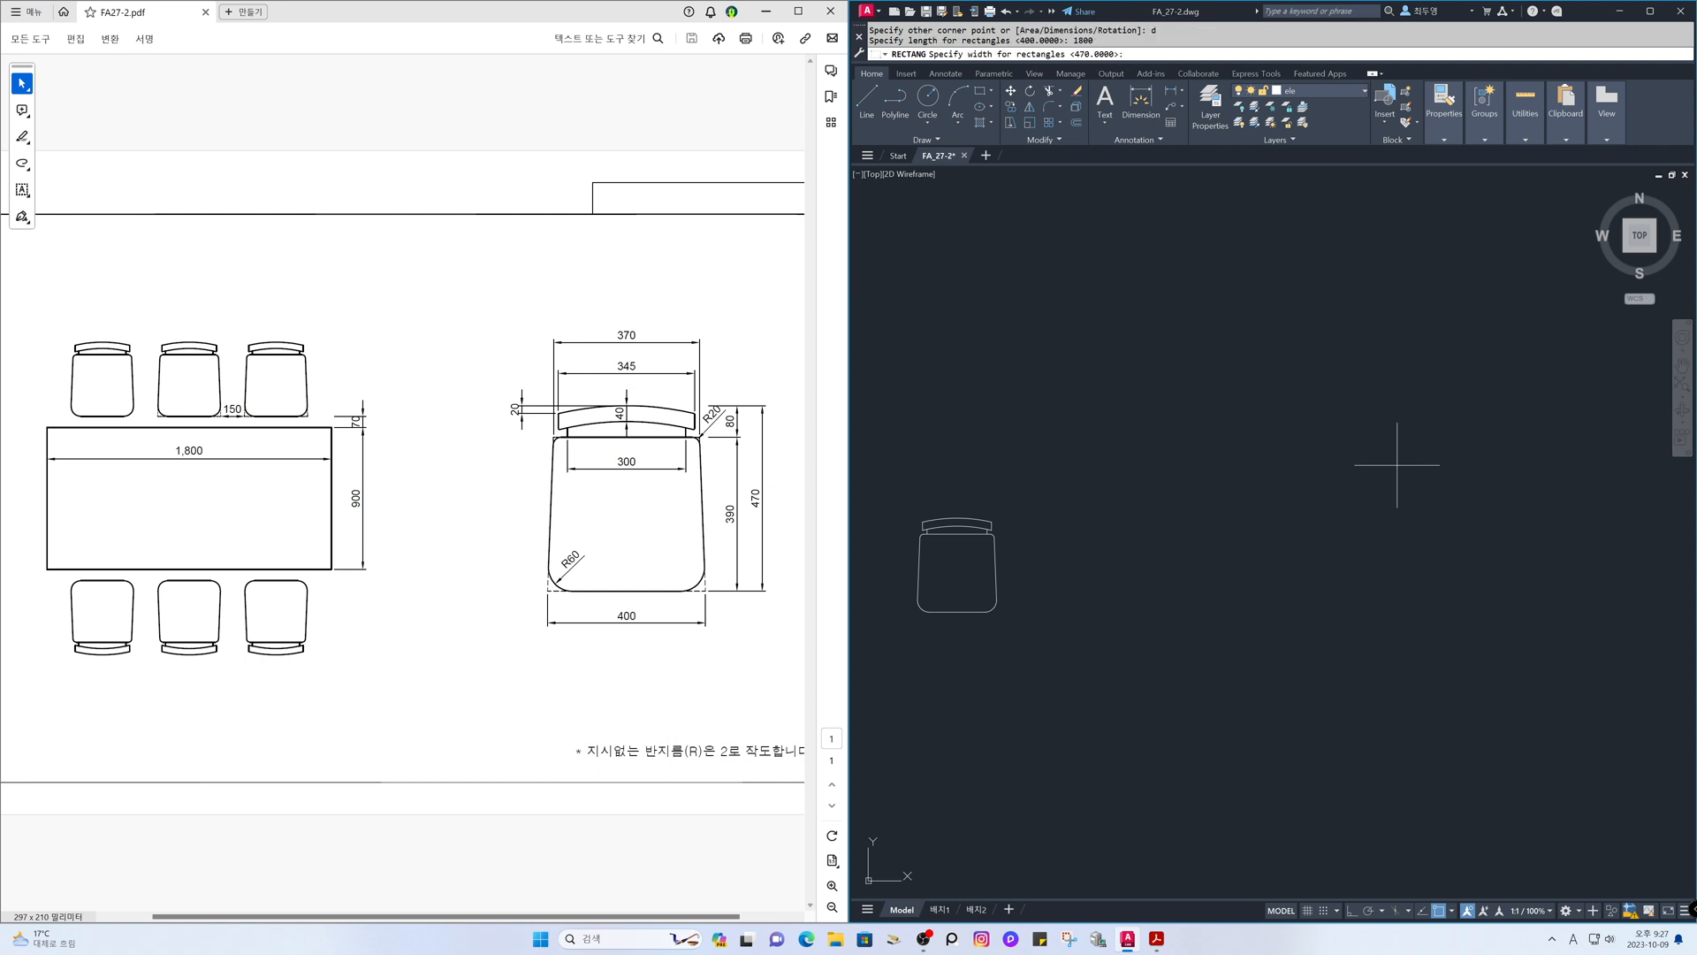
{"action": "key", "text": "Return"}
{"action": "left_click", "coordinate": [1357, 536]}
- Measure the table rectangle's top edge and left edge
{"action": "type", "text": "DI"}
{"action": "key", "text": "Return"}
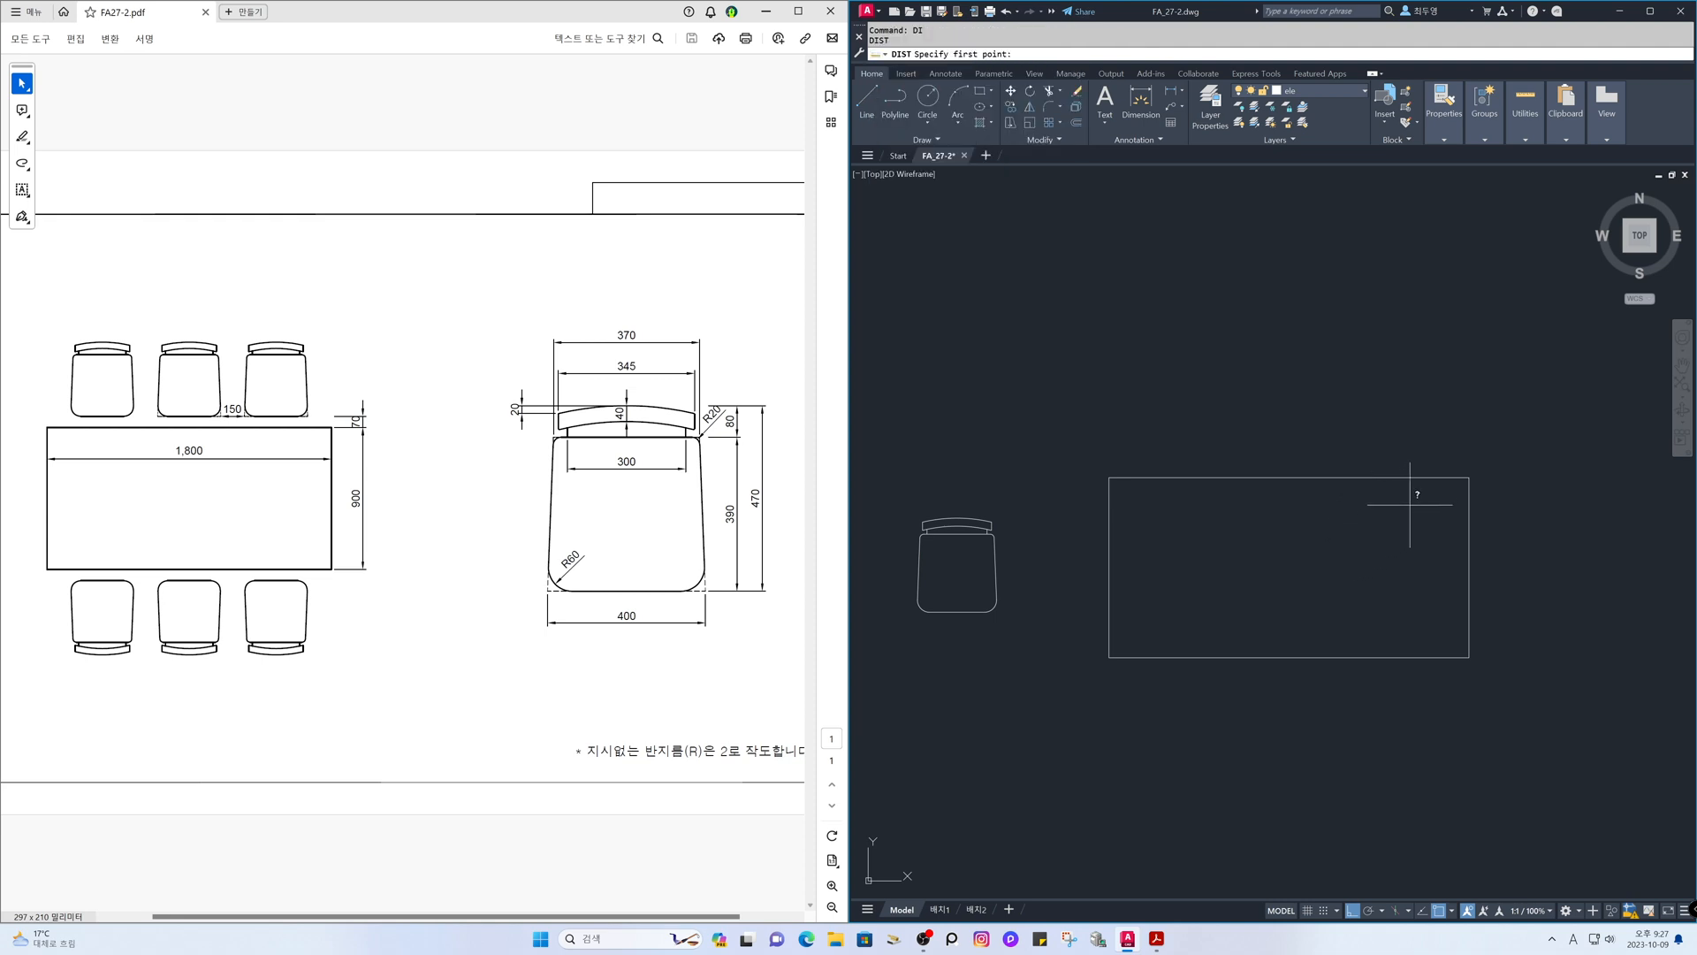
{"action": "left_click", "coordinate": [1459, 478]}
{"action": "left_click", "coordinate": [1132, 479]}
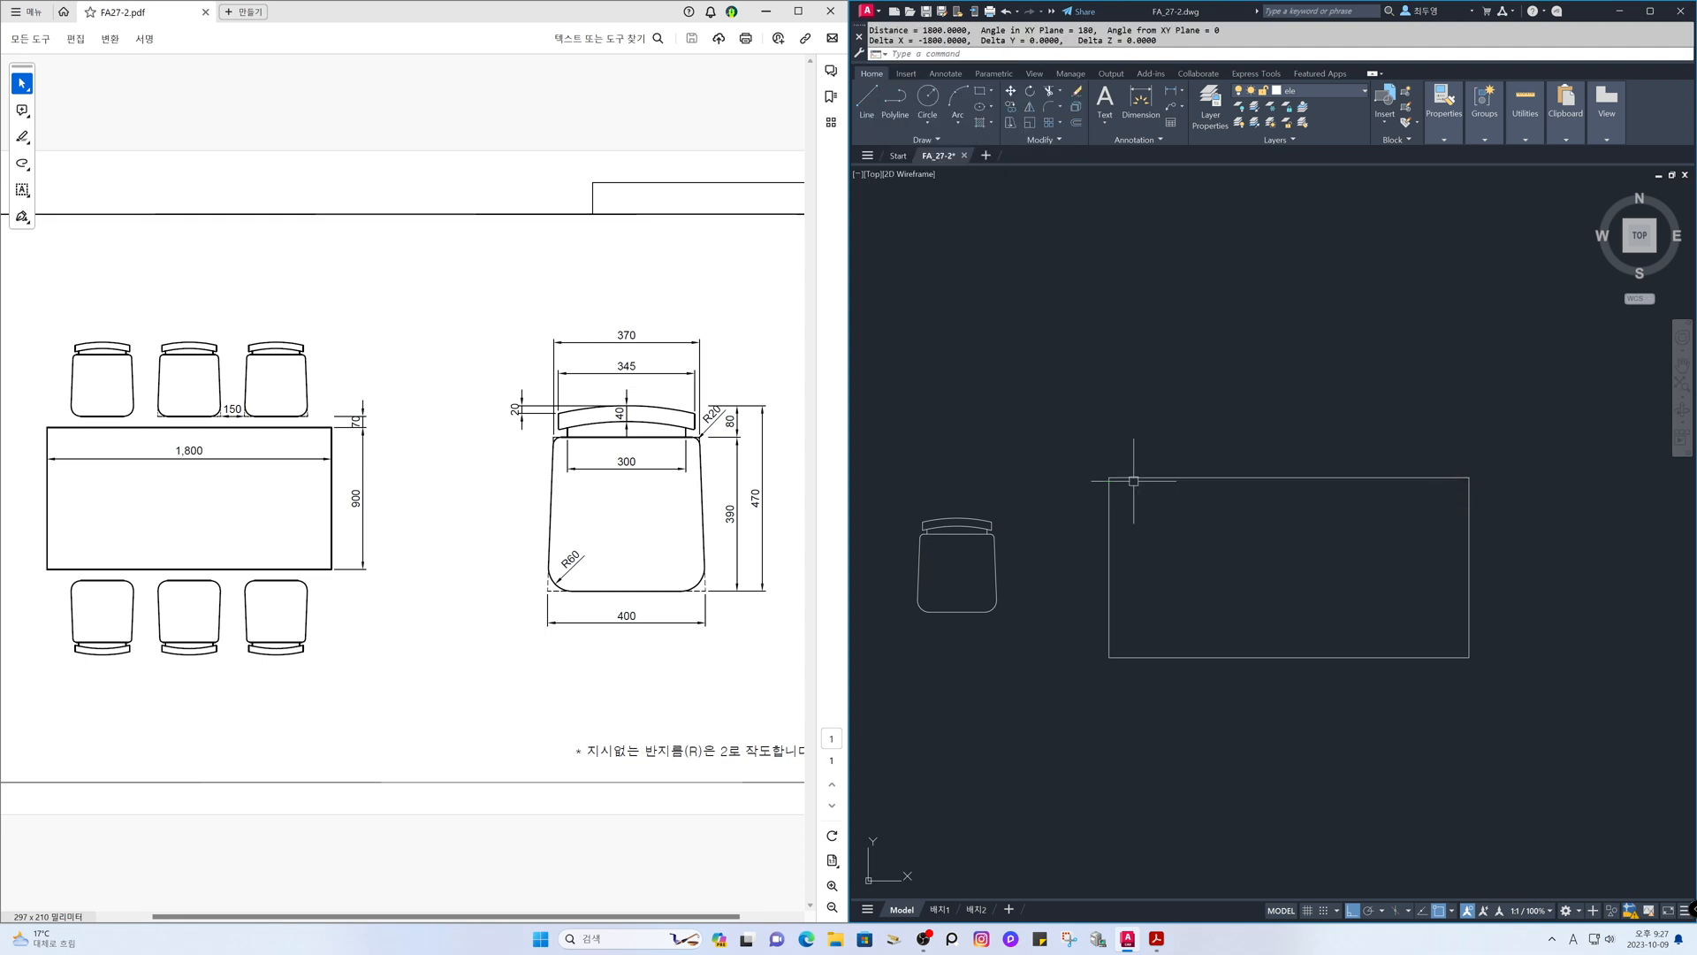
{"action": "key", "text": "Return"}
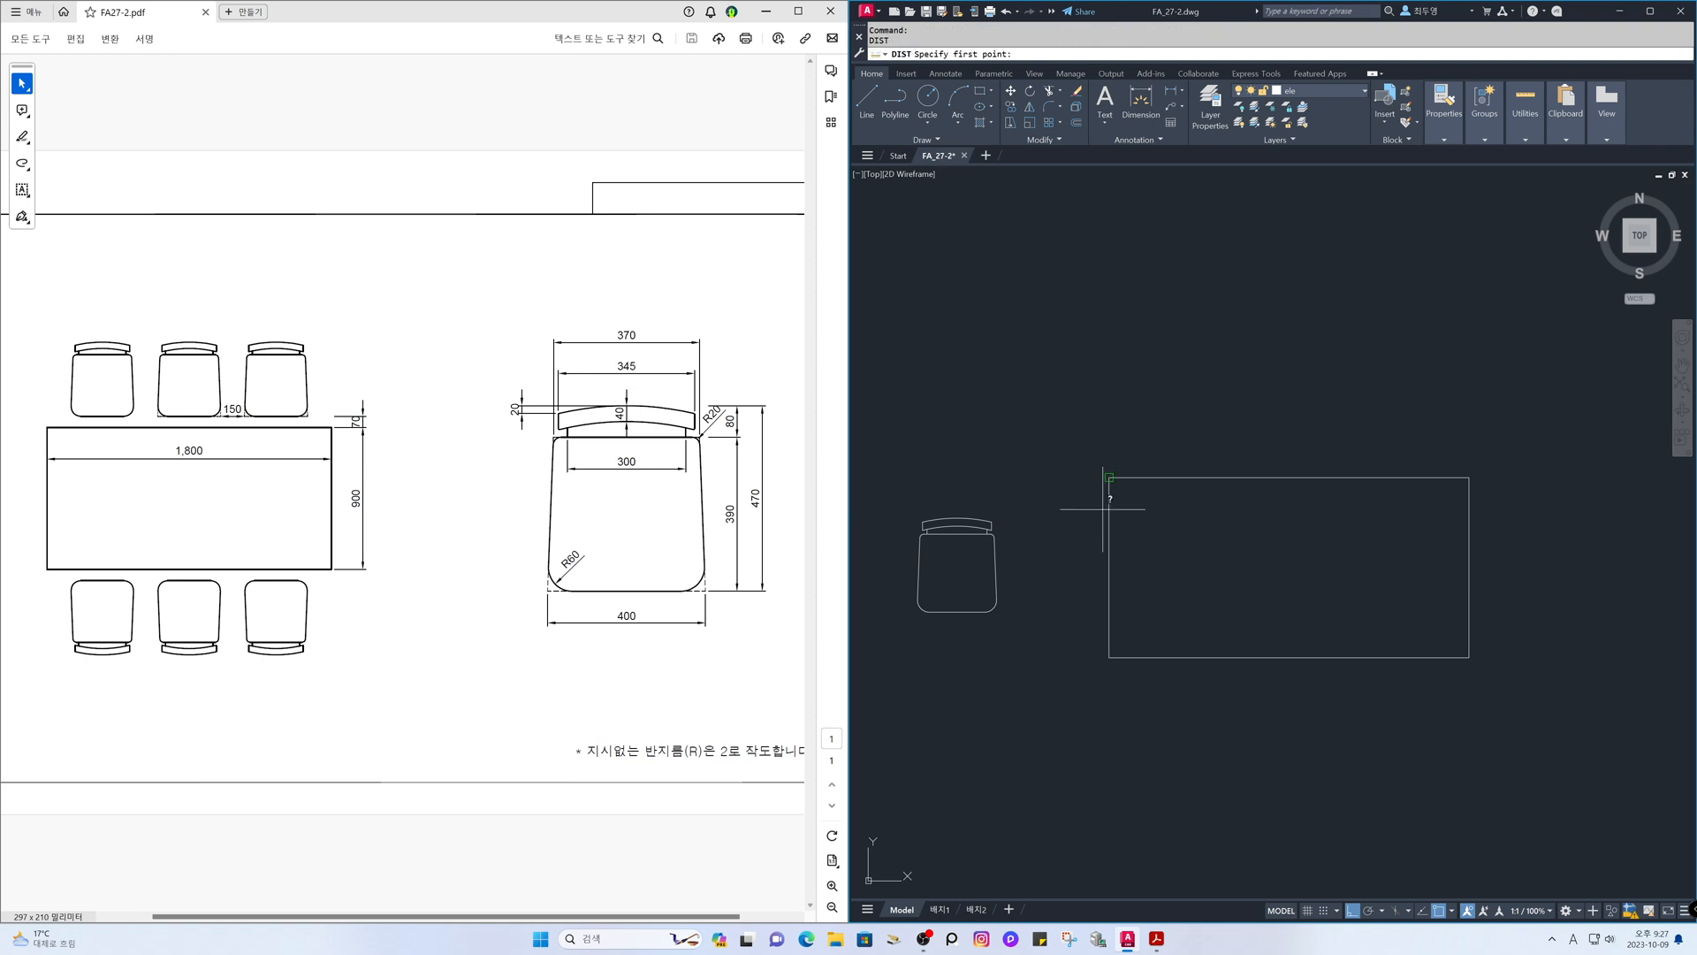
{"action": "left_click", "coordinate": [1103, 509]}
{"action": "left_click", "coordinate": [1110, 650]}
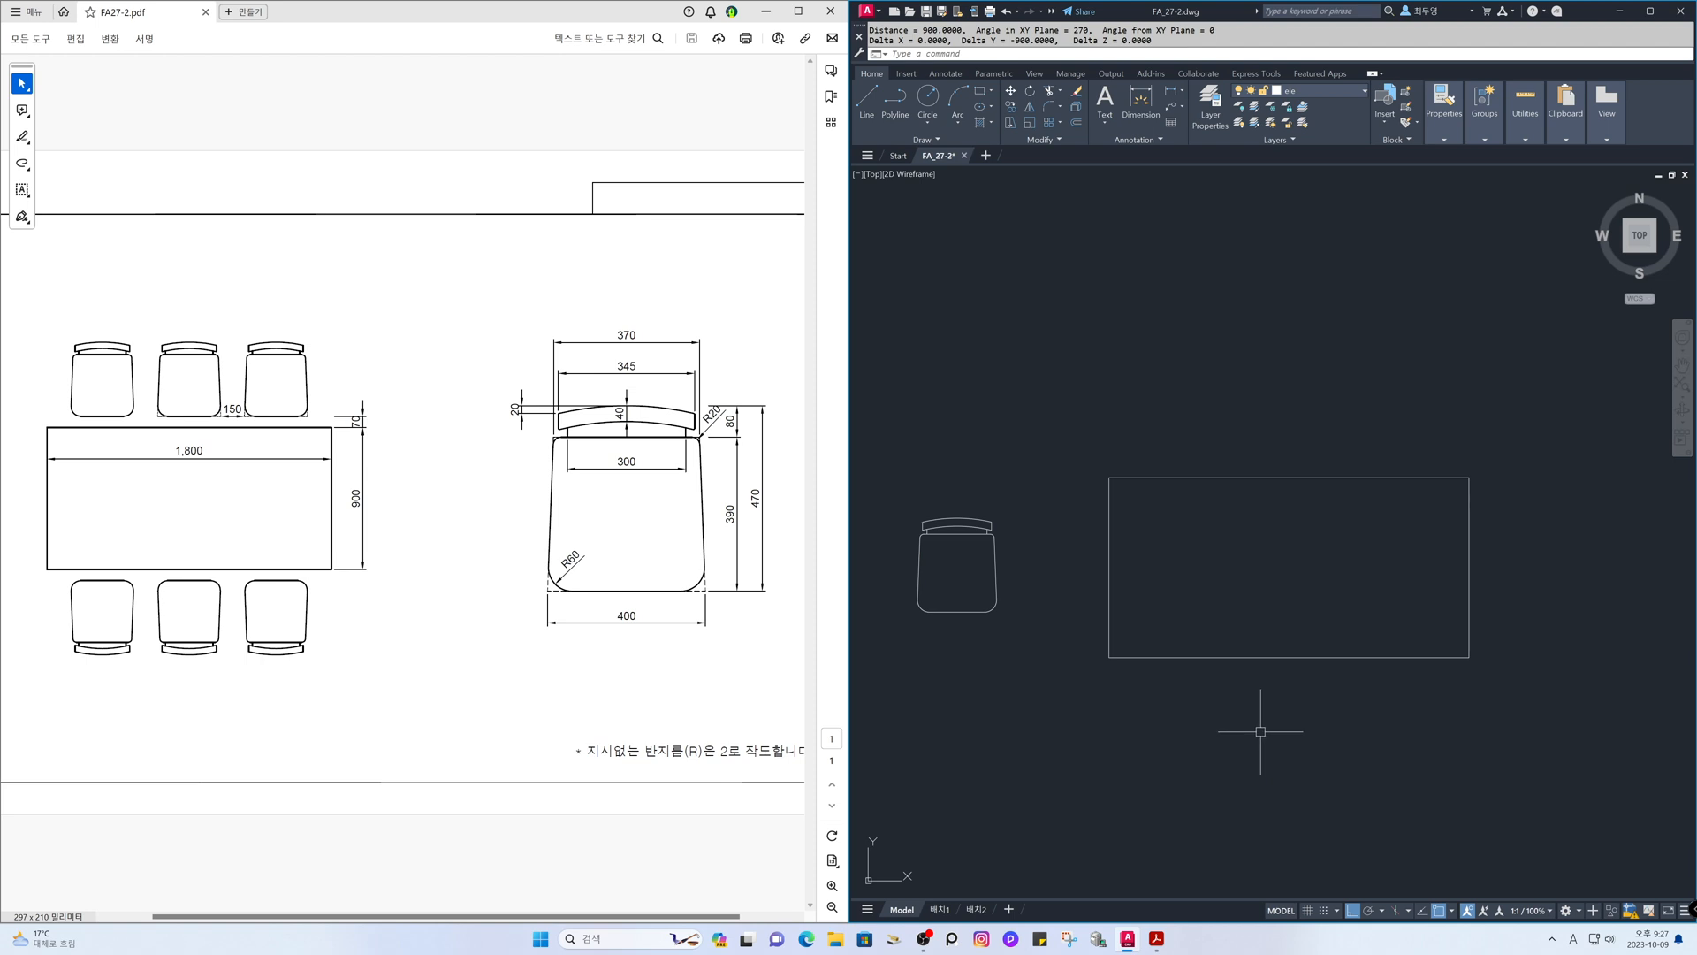
- Move the chair by the midpoint of its seat's bottom edge onto the midpoint of the table's top edge
{"action": "type", "text": "m"}
{"action": "key", "text": "Return"}
{"action": "left_click", "coordinate": [1054, 679]}
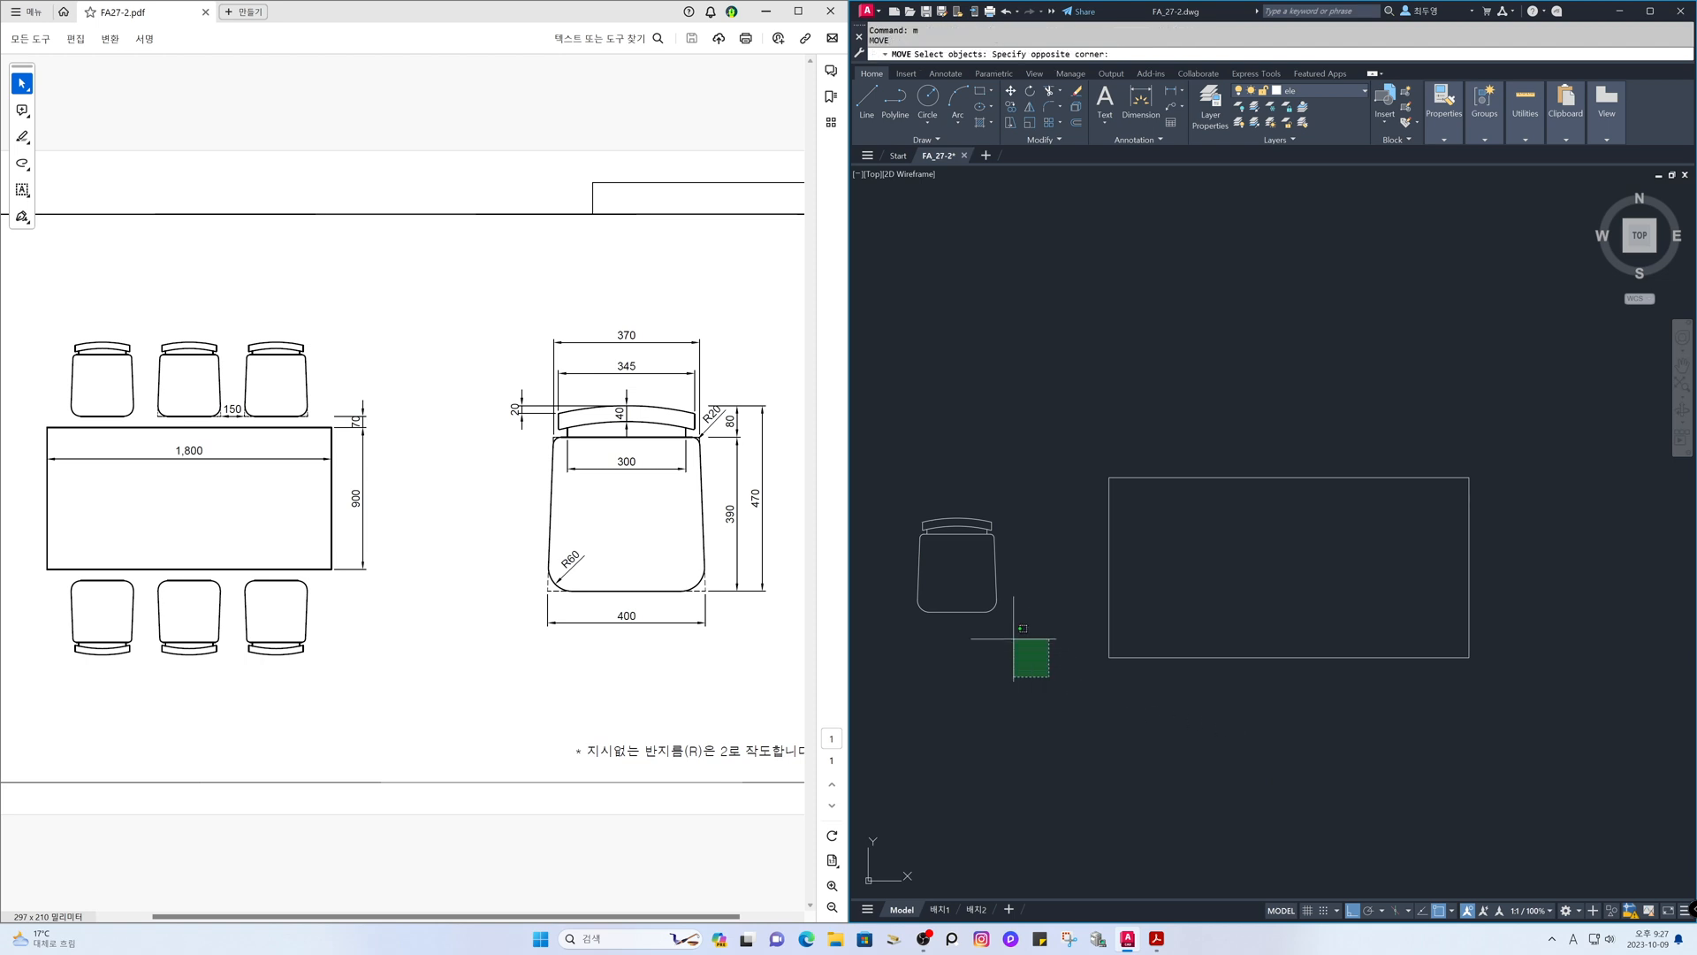
{"action": "left_click", "coordinate": [895, 485]}
{"action": "key", "text": "Return"}
{"action": "left_click", "coordinate": [958, 611]}
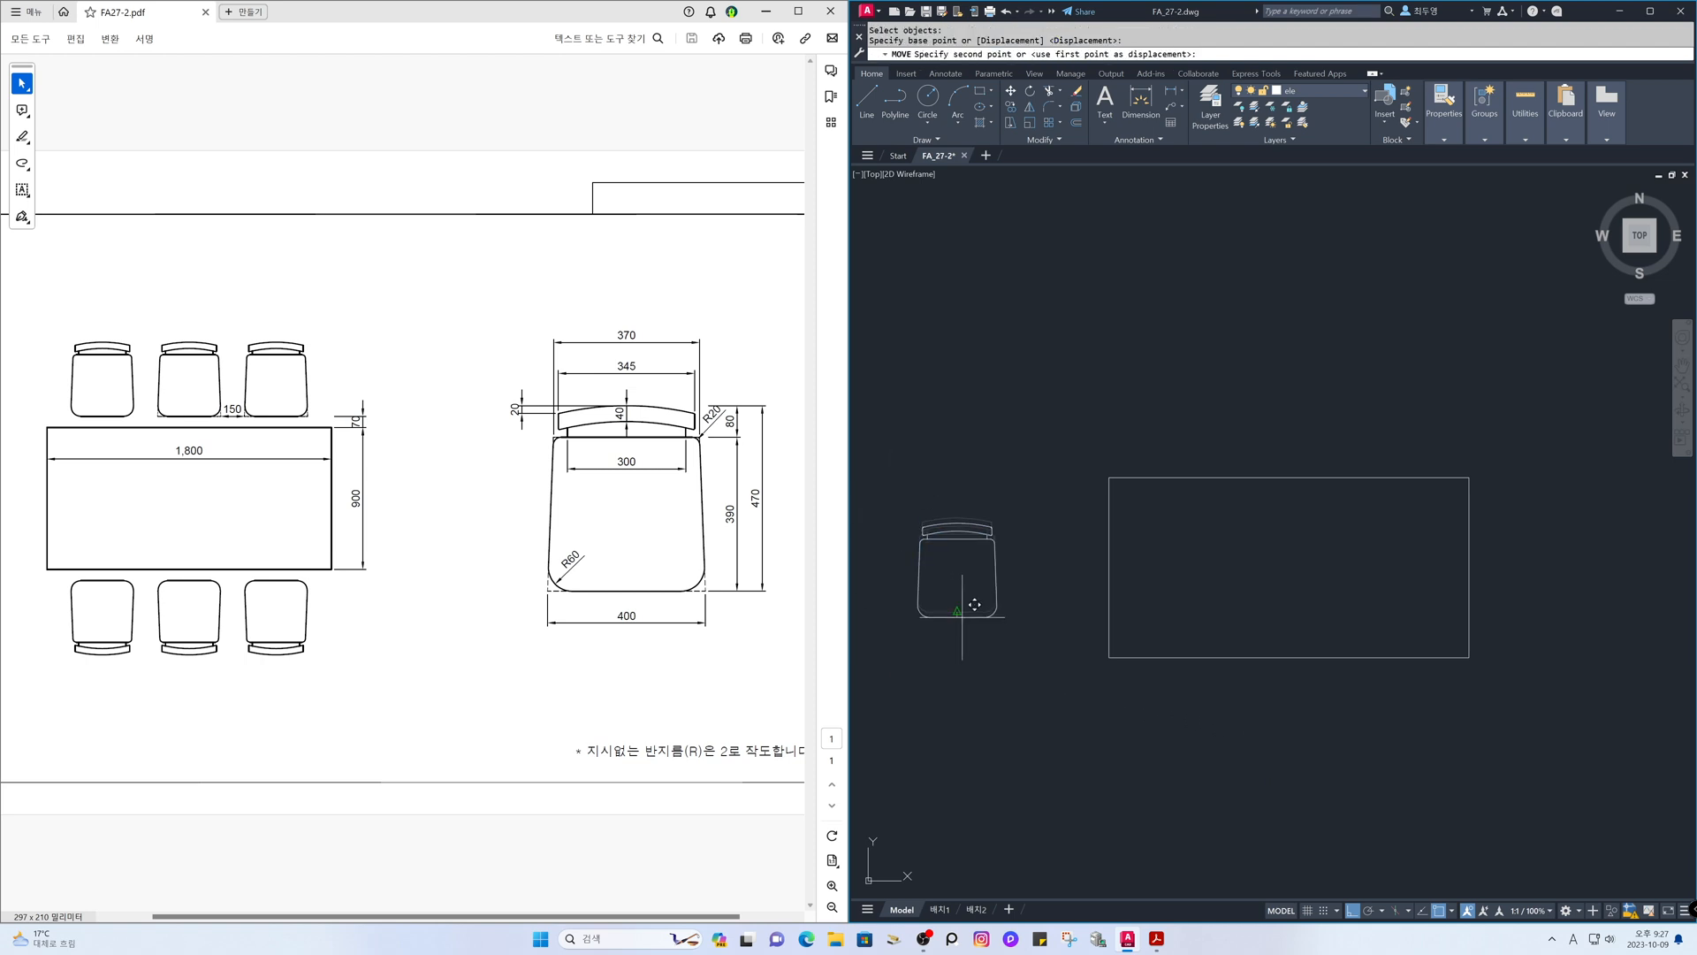
{"action": "left_click", "coordinate": [1287, 459]}
{"action": "scroll", "coordinate": [1309, 567], "scroll_direction": "up", "scroll_amount": 2}
{"action": "middle_click_drag", "start_coordinate": [1310, 567], "coordinate": [1300, 625]}
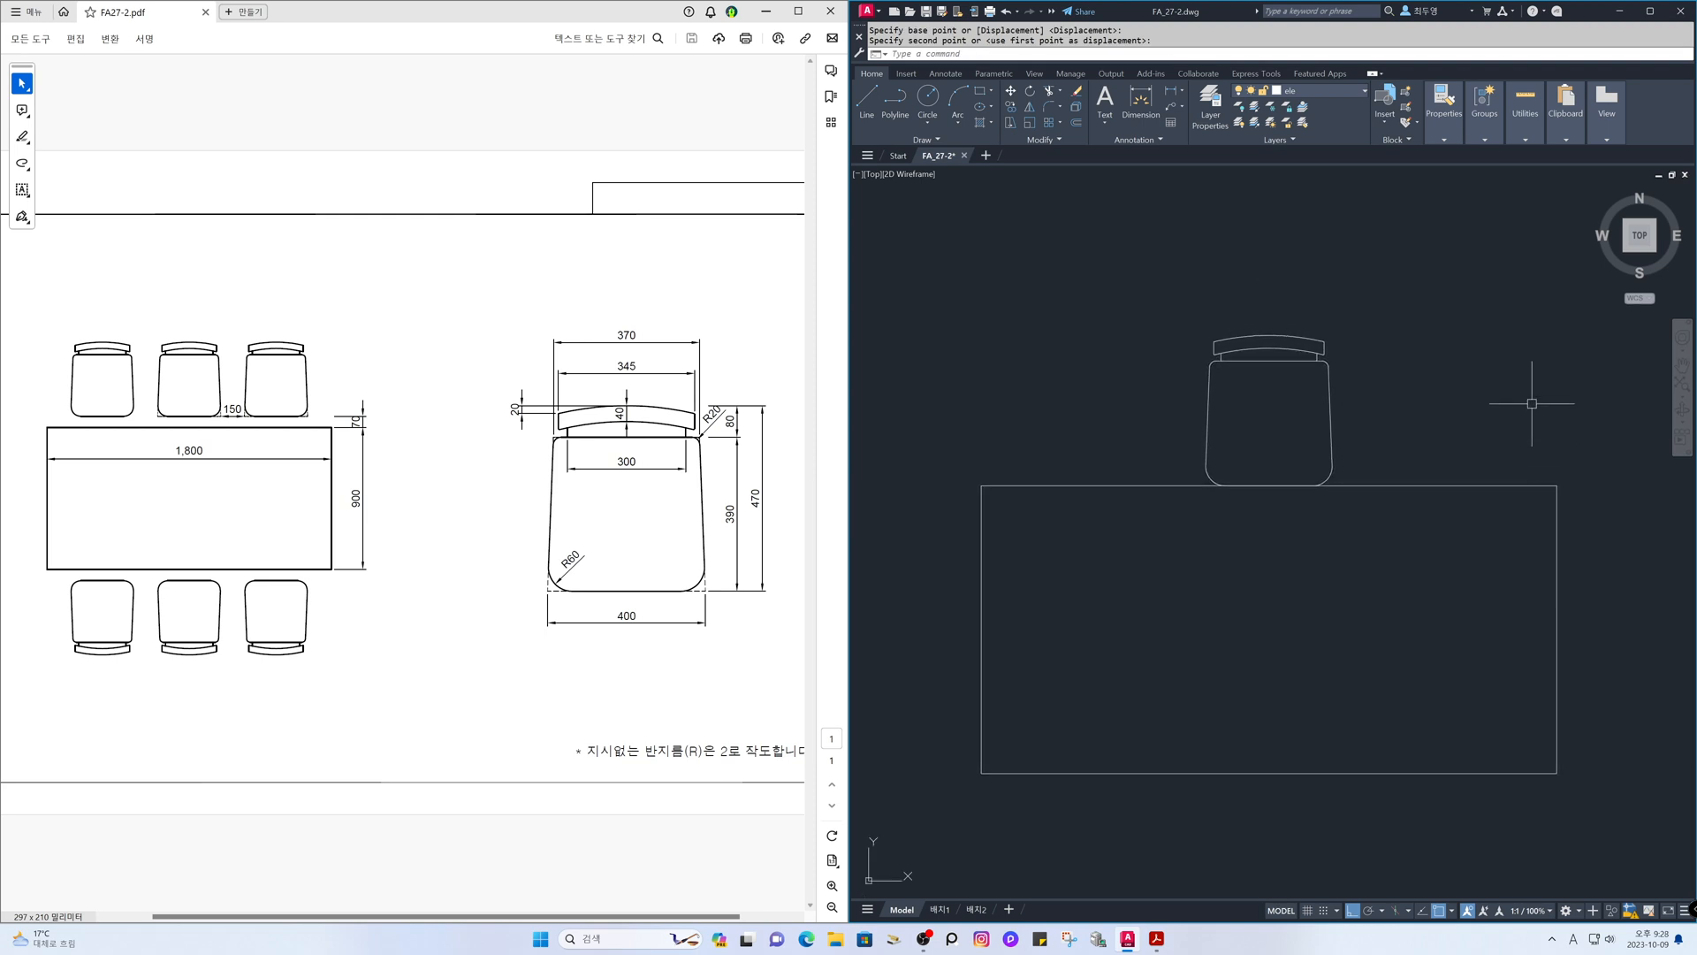
- Move the chair, taken as the previous selection, straight up by 70 away from the table
{"action": "type", "text": "m"}
{"action": "key", "text": "Return"}
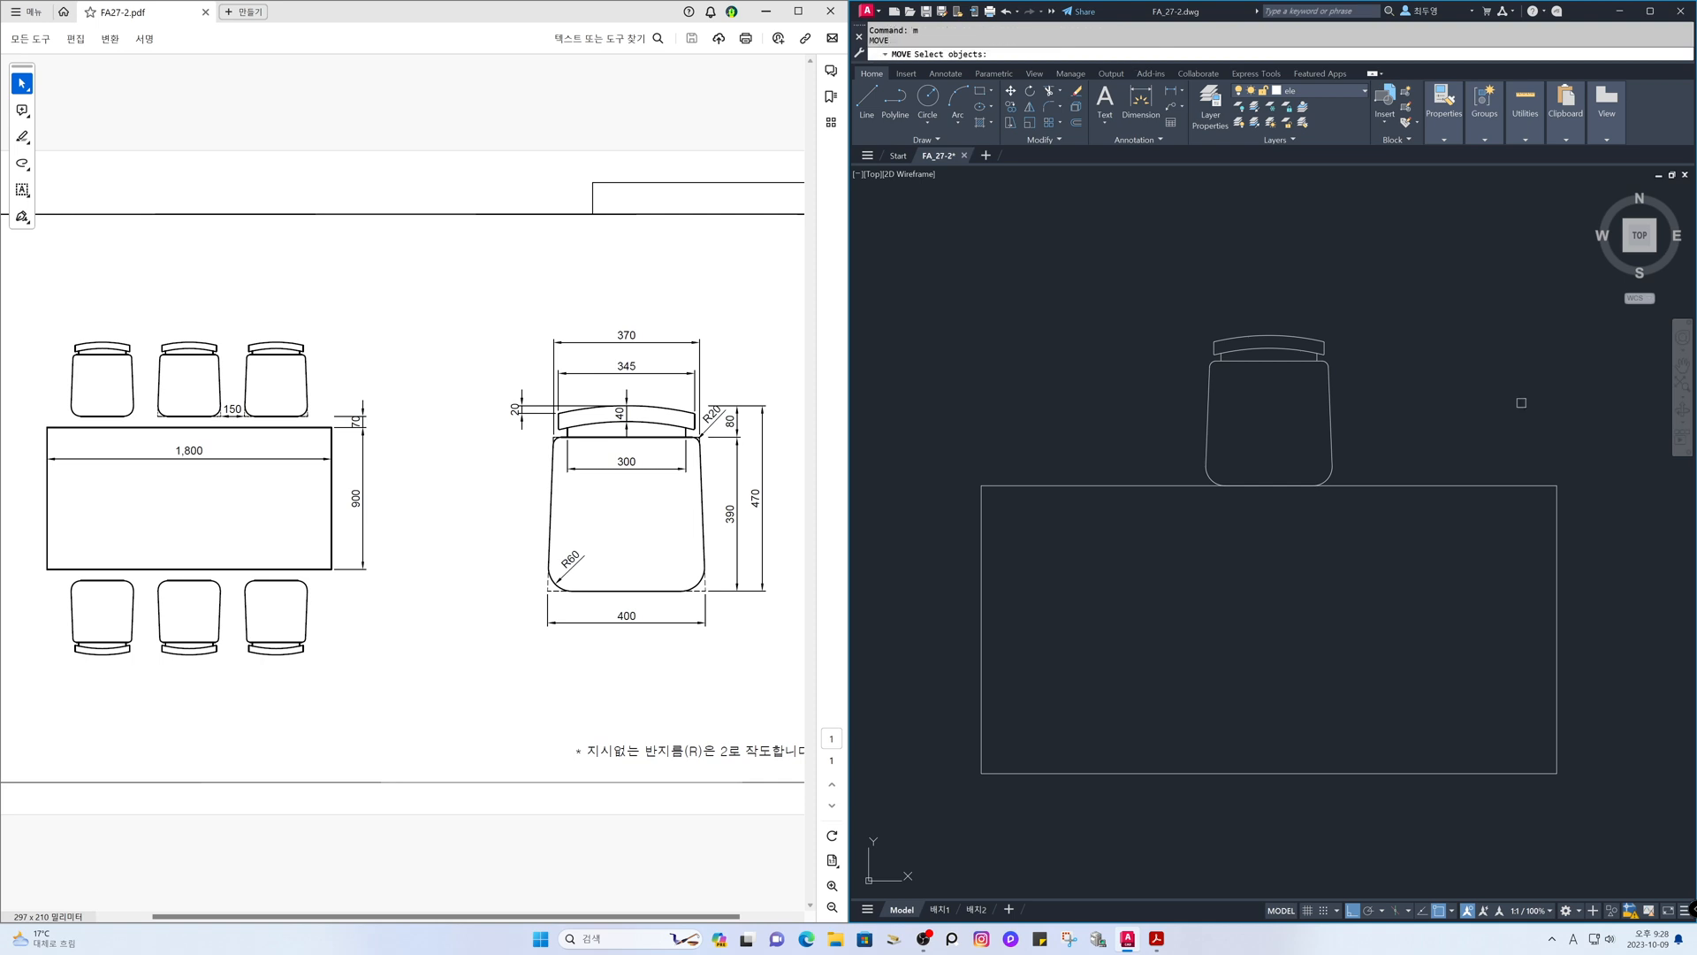
{"action": "type", "text": "p"}
{"action": "key", "text": "Return"}
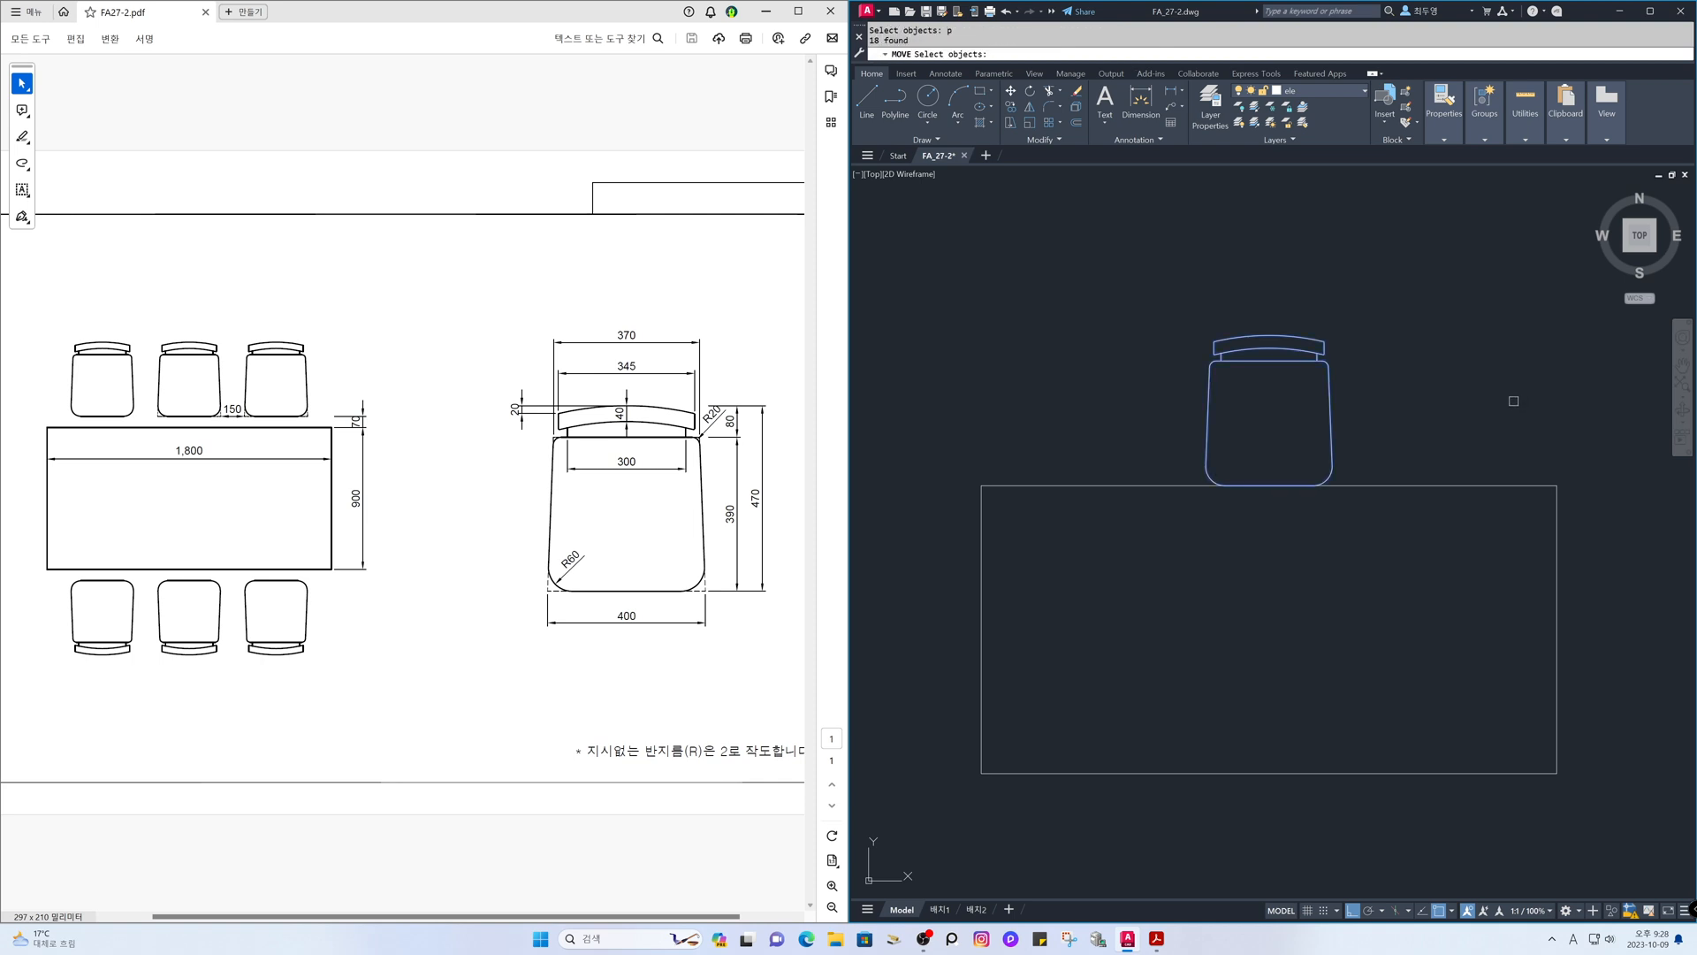
{"action": "key", "text": "Return"}
{"action": "left_click", "coordinate": [1443, 428]}
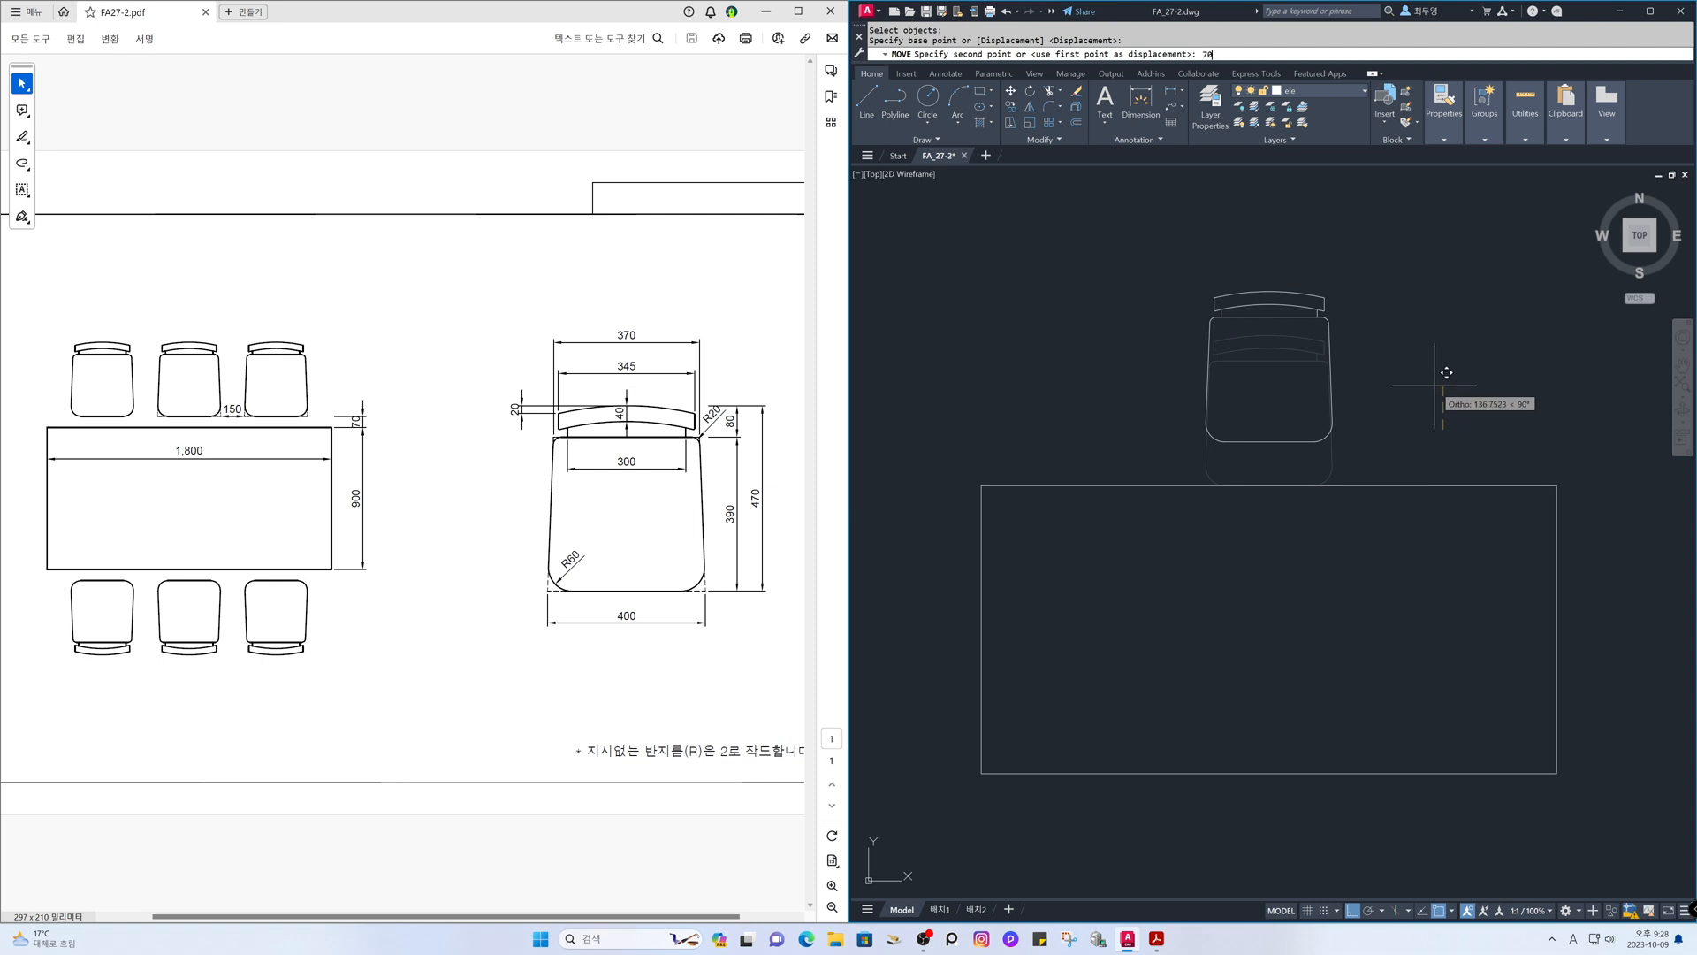
{"action": "key", "text": "Return"}
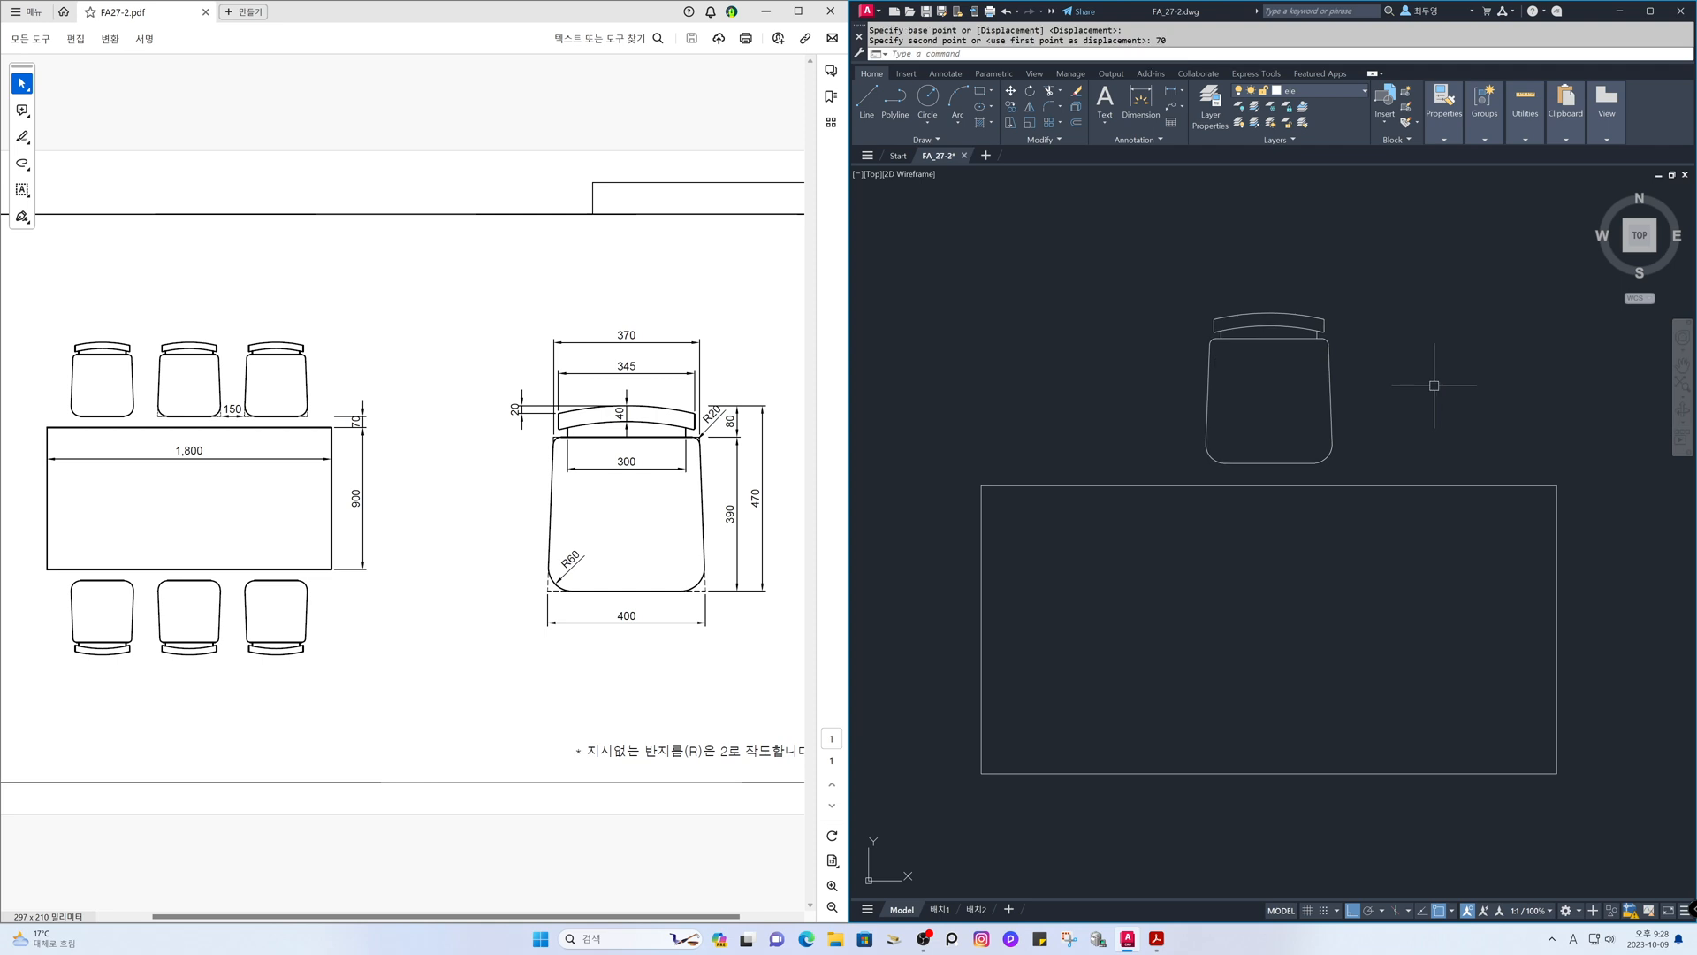
- Measure the gap between the midpoints of the seat's bottom edge and the table's top edge
{"action": "type", "text": "di"}
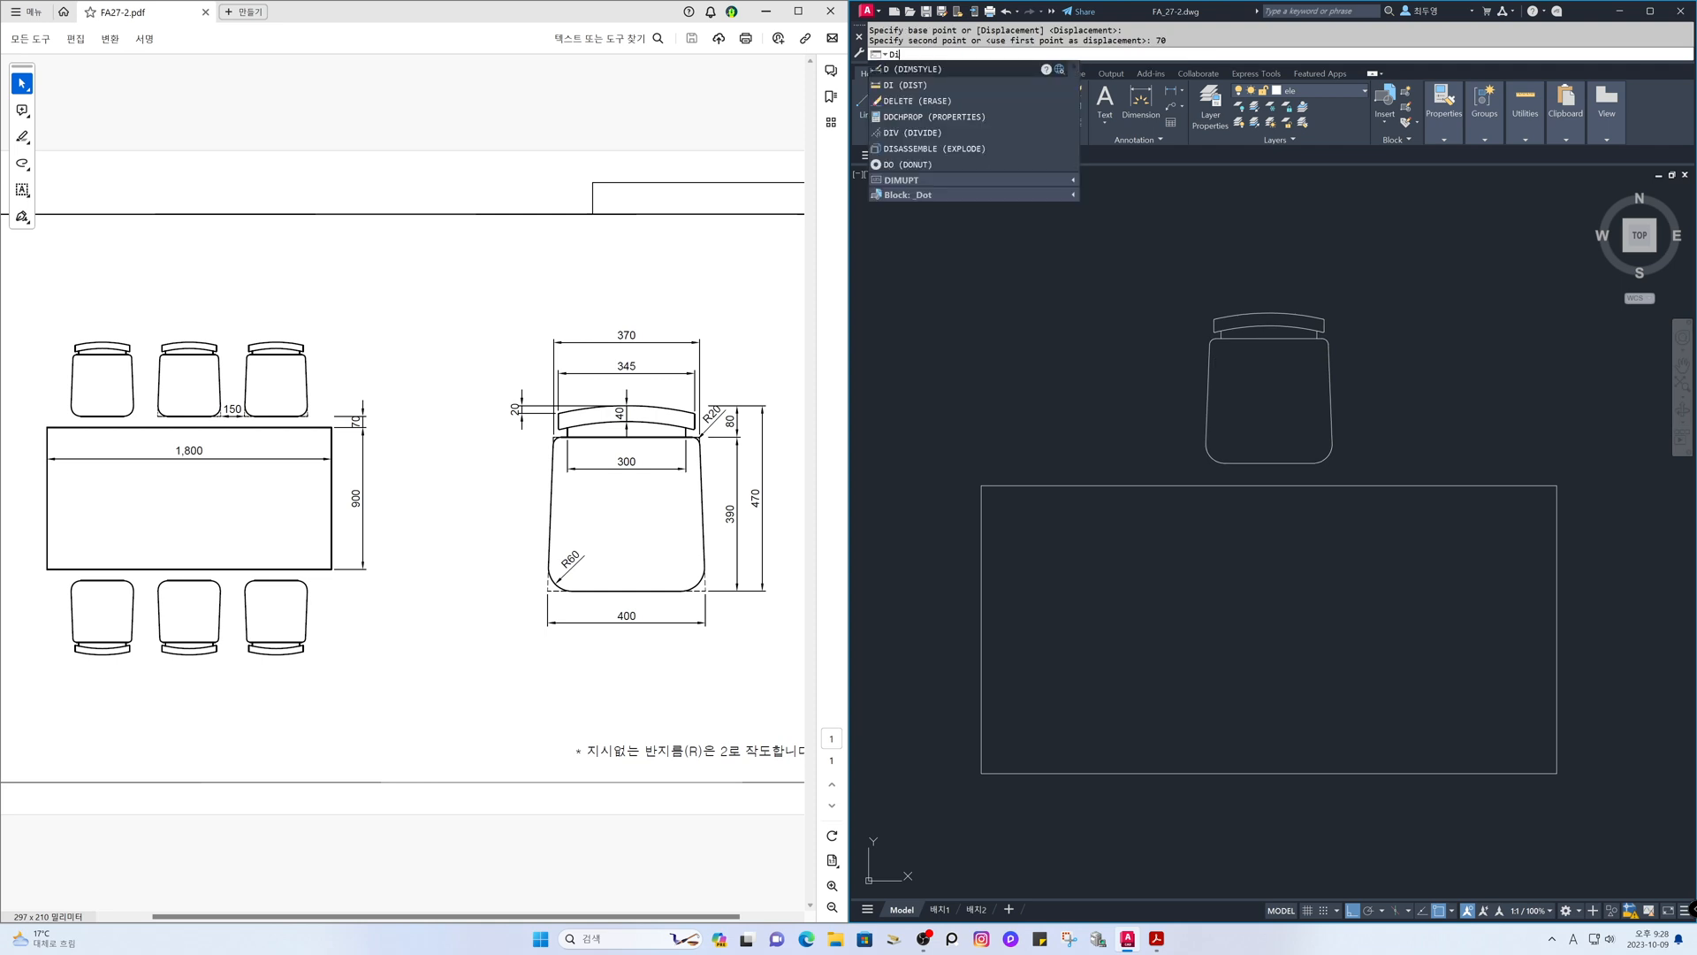
{"action": "key", "text": "Return"}
{"action": "left_click", "coordinate": [1270, 462]}
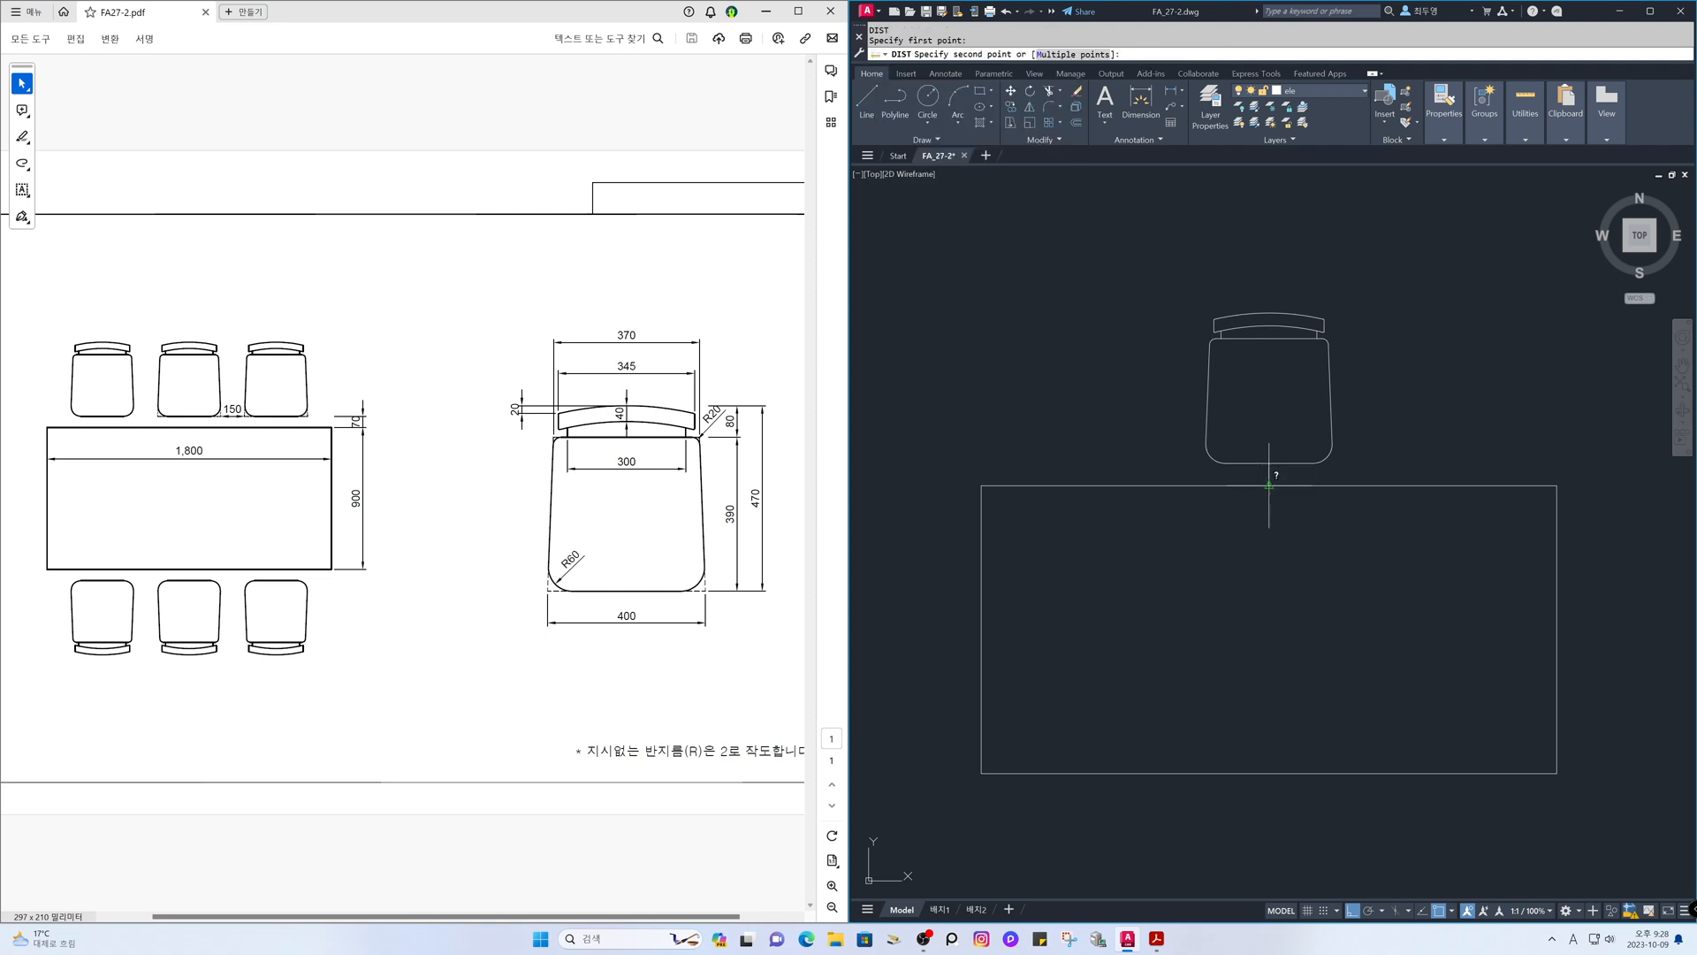
{"action": "left_click", "coordinate": [1270, 485]}
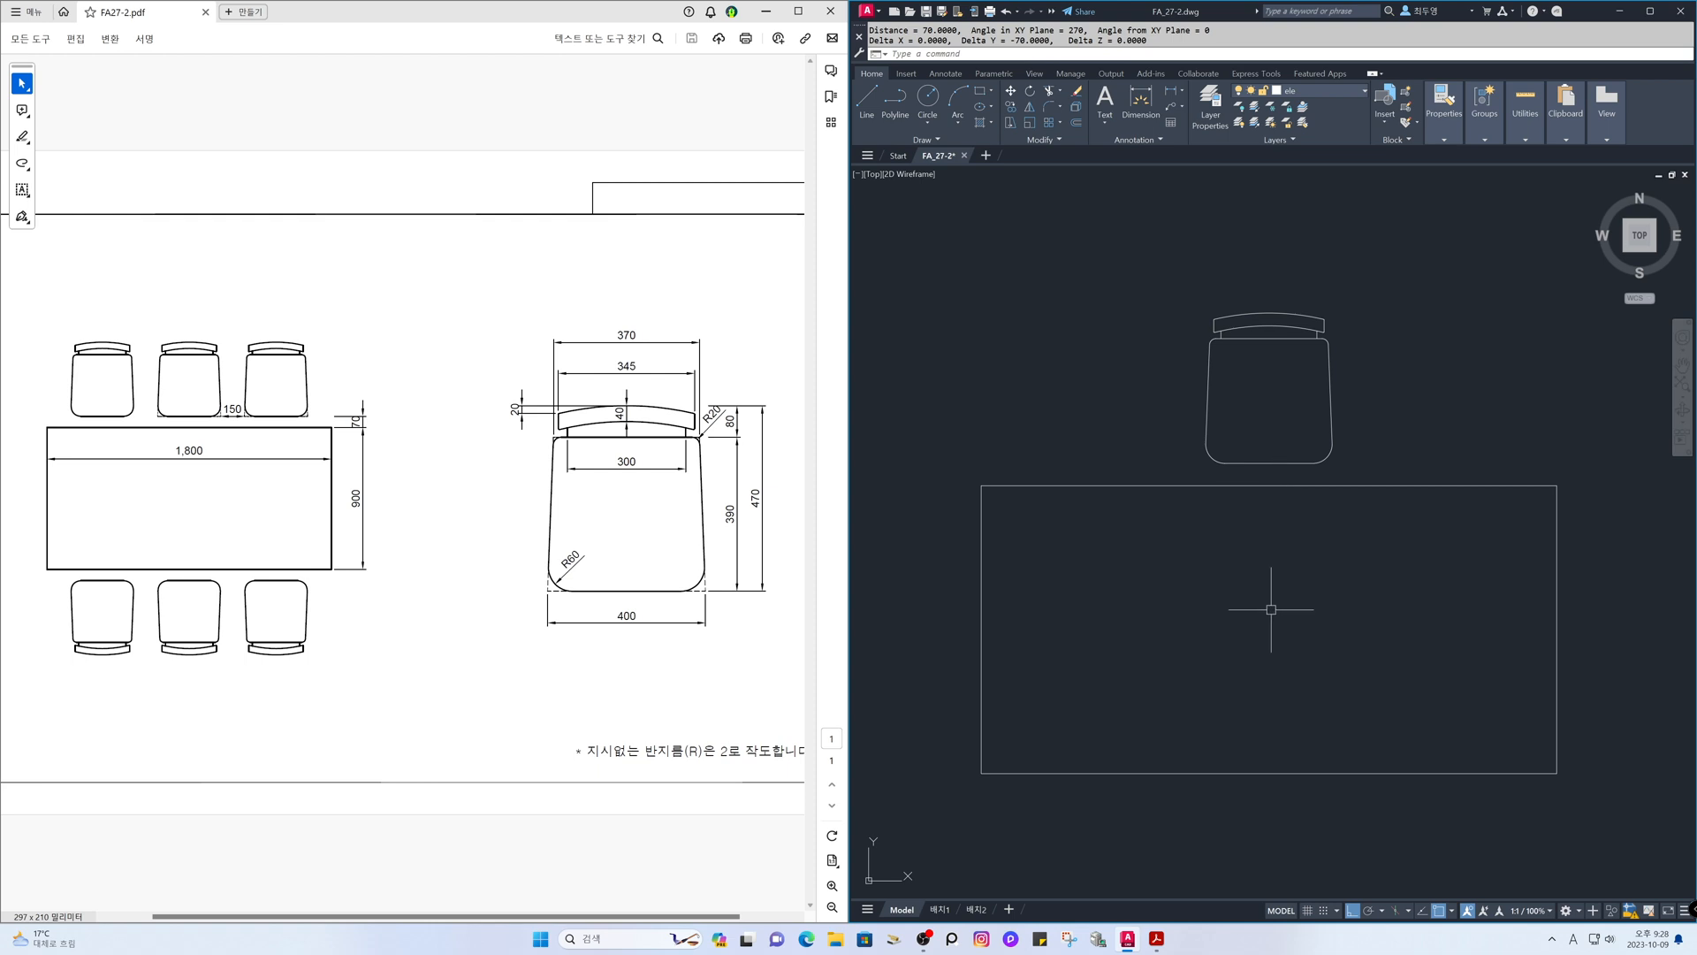
- Copy the chair, taken as the previous selection, 550 horizontally to each side, making a row of three above the table
{"action": "type", "text": "co"}
{"action": "key", "text": "Return"}
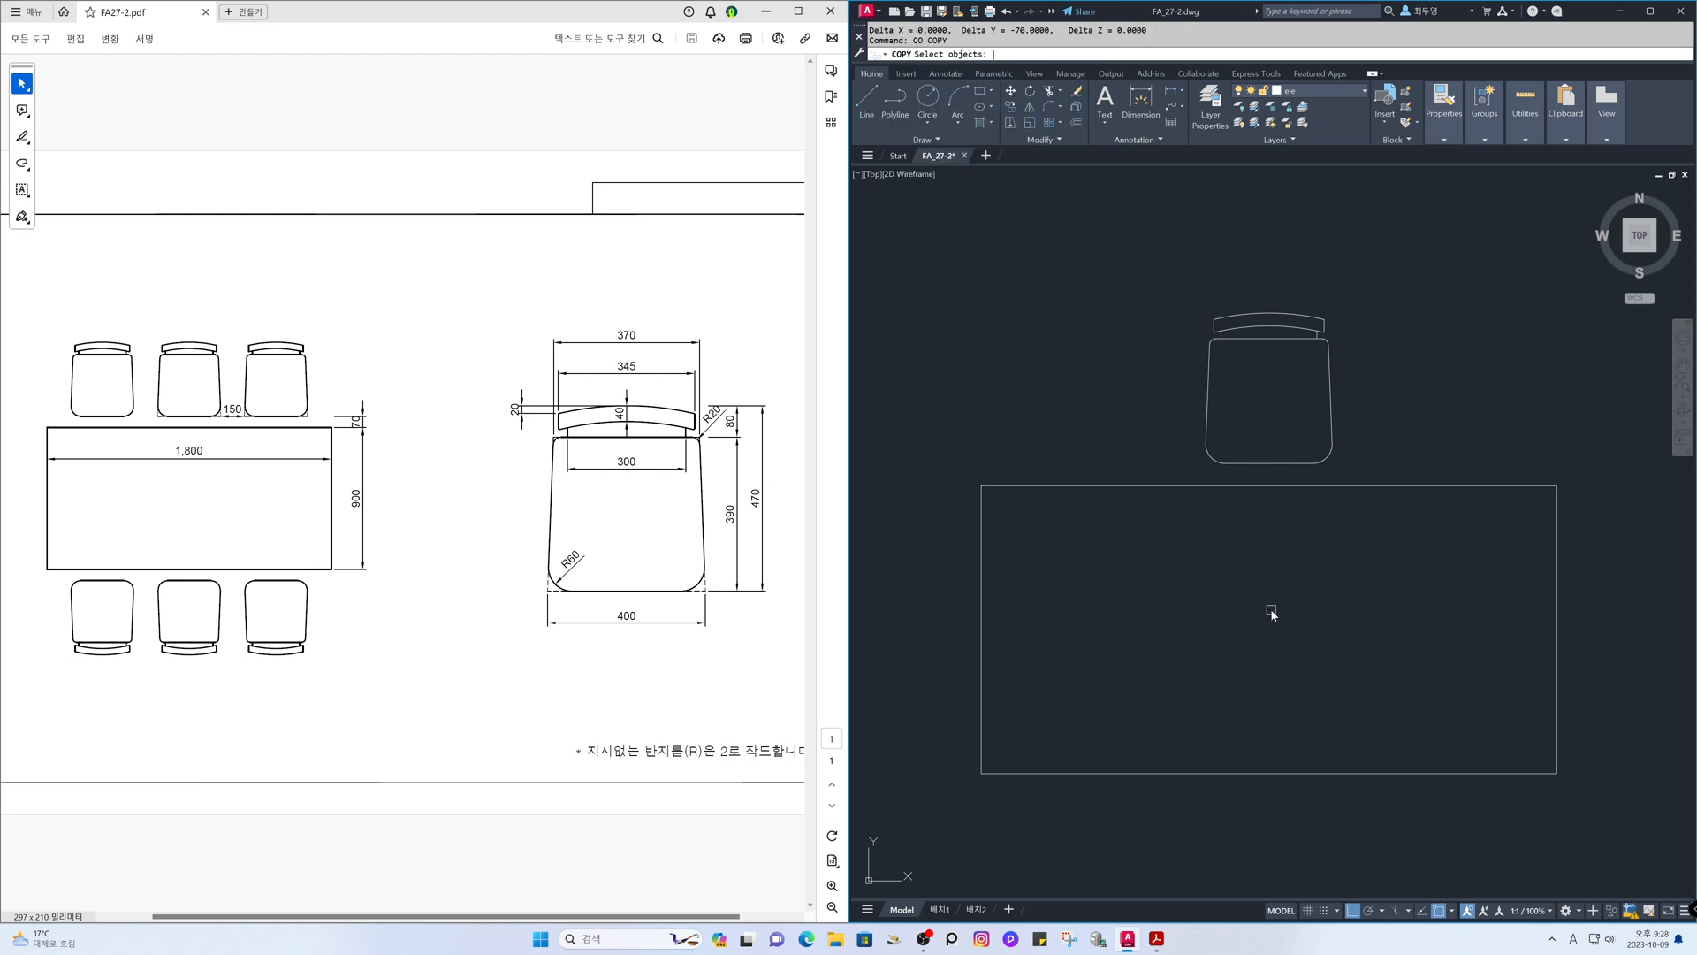
{"action": "type", "text": "p"}
{"action": "key", "text": "Return"}
{"action": "key", "text": "Return"}
{"action": "left_click", "coordinate": [1249, 606]}
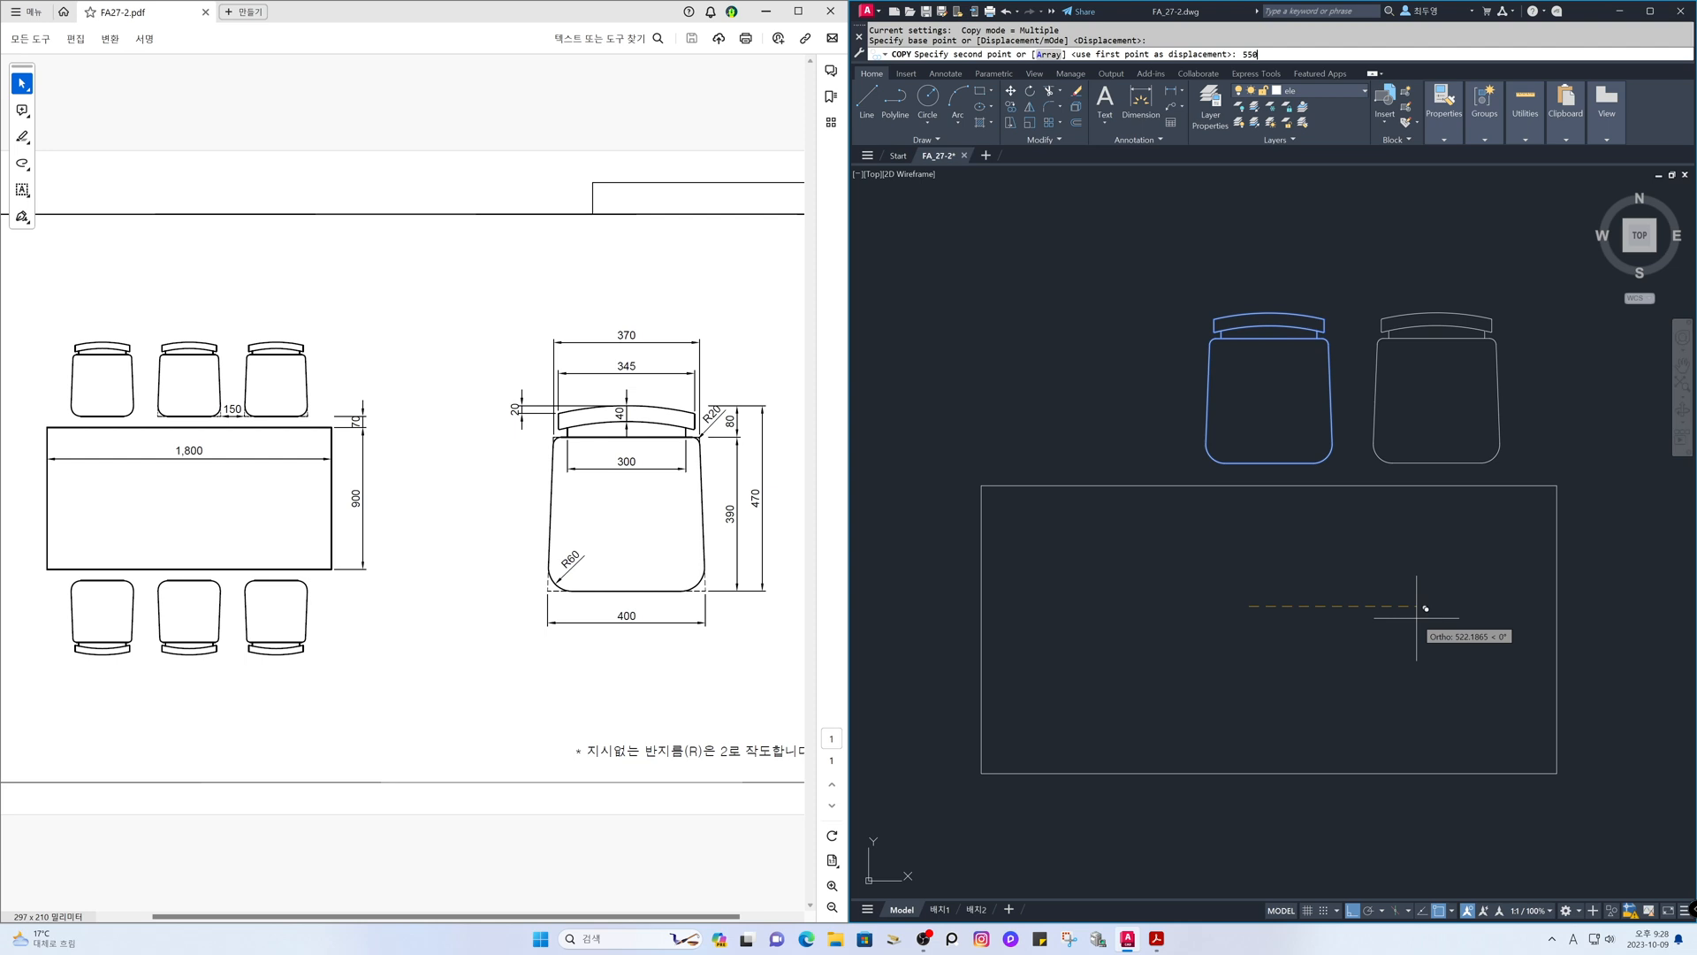
{"action": "type", "text": "550"}
{"action": "key", "text": "Return"}
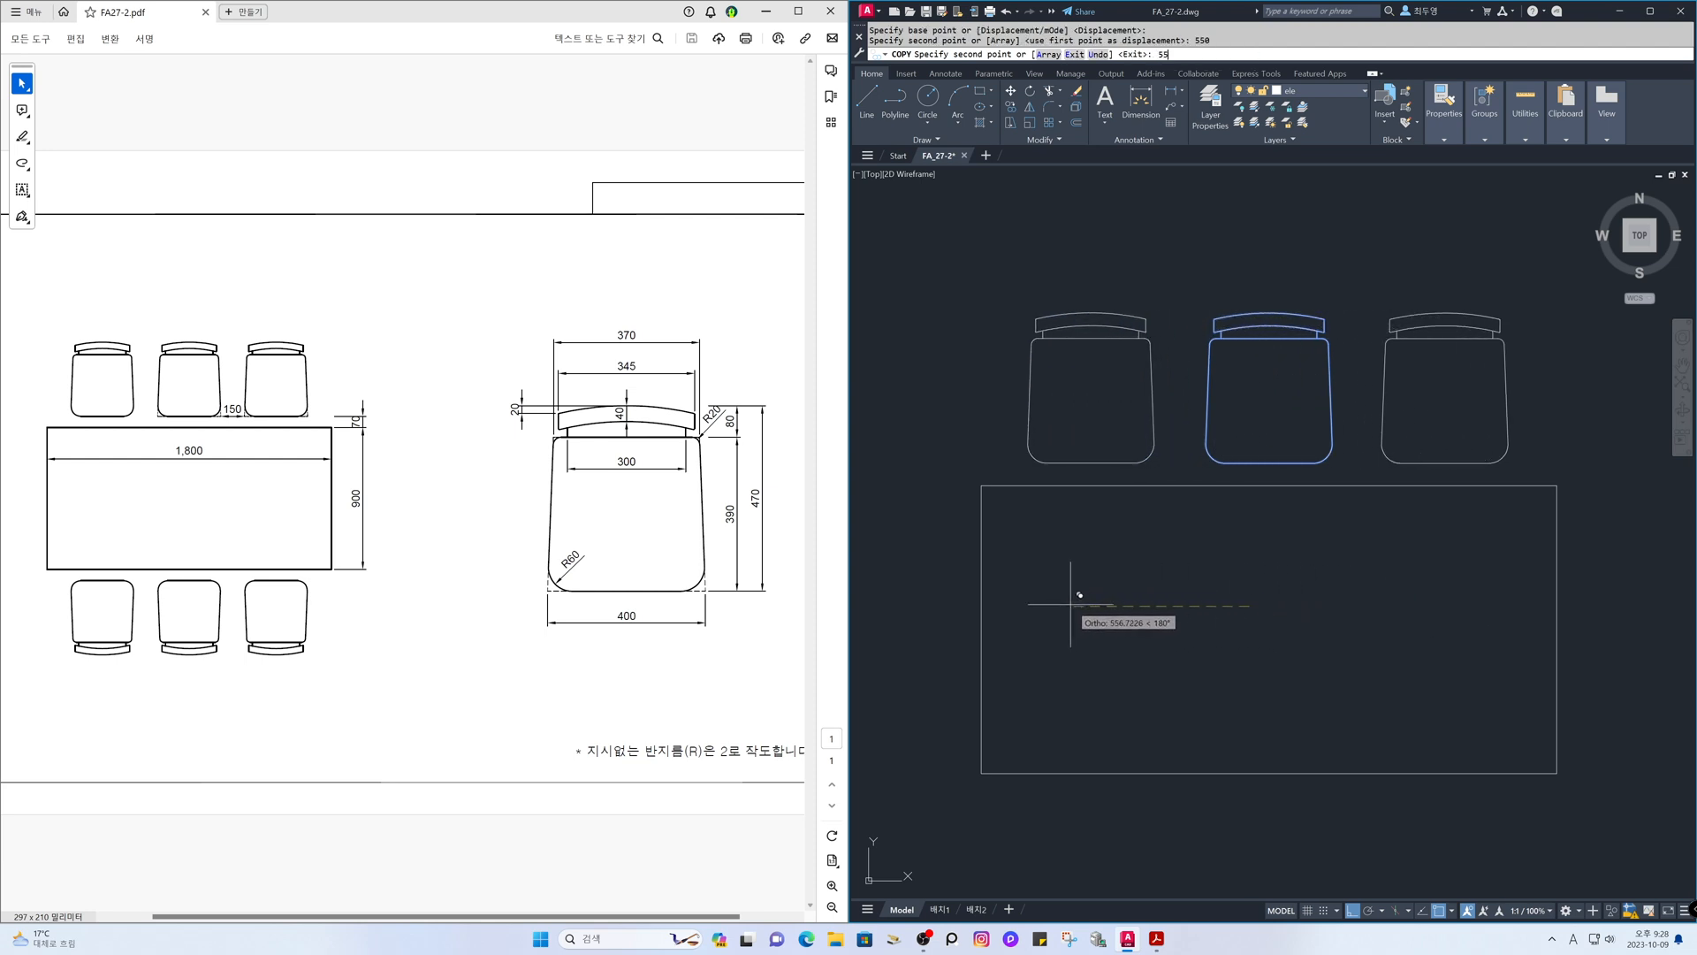
{"action": "type", "text": "550"}
{"action": "key", "text": "Return"}
{"action": "key", "text": "Return"}
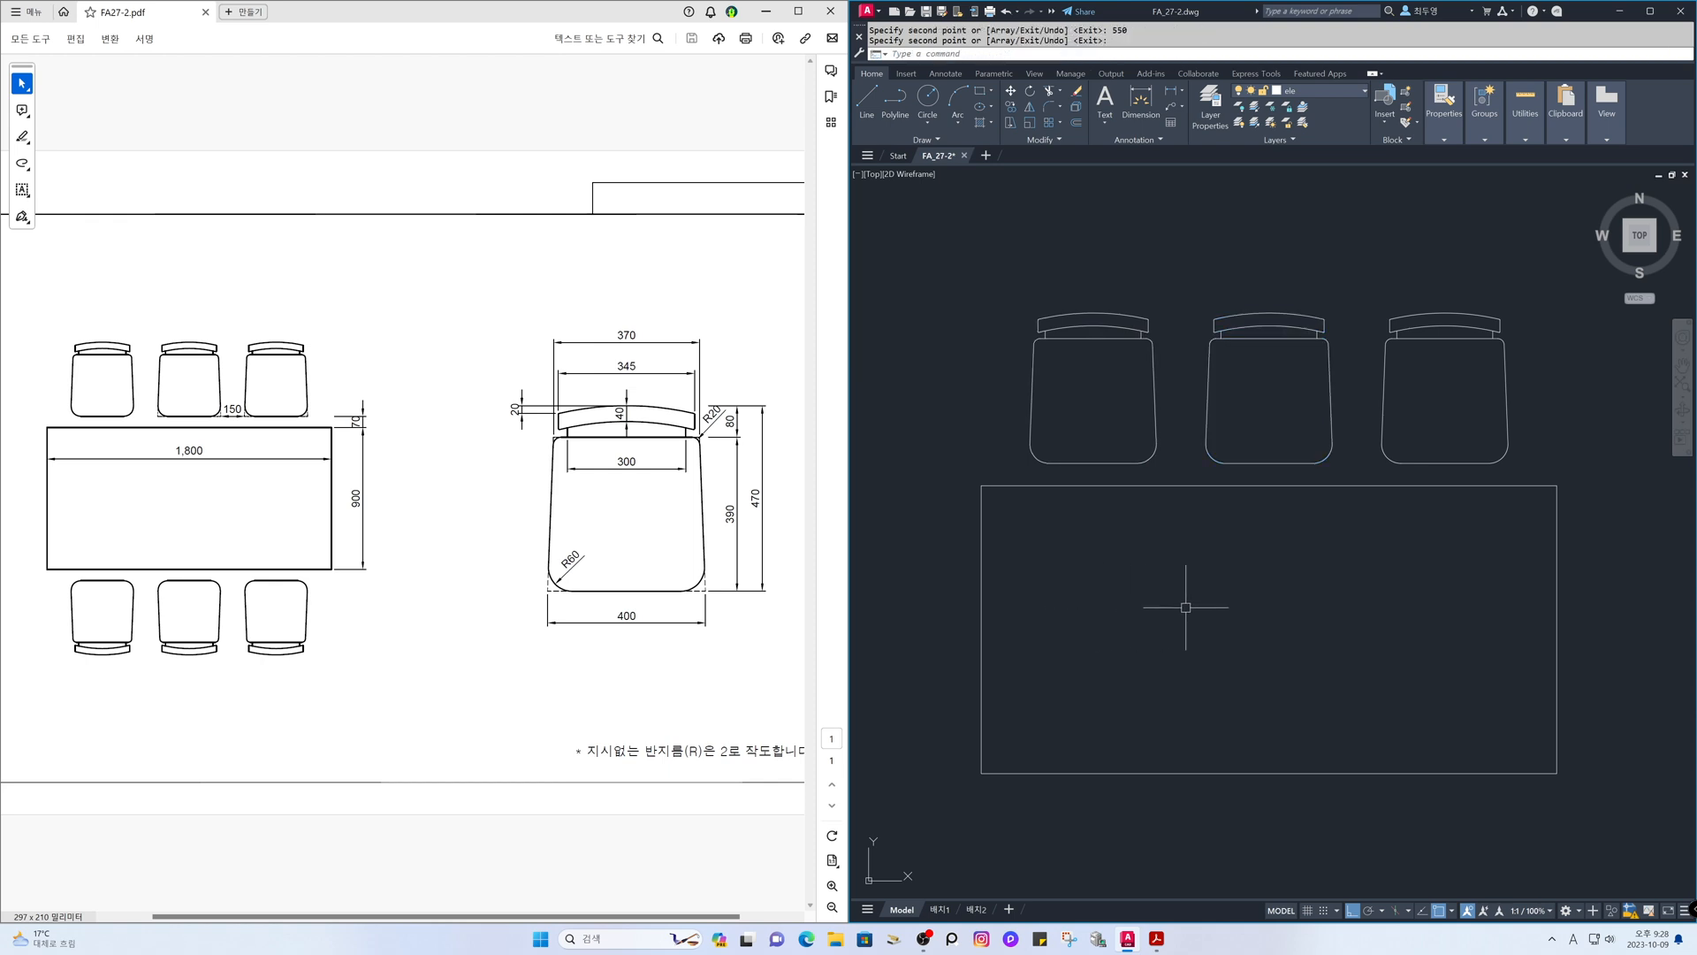
- Measure the spacing between the left and middle chairs, first between seat bottom midpoints and again between matching points on their left edges
{"action": "type", "text": "DI"}
{"action": "key", "text": "Return"}
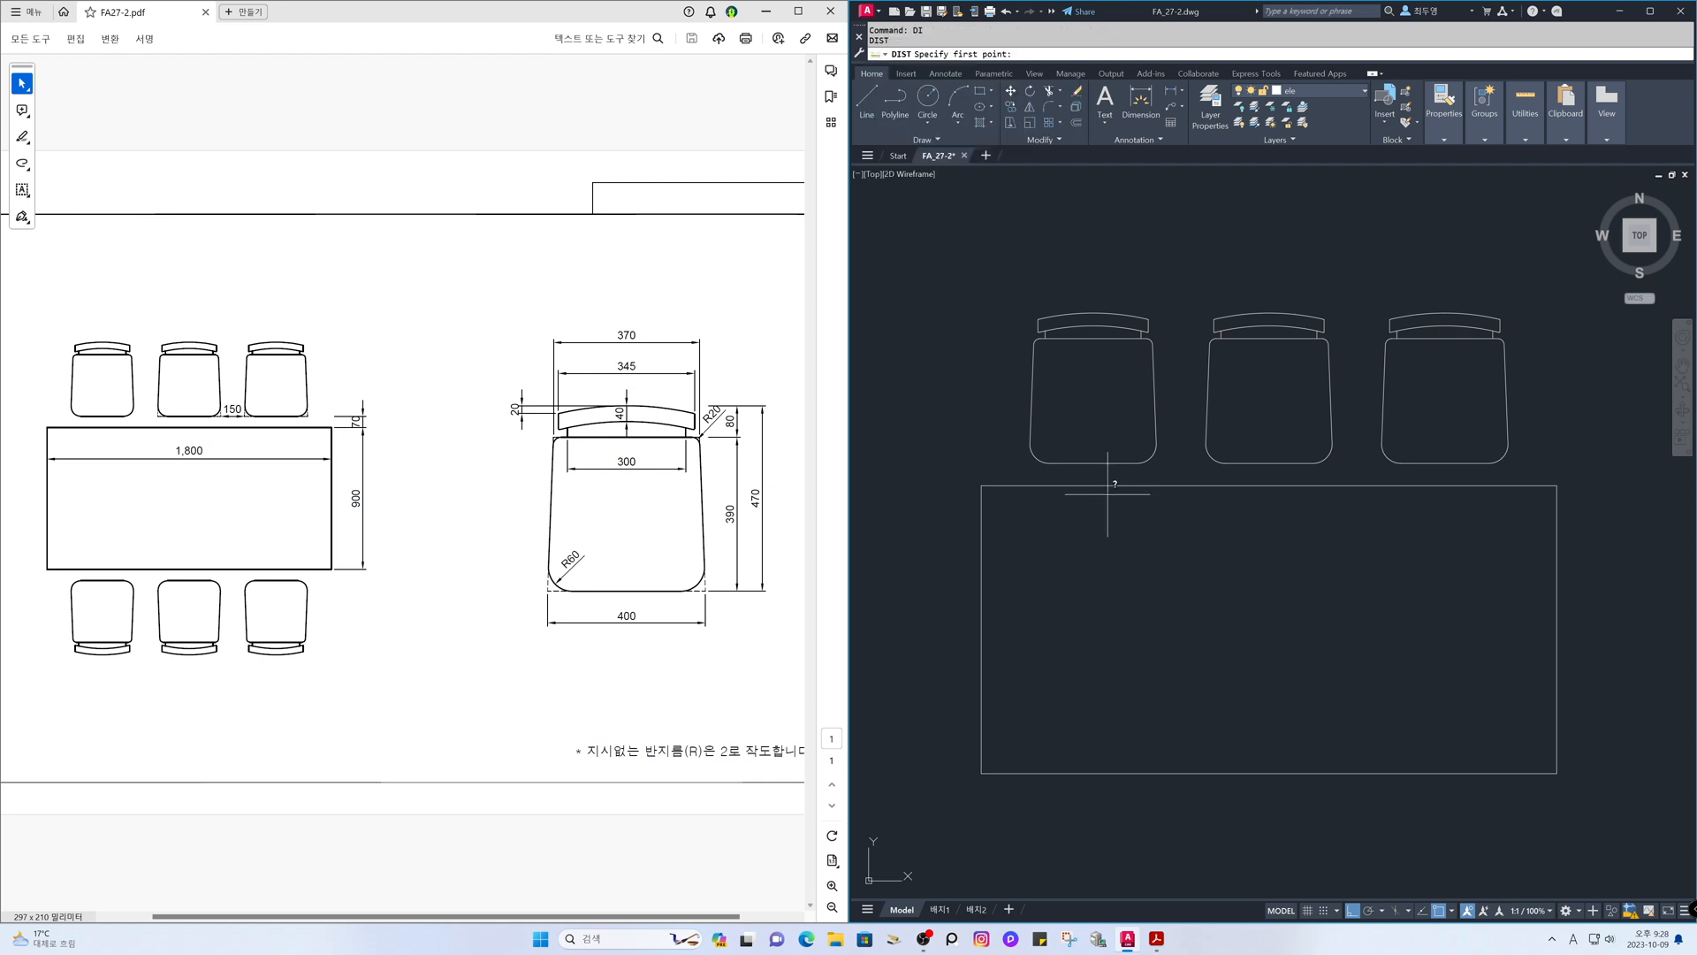
{"action": "left_click", "coordinate": [1112, 470]}
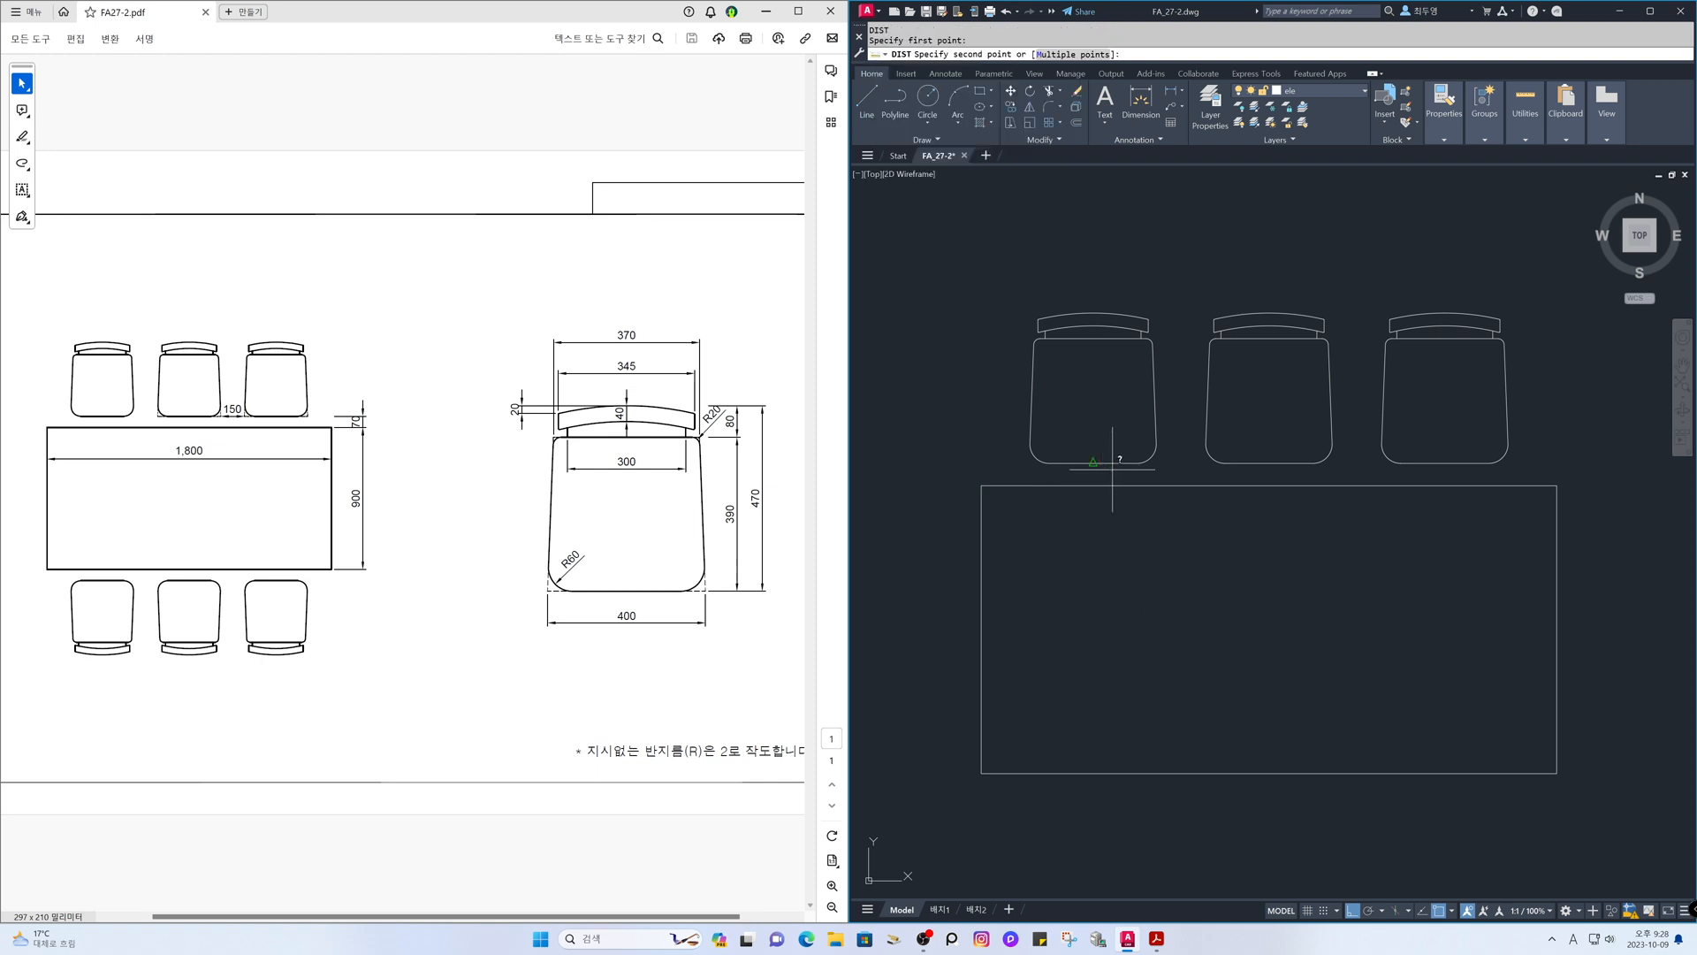
{"action": "left_click", "coordinate": [1269, 462]}
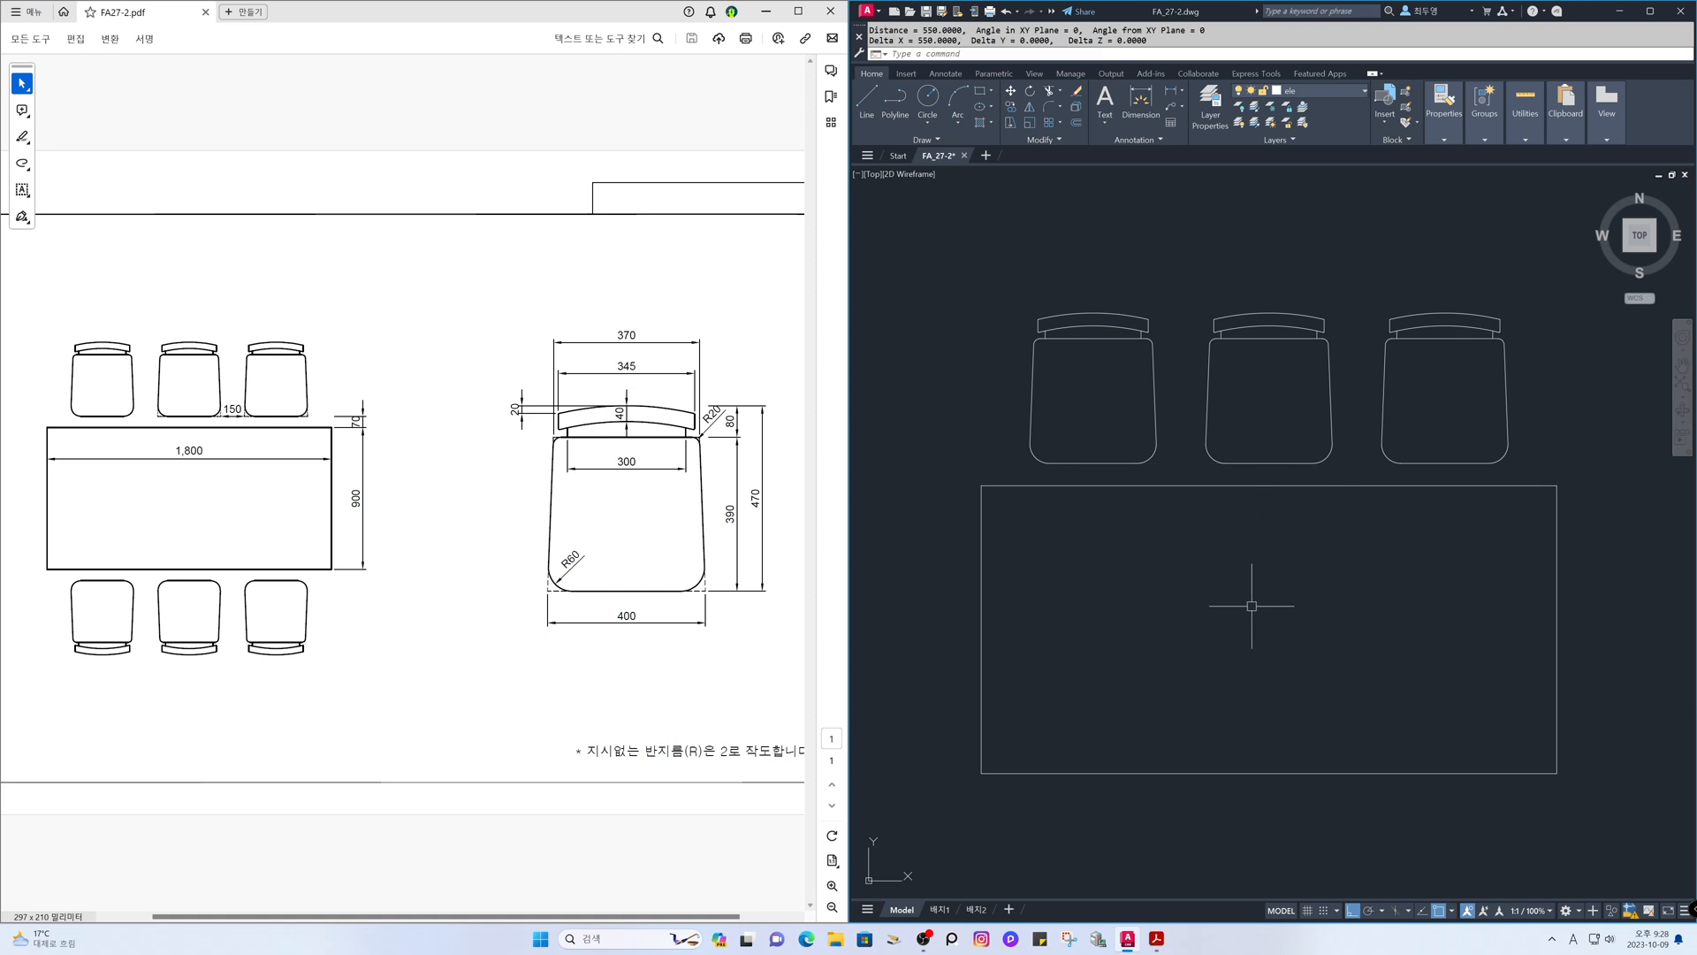
{"action": "key", "text": "Return"}
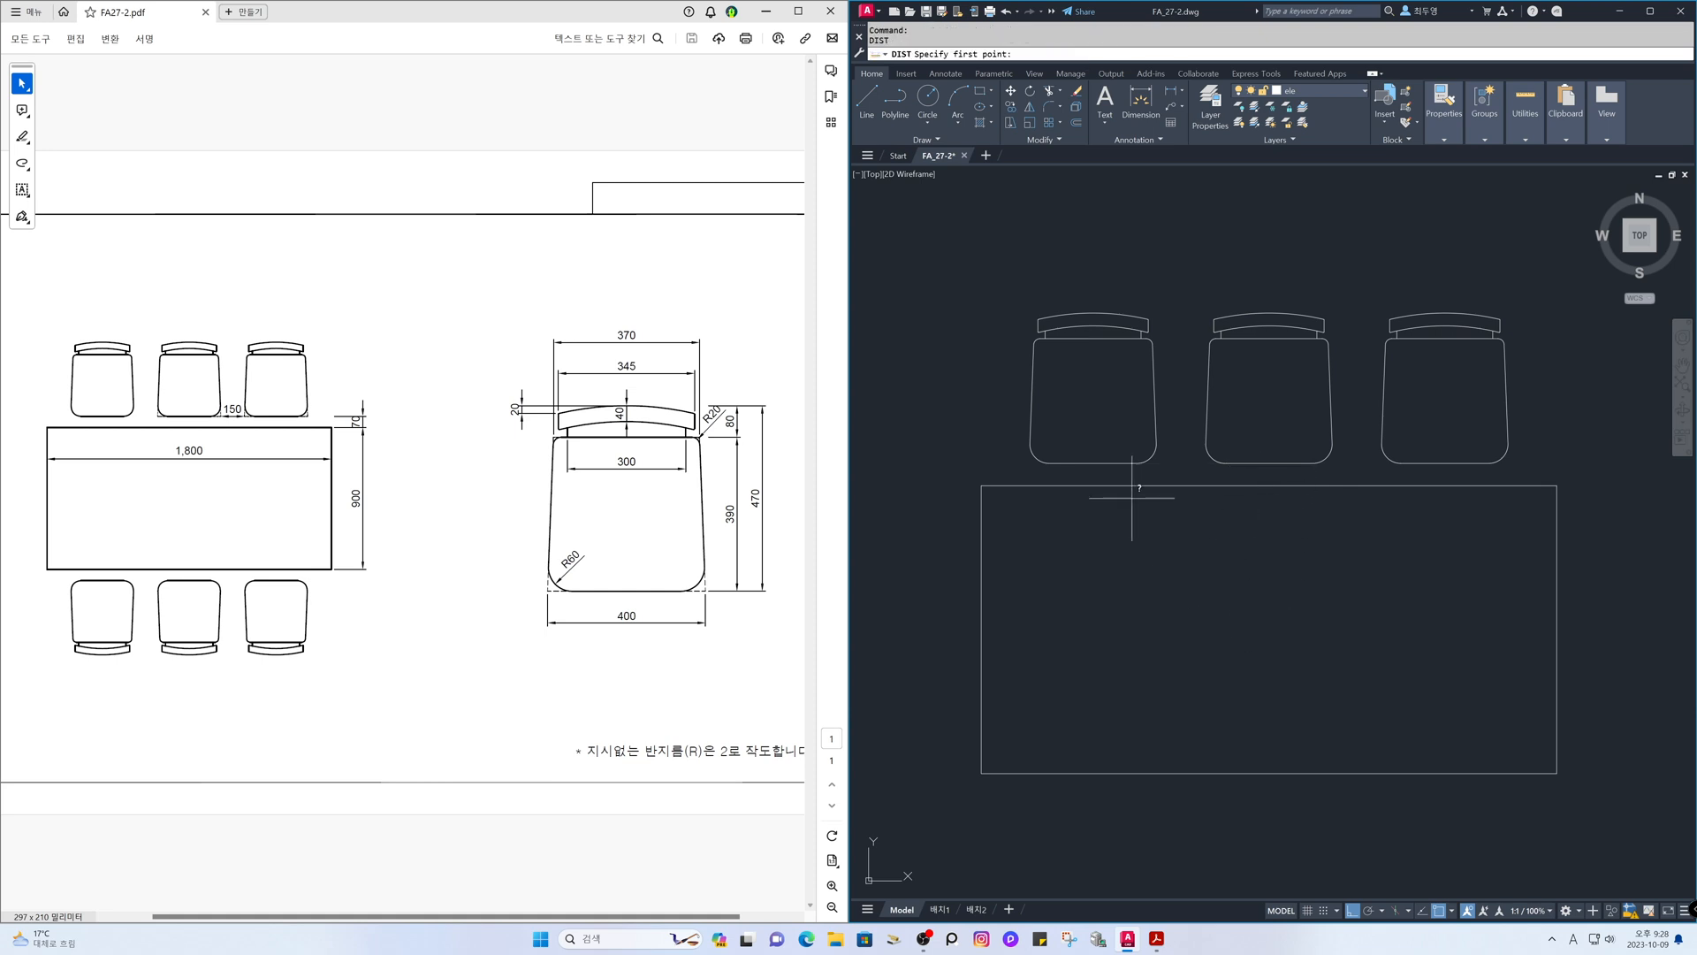
{"action": "left_click", "coordinate": [1032, 443]}
{"action": "left_click", "coordinate": [1205, 429]}
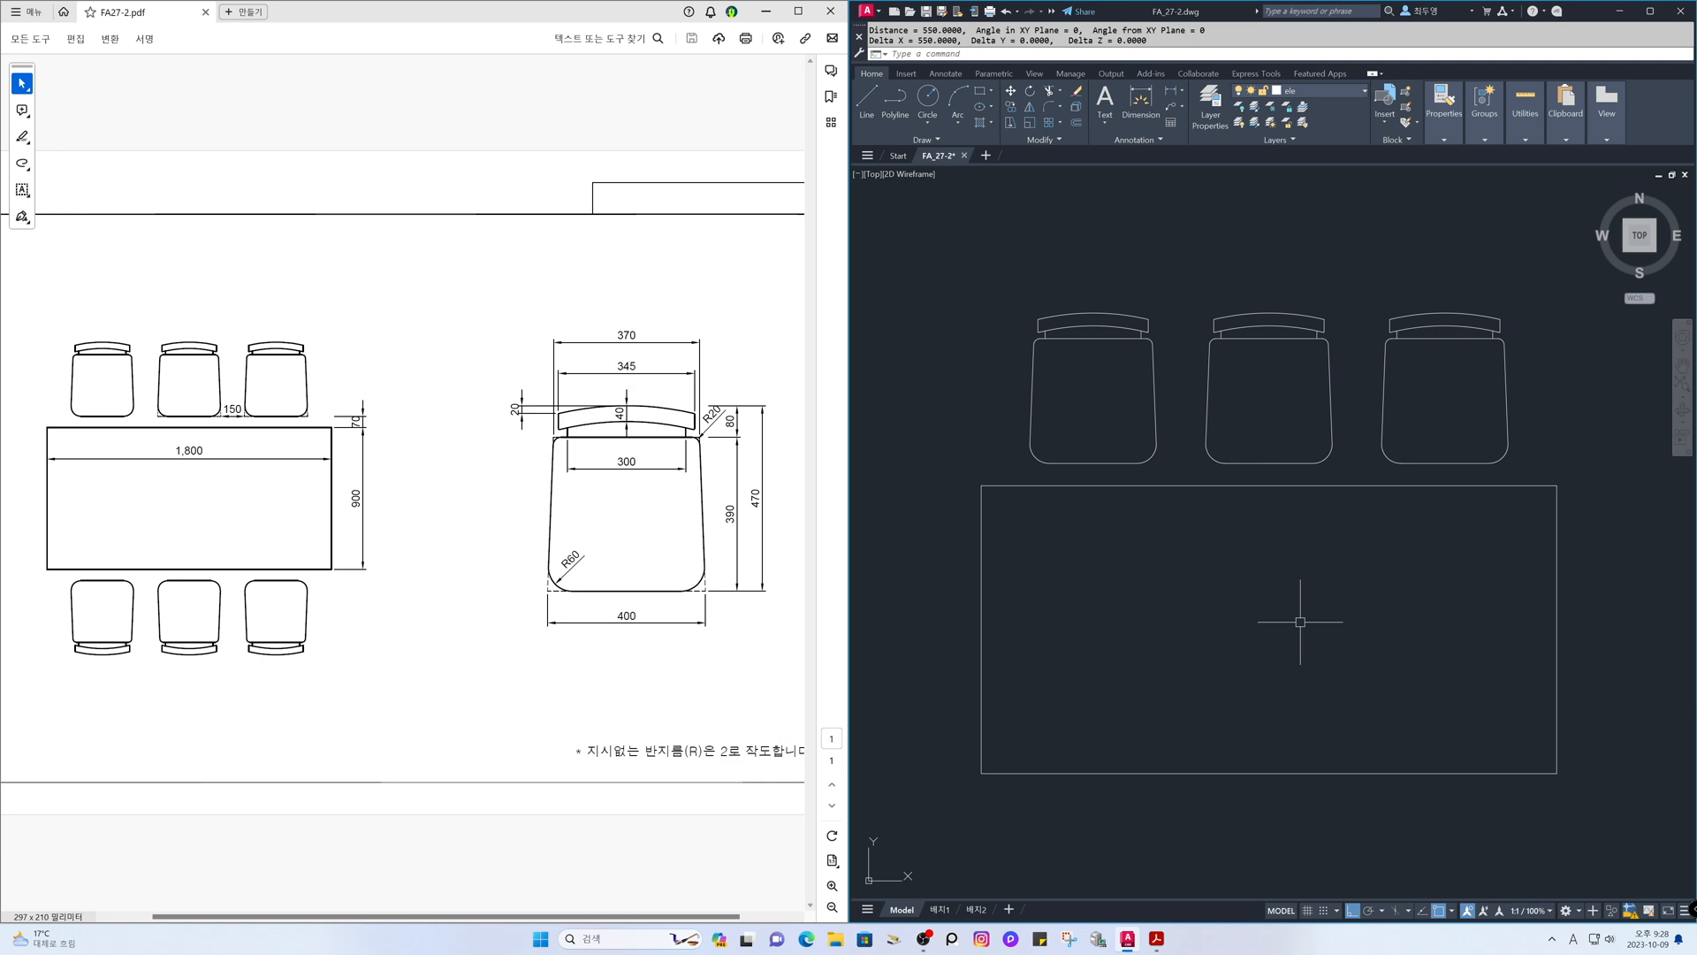
- Mirror the three chairs across a horizontal line through the midpoint of the table's right edge, keeping the originals
{"action": "scroll", "coordinate": [1269, 581], "scroll_direction": "down", "scroll_amount": 2}
{"action": "middle_click_drag", "start_coordinate": [1270, 582], "coordinate": [1257, 519]}
{"action": "type", "text": "mi"}
{"action": "key", "text": "Return"}
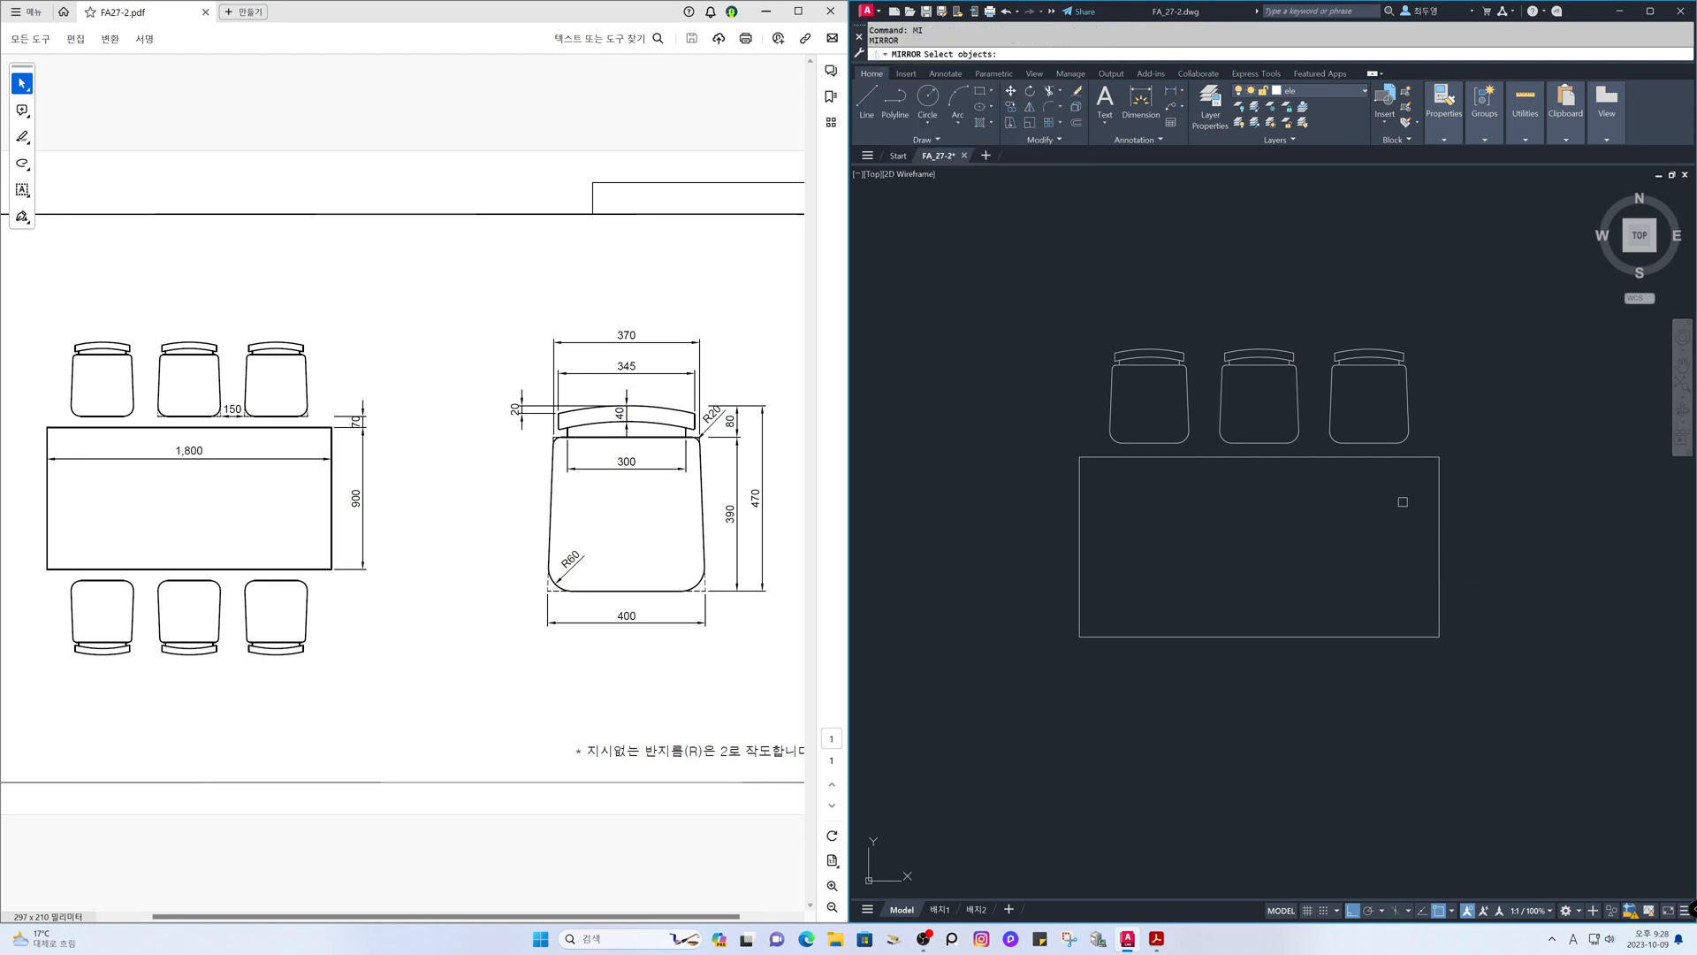
{"action": "left_click", "coordinate": [1096, 307]}
{"action": "left_click", "coordinate": [1413, 485]}
{"action": "key", "text": "Return"}
{"action": "left_click", "coordinate": [1439, 546]}
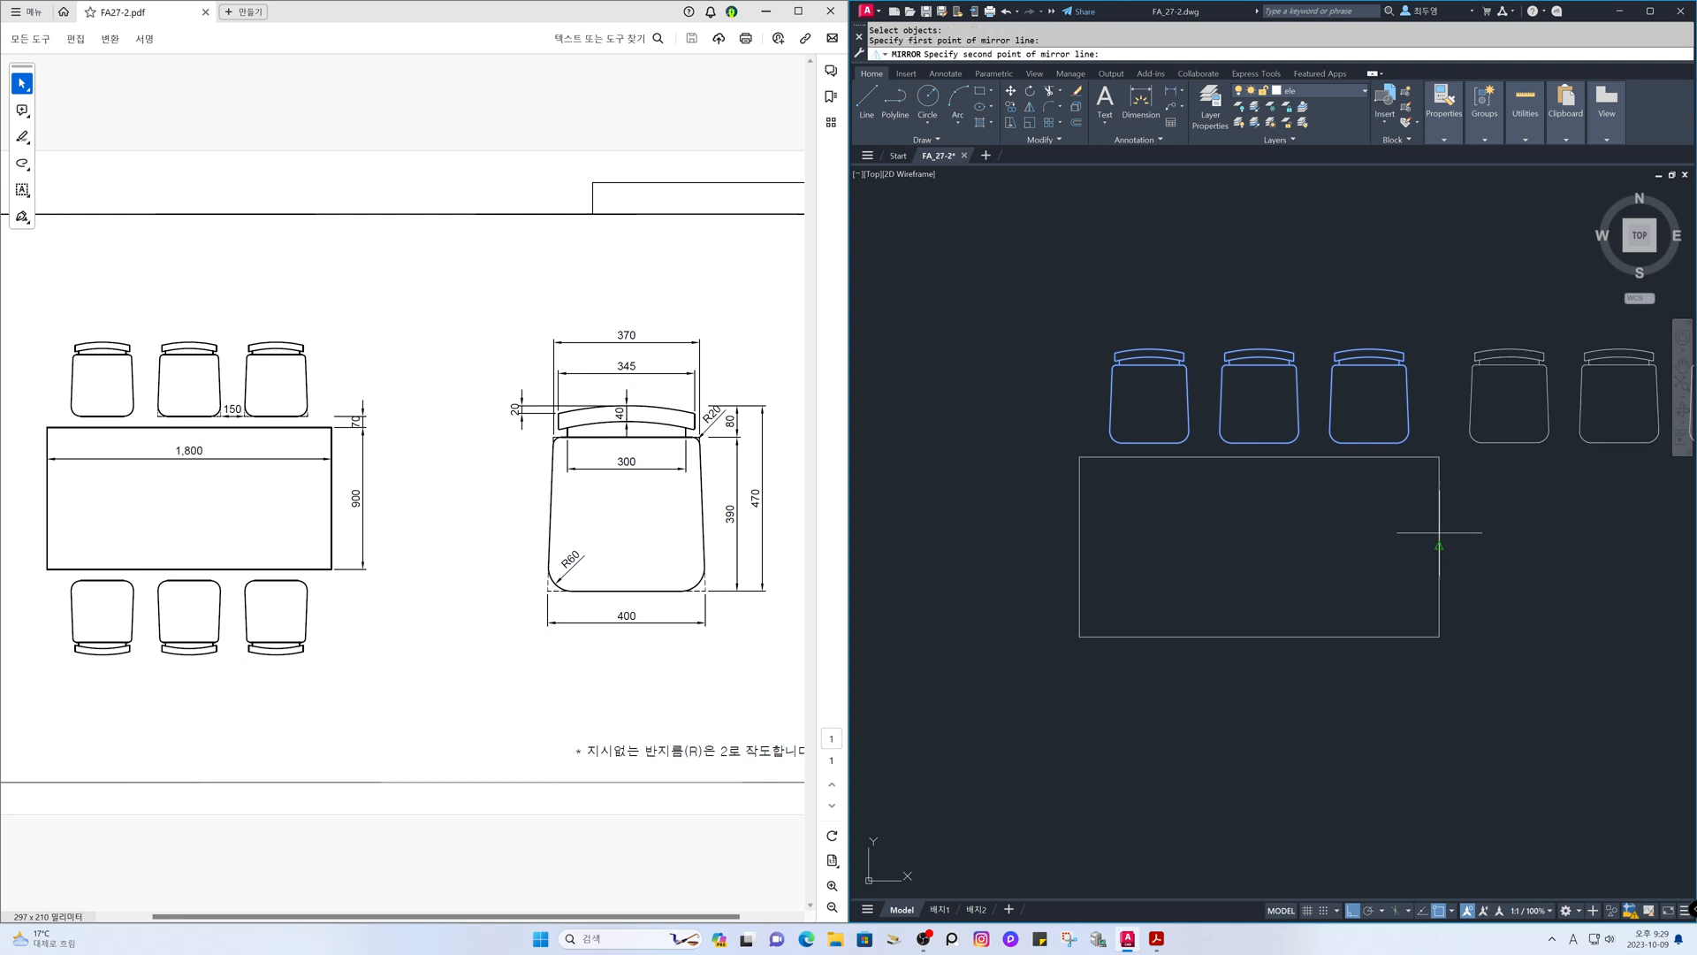
{"action": "left_click", "coordinate": [1543, 549]}
{"action": "key", "text": "Return"}
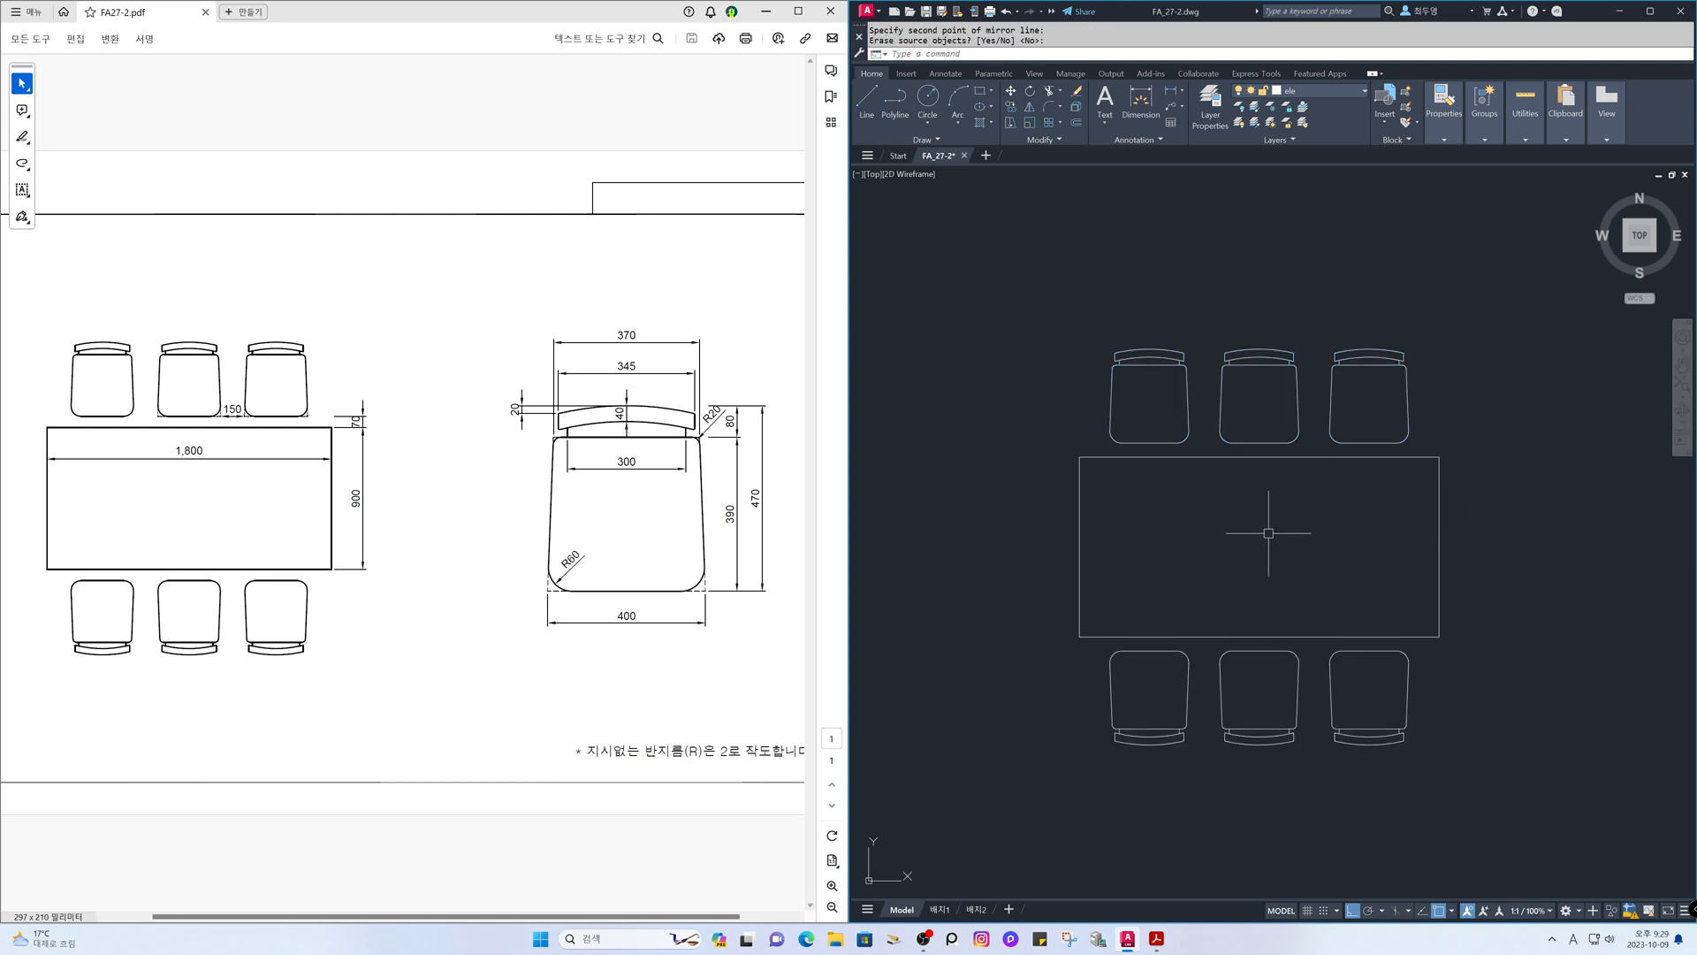
{"action": "scroll", "coordinate": [1264, 541], "scroll_direction": "up", "scroll_amount": 2}
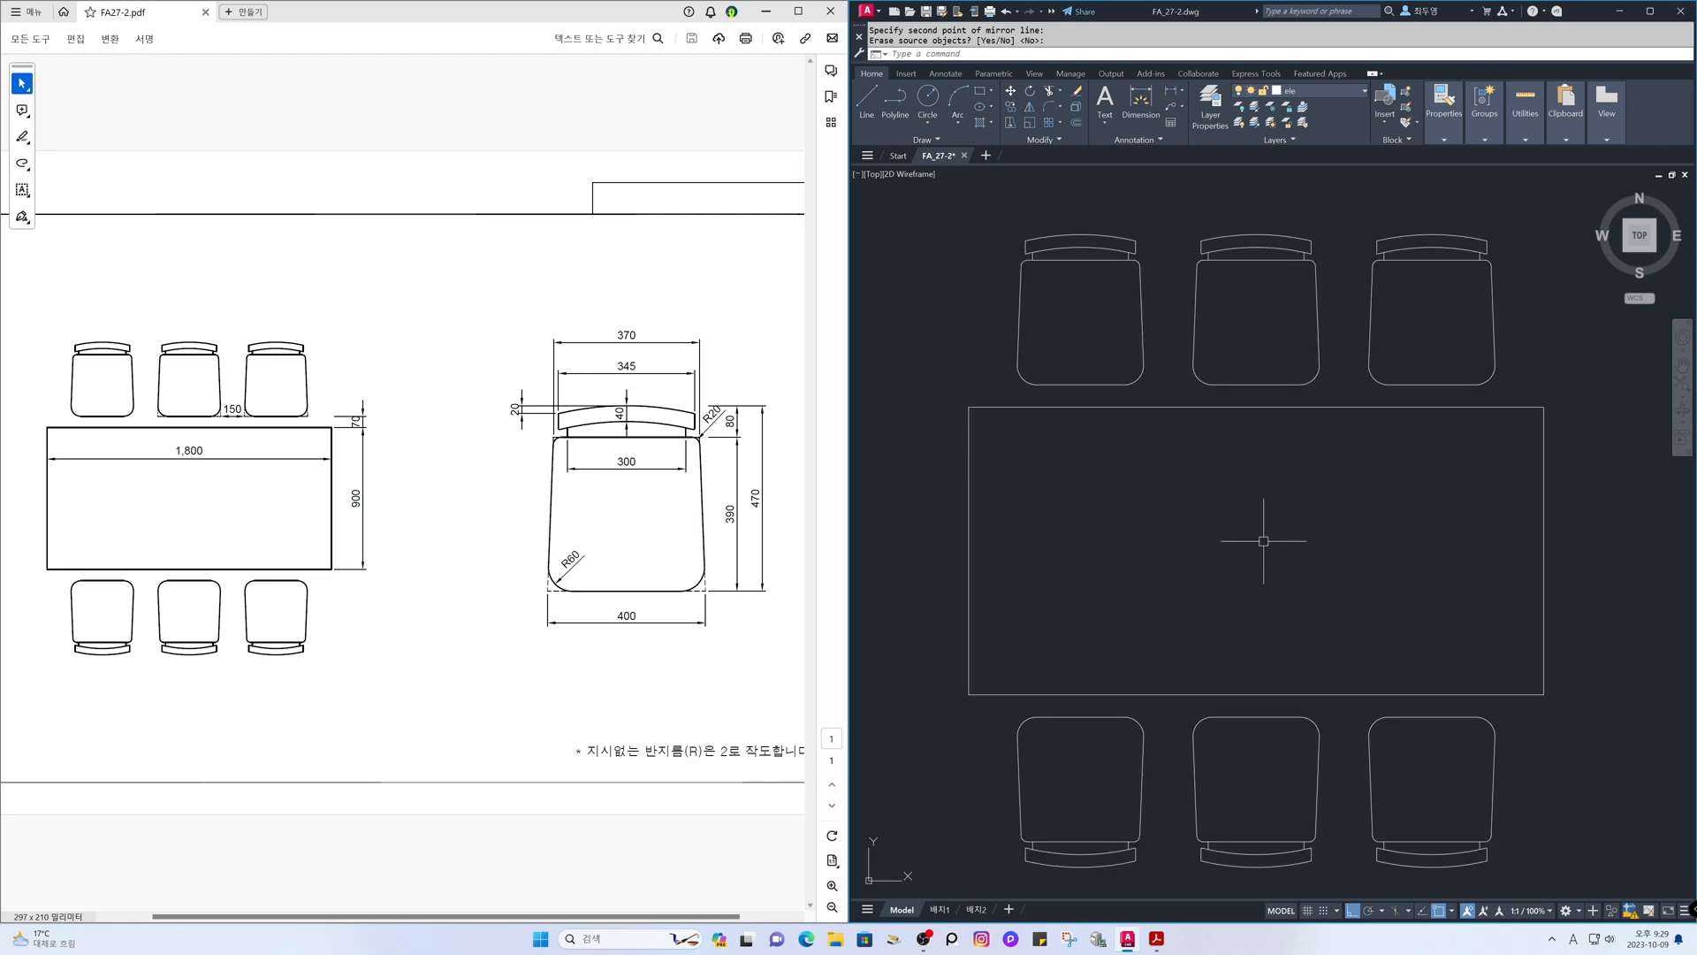
{"action": "scroll", "coordinate": [1264, 541], "scroll_direction": "down", "scroll_amount": 2}
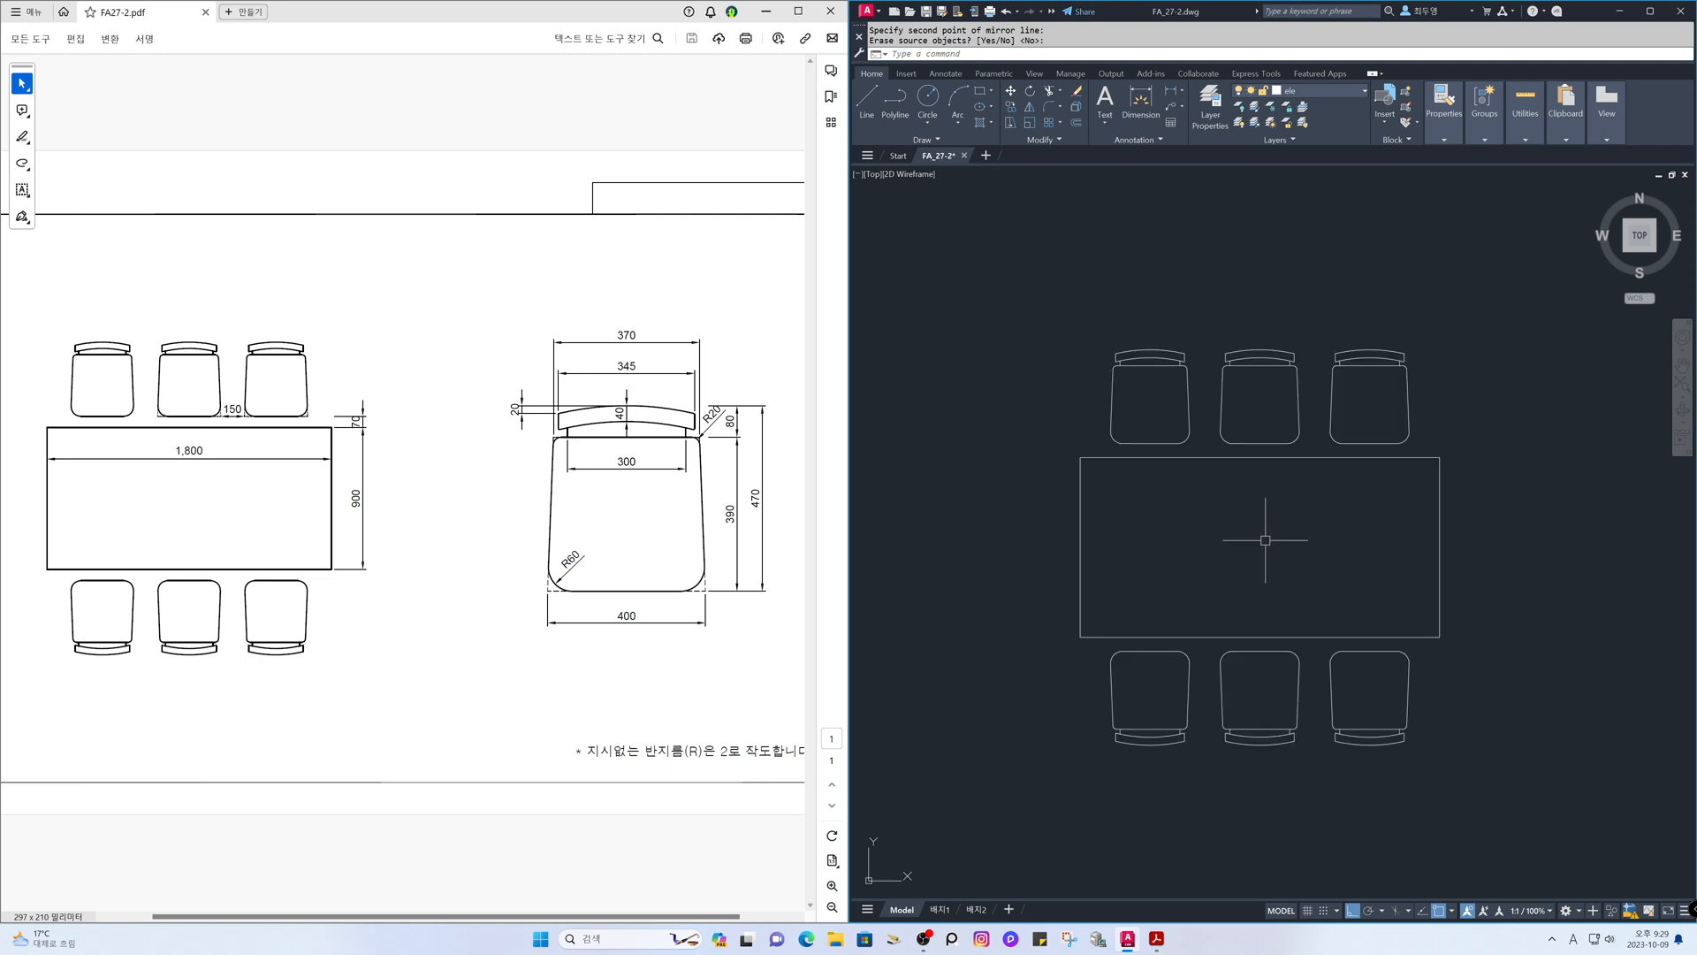
{"action": "middle_click_drag", "start_coordinate": [1264, 541], "coordinate": [1266, 531]}
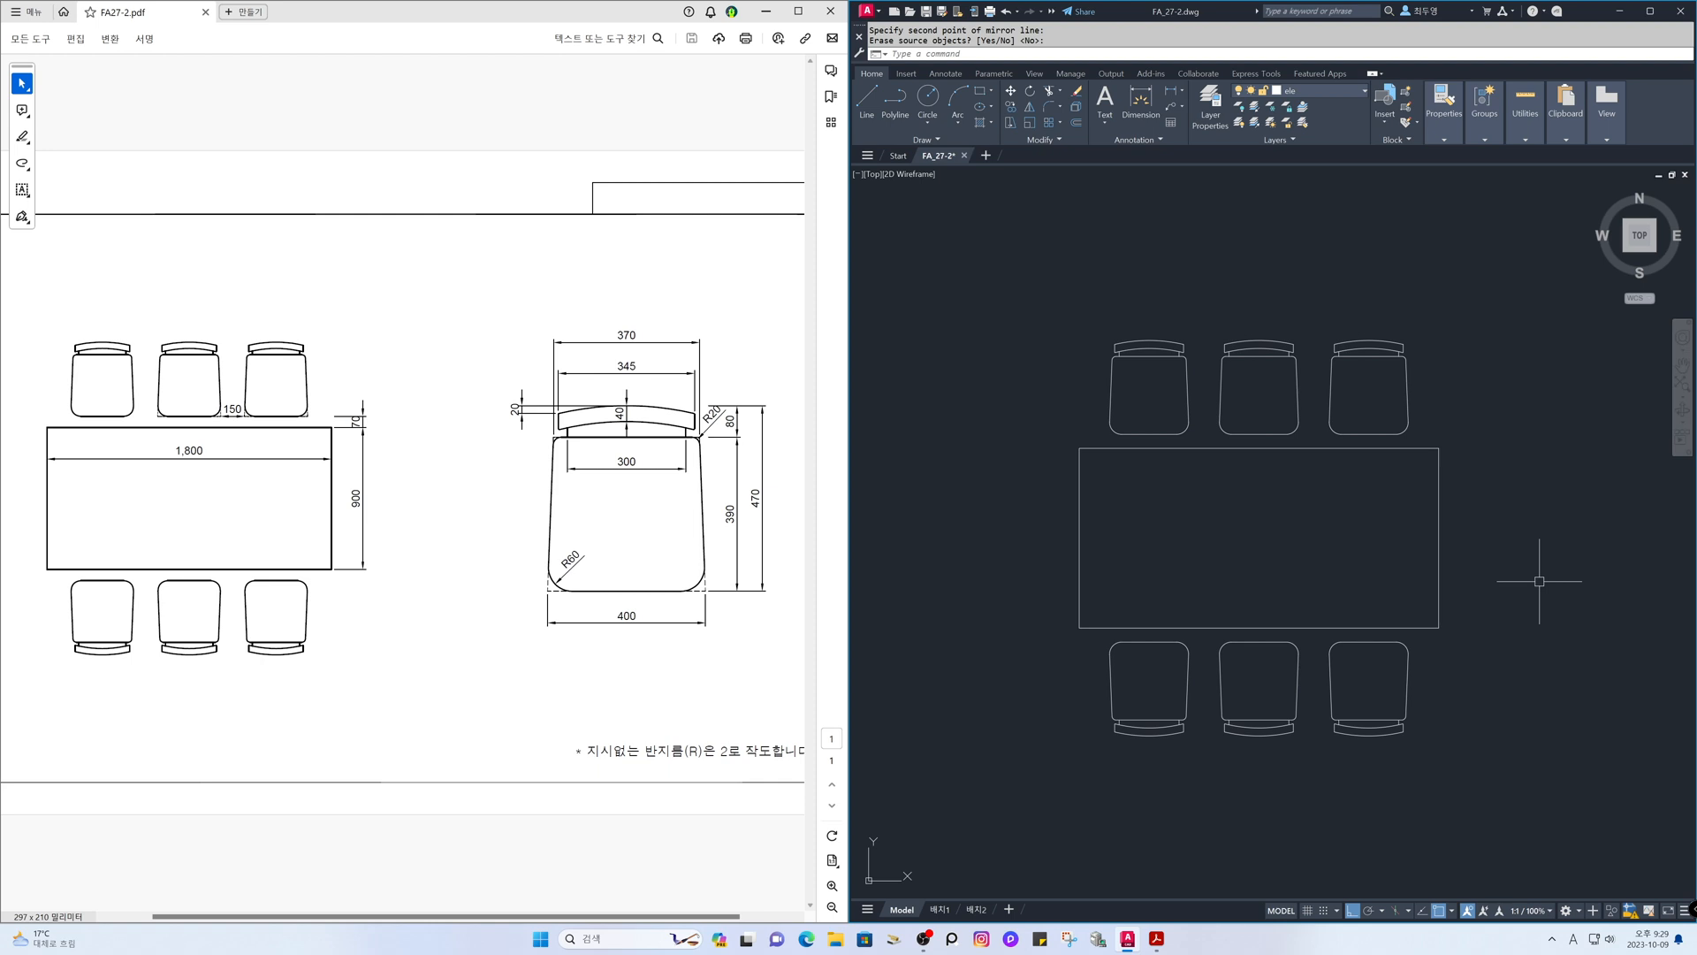